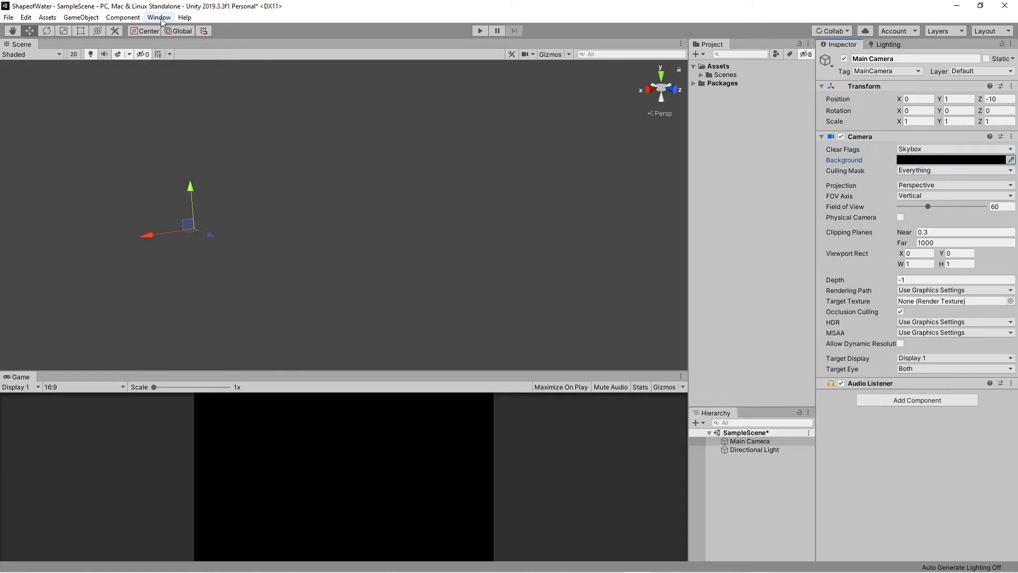
# - Add the ProBuilder package to the project through the Package Manager
pyautogui.click(160, 18)
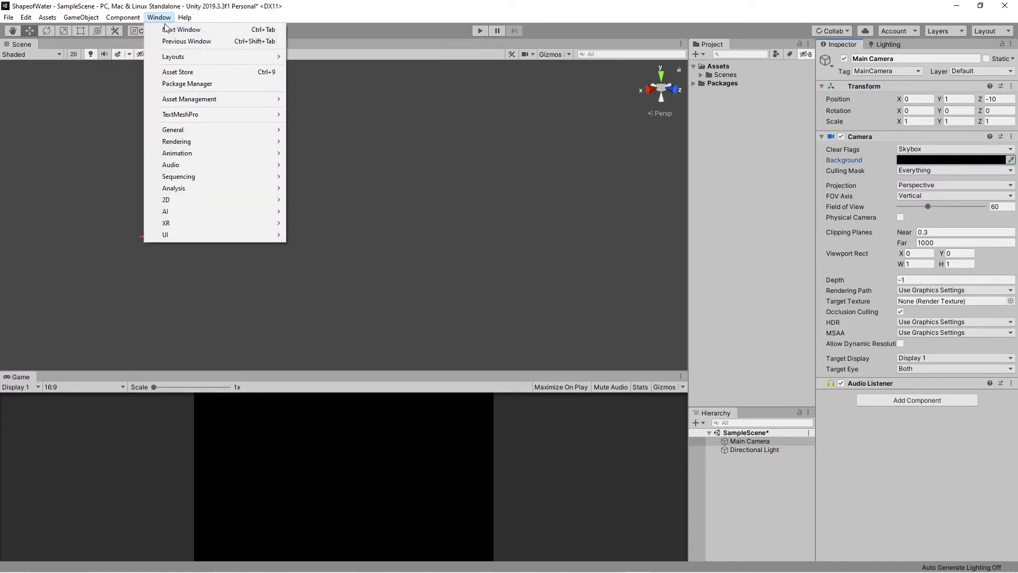
pyautogui.click(187, 83)
pyautogui.click(140, 330)
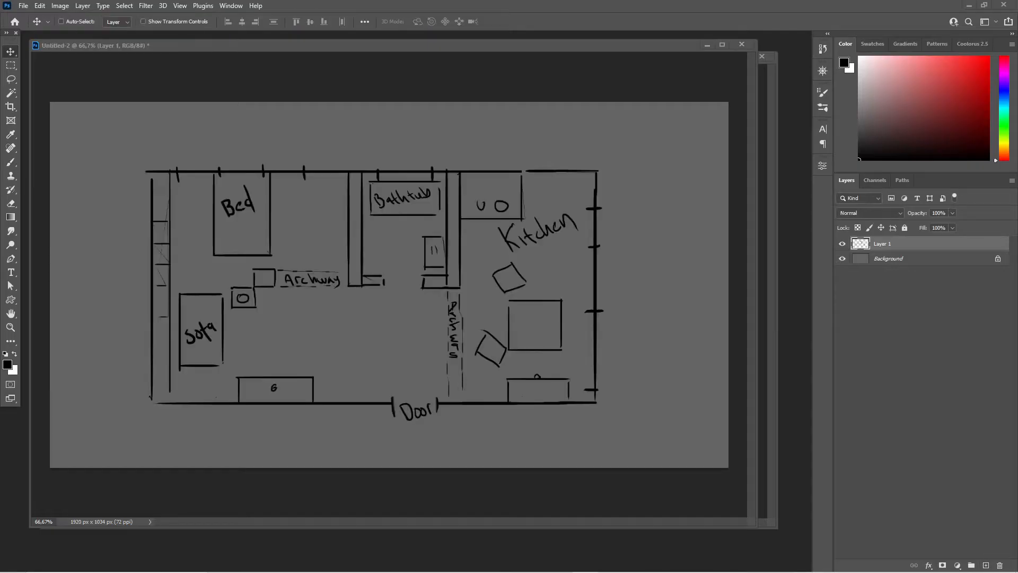
# - Switch to Photoshop, look over the apartment floor plan sketch and save it as the MapLayout image
pyautogui.moveTo(345, 48); pyautogui.dragTo(355, 51)
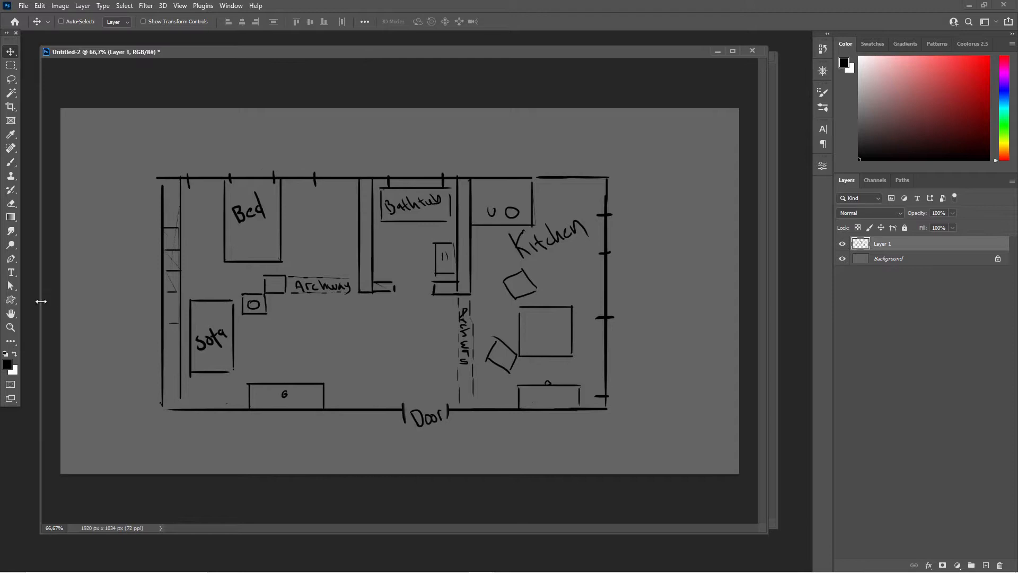
pyautogui.click(386, 274)
pyautogui.moveTo(402, 311)
pyautogui.mouseDown()
pyautogui.moveTo(448, 313)
pyautogui.moveTo(408, 316)
pyautogui.mouseUp()
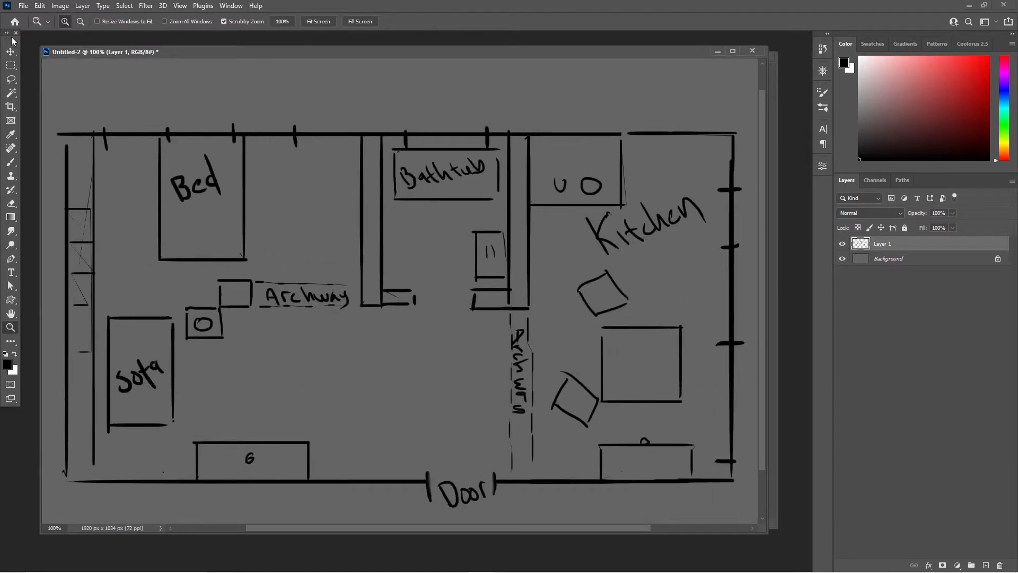
pyautogui.click(23, 6)
pyautogui.click(54, 134)
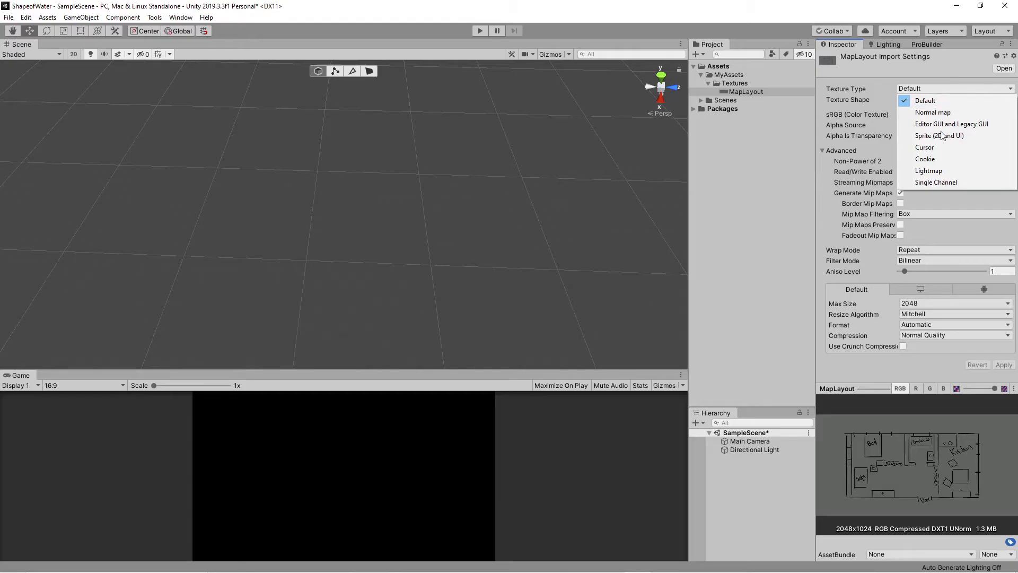
# - Set the MapLayout texture type to Sprite (2D and UI), place it in the scene and switch to rotating it
pyautogui.click(939, 135)
pyautogui.moveTo(745, 91); pyautogui.dragTo(372, 160)
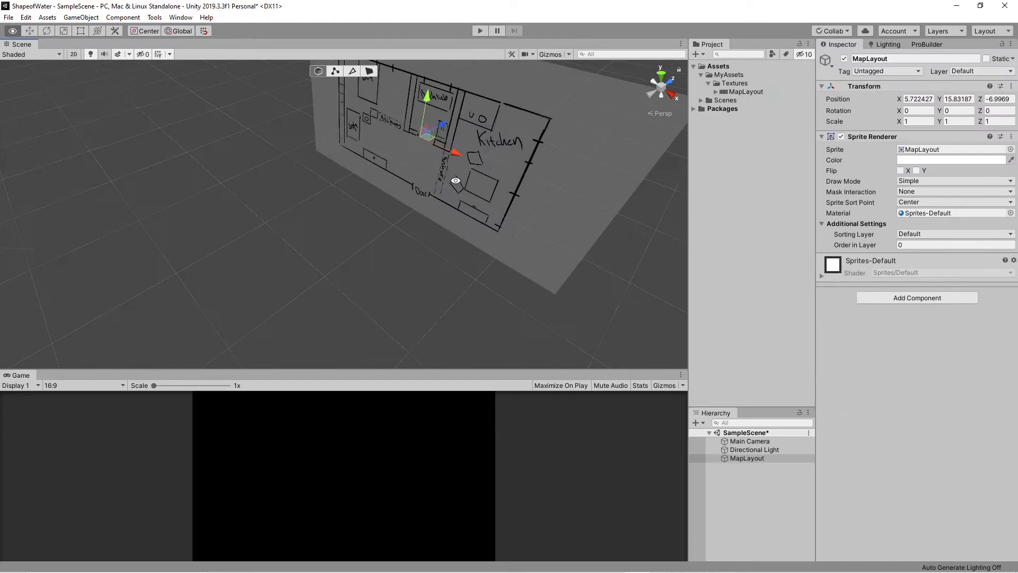
pyautogui.press('e')
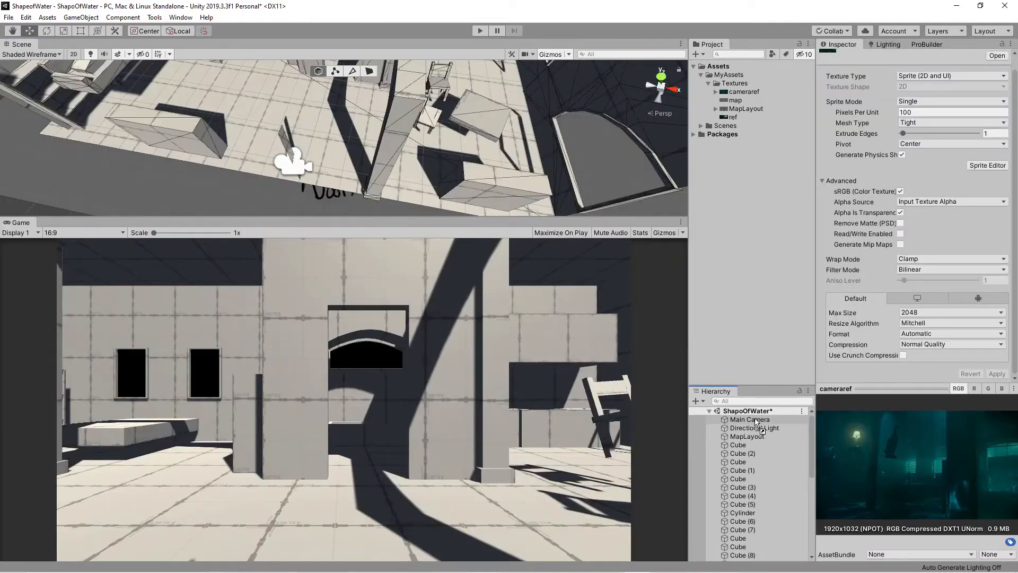
# - Make the cameraref image a child of Main Camera and scale it down uniformly to about 0.25
pyautogui.moveTo(756, 424); pyautogui.dragTo(756, 422)
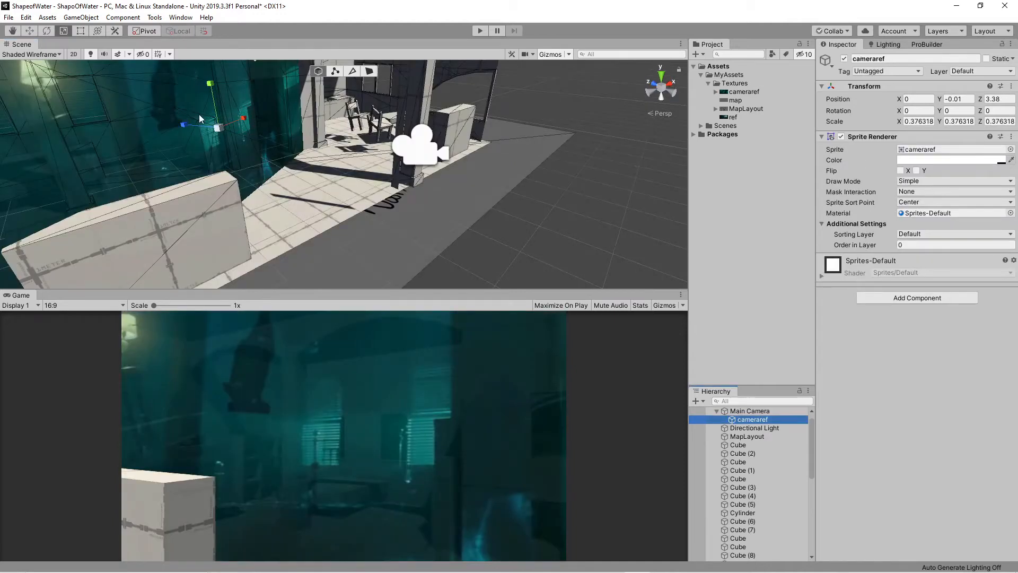
pyautogui.moveTo(214, 133); pyautogui.dragTo(205, 142)
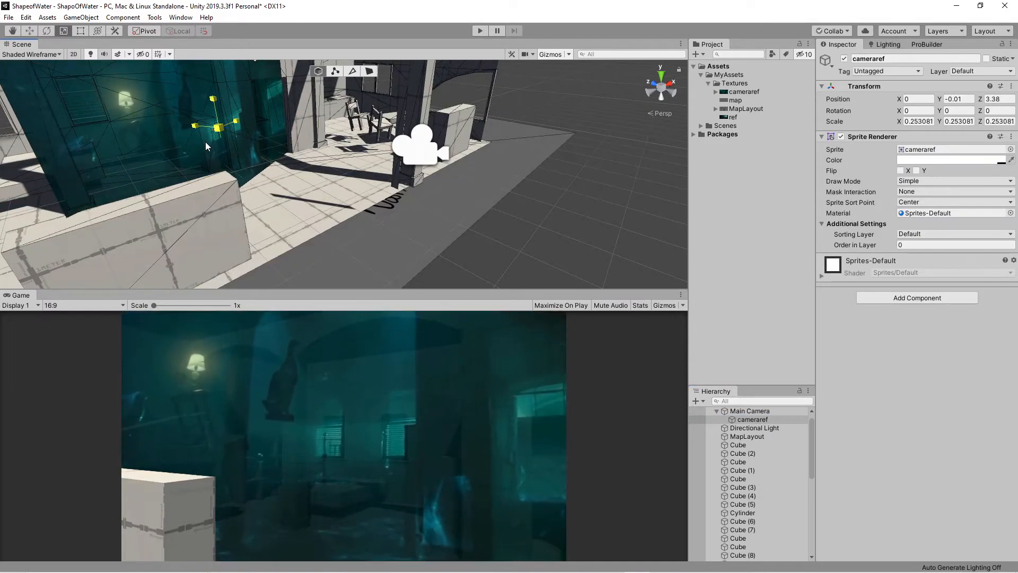
# - Toggle the cameraref overlay to compare it with the blocked-out apartment in the camera view, leaving it disabled
pyautogui.click(843, 58)
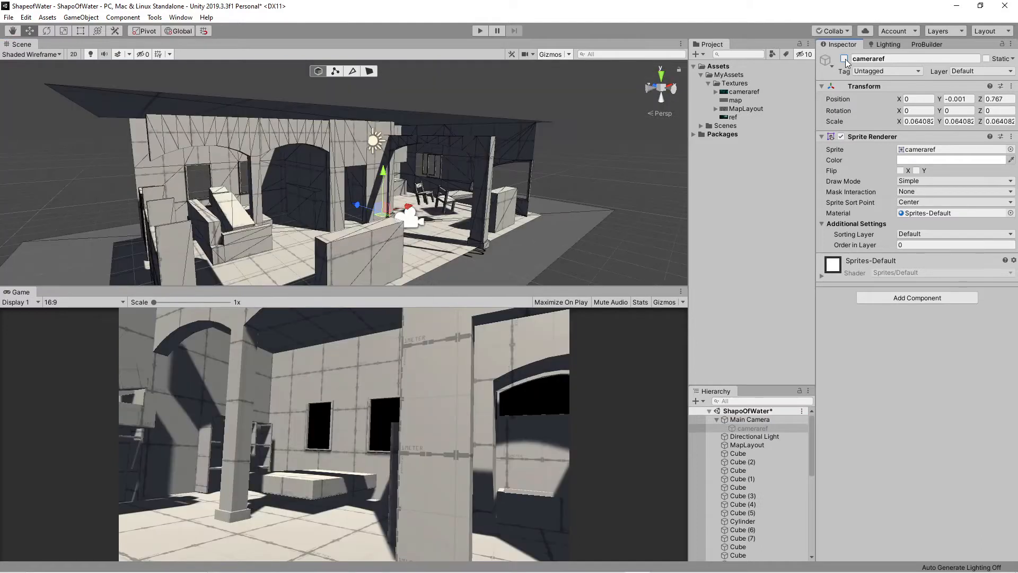
pyautogui.click(844, 59)
pyautogui.click(844, 58)
pyautogui.click(844, 58)
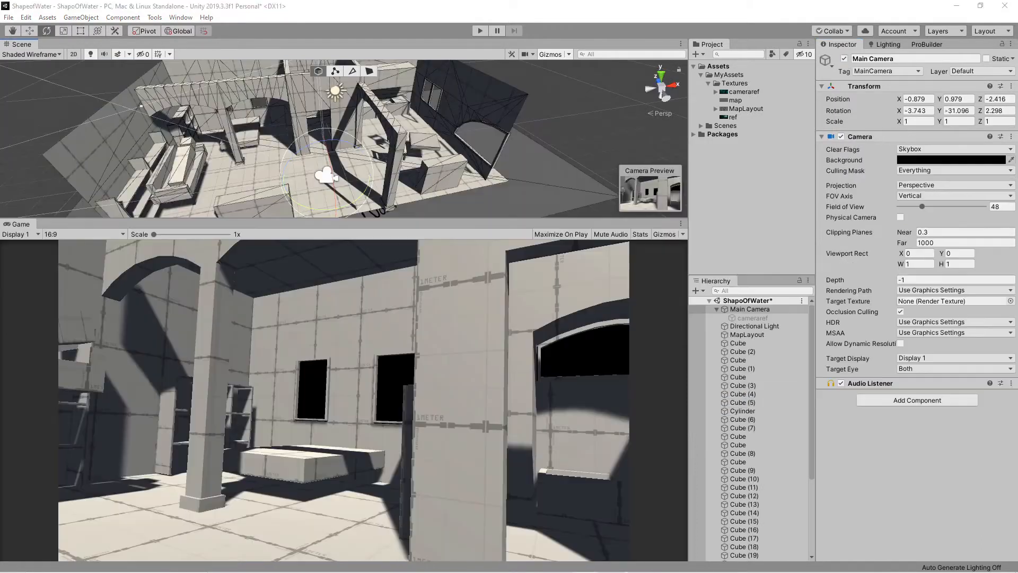
# - Try rotating and moving the Main Camera for a different framing of the apartment
pyautogui.moveTo(358, 199); pyautogui.dragTo(218, 216)
pyautogui.press('w')
pyautogui.moveTo(365, 176); pyautogui.dragTo(308, 200)
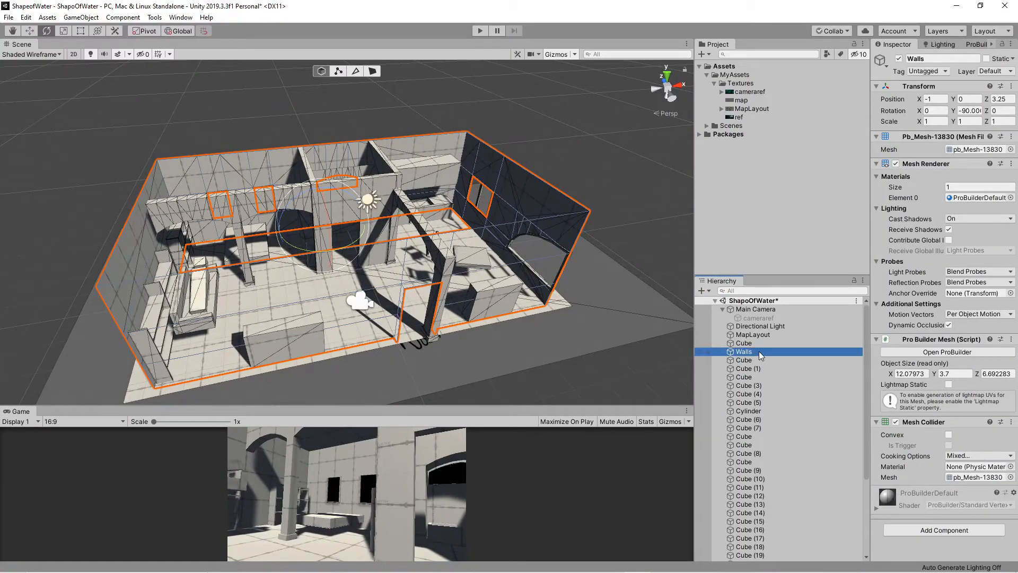
# - Open the name of the bathroom walls' Cube object for editing and select the Cube listed below Walls
pyautogui.doubleClick(745, 343)
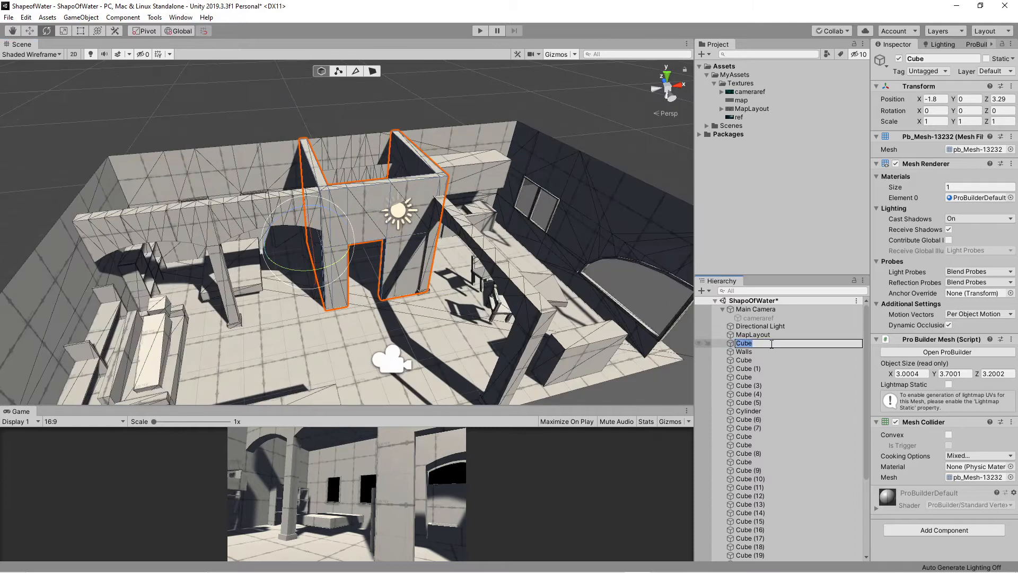
pyautogui.click(749, 360)
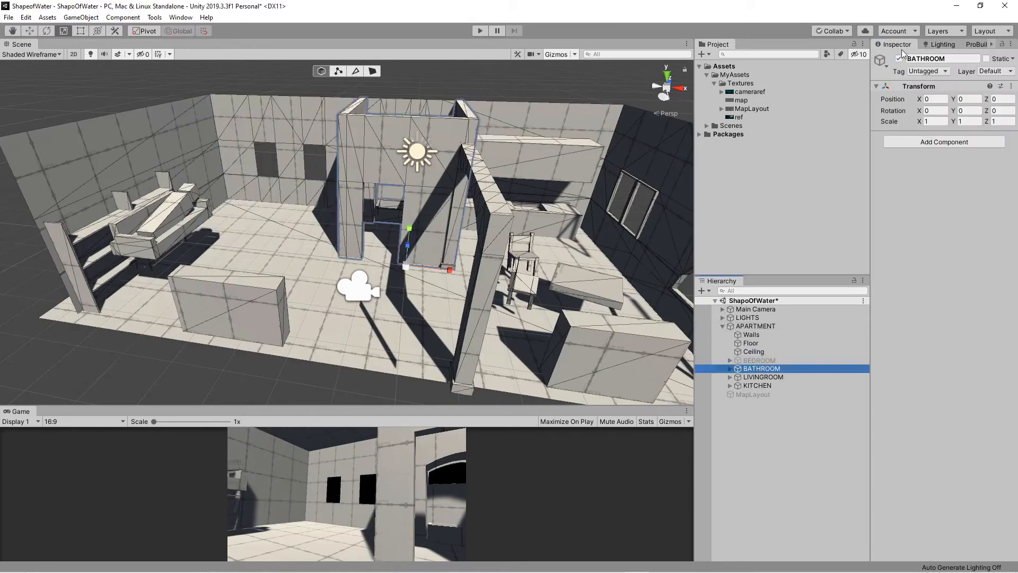
# - Mark all objects in the APARTMENT group, from Walls through KITCHEN, as static, including their children
pyautogui.doubleClick(747, 335)
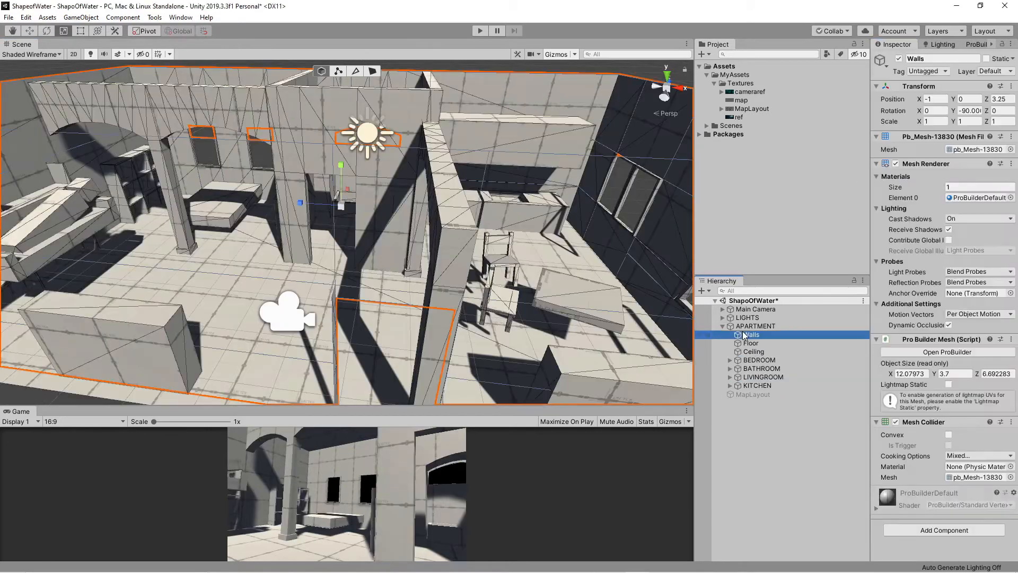
pyautogui.keyDown('shift'); pyautogui.click(756, 384); pyautogui.keyUp('shift')
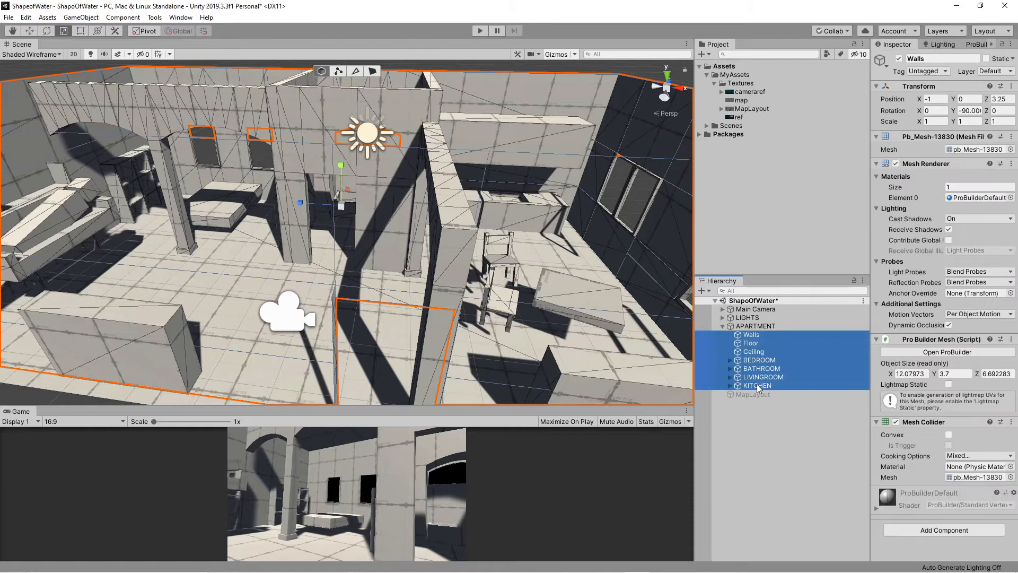
pyautogui.click(986, 58)
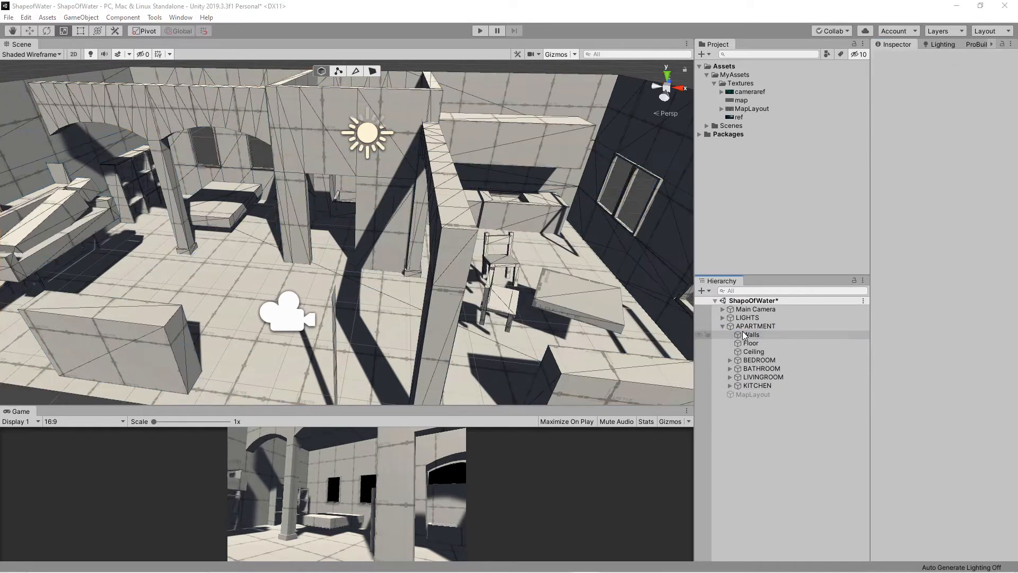
pyautogui.keyDown('shift'); pyautogui.click(756, 383); pyautogui.keyUp('shift')
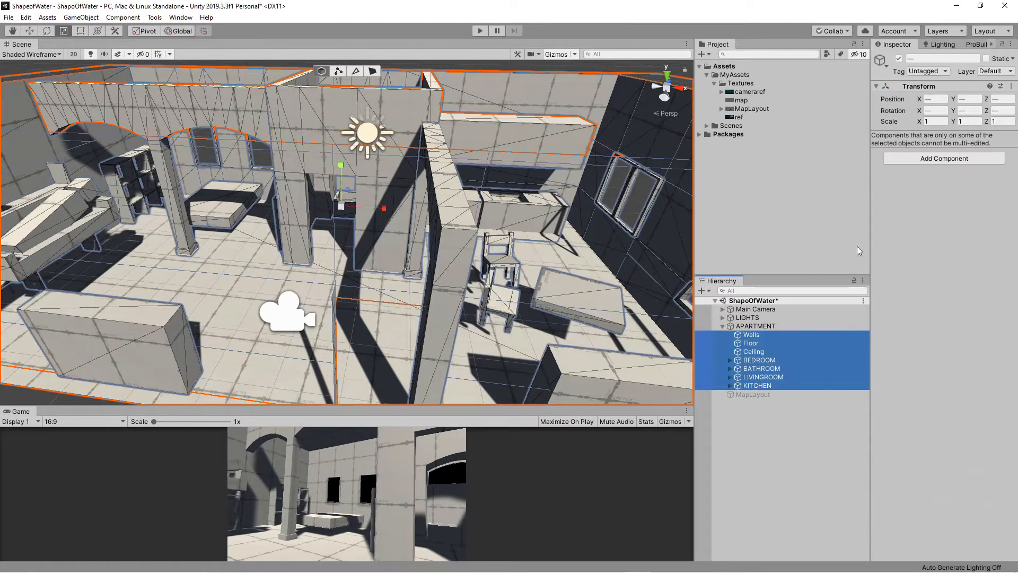
pyautogui.click(986, 59)
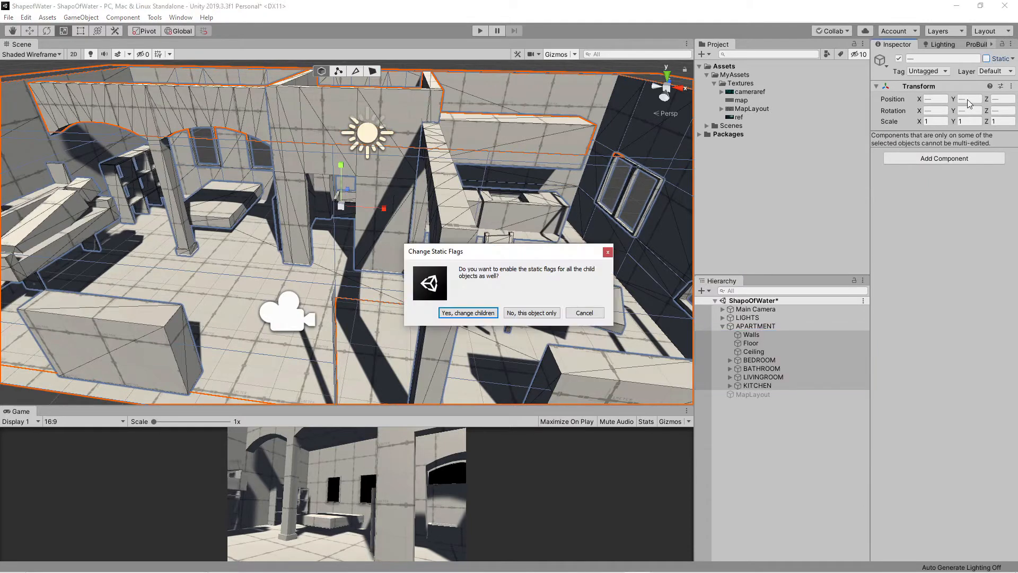
pyautogui.click(468, 313)
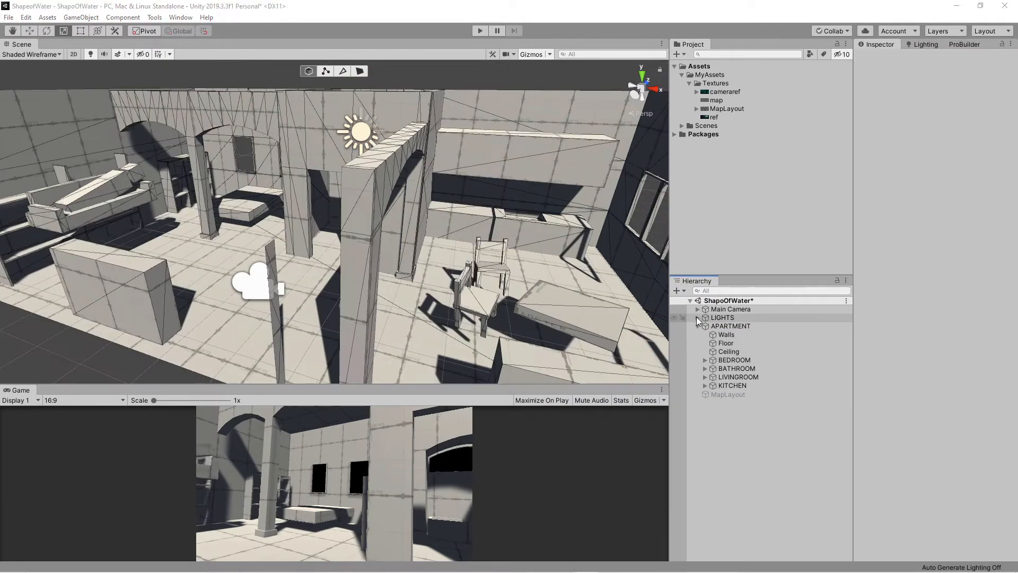
# - Disable the Directional Light in the LIGHTS group and add an Area Light to the scene
pyautogui.click(733, 326)
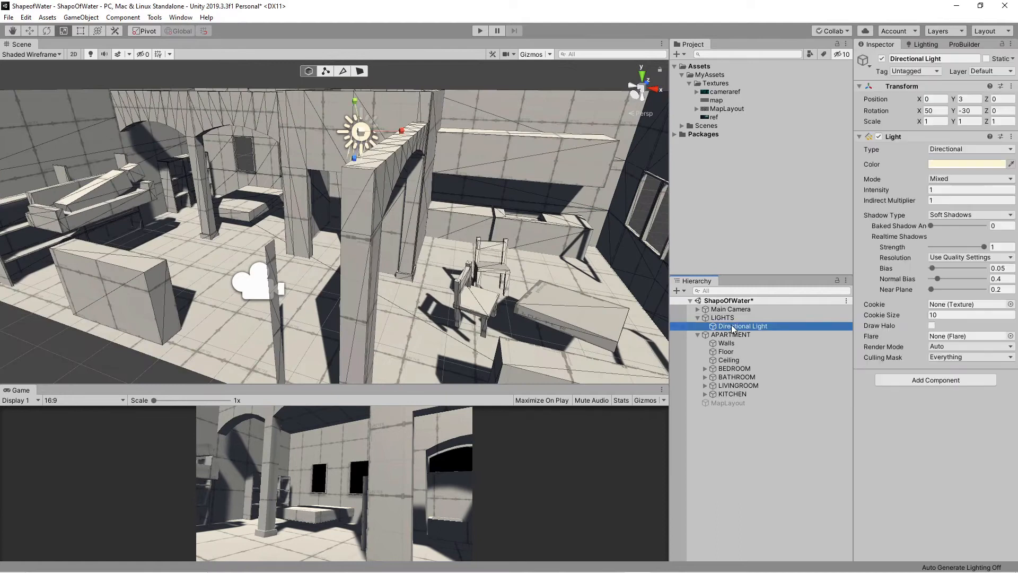
pyautogui.click(881, 59)
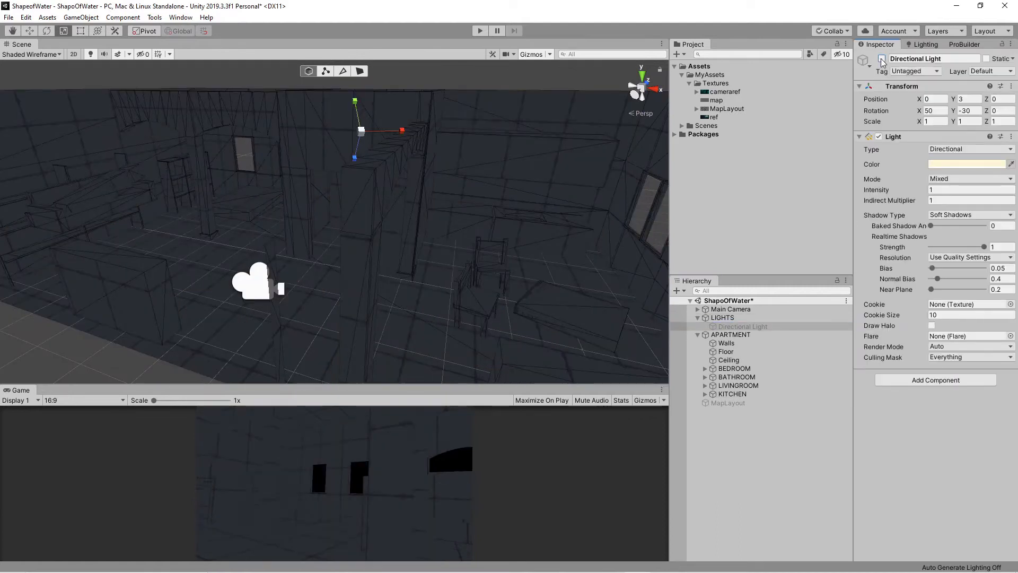
pyautogui.click(683, 291)
pyautogui.moveTo(729, 354)
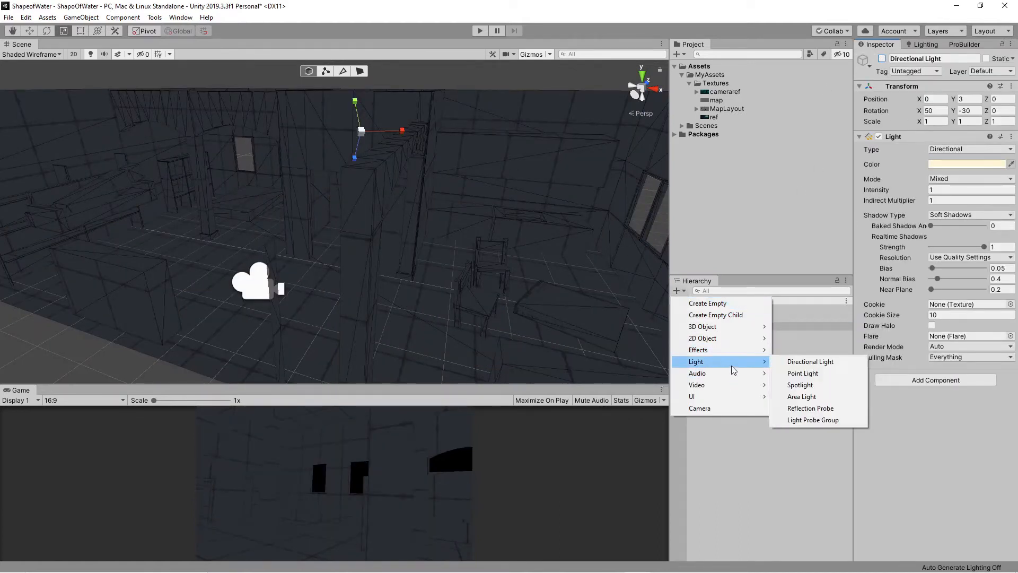
pyautogui.click(817, 396)
# - Rotate the Area Light to 180 on X and move it to the first bedroom window, about X -5.1, Z 3.66
pyautogui.keyDown('alt'); pyautogui.moveTo(419, 212); pyautogui.dragTo(388, 257); pyautogui.keyUp('alt')
pyautogui.moveTo(389, 257); pyautogui.dragTo(408, 228, button='middle')
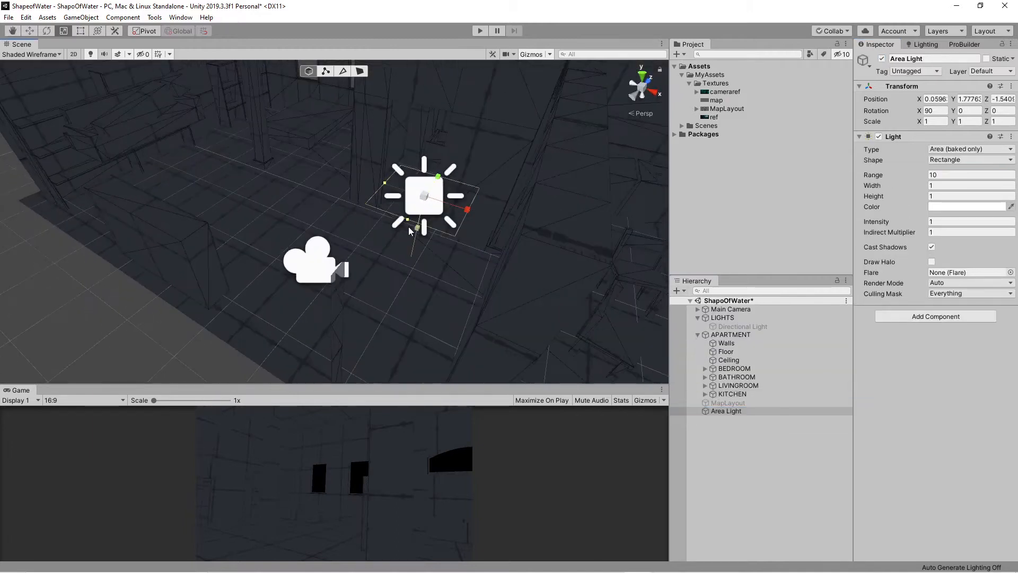
pyautogui.keyDown('ctrl'); pyautogui.moveTo(508, 96); pyautogui.dragTo(512, 90); pyautogui.keyUp('ctrl')
pyautogui.keyDown('alt'); pyautogui.moveTo(498, 107); pyautogui.dragTo(366, 196); pyautogui.keyUp('alt')
pyautogui.scroll(-3, 354, 185)
pyautogui.moveTo(353, 183); pyautogui.dragTo(430, 288, button='middle')
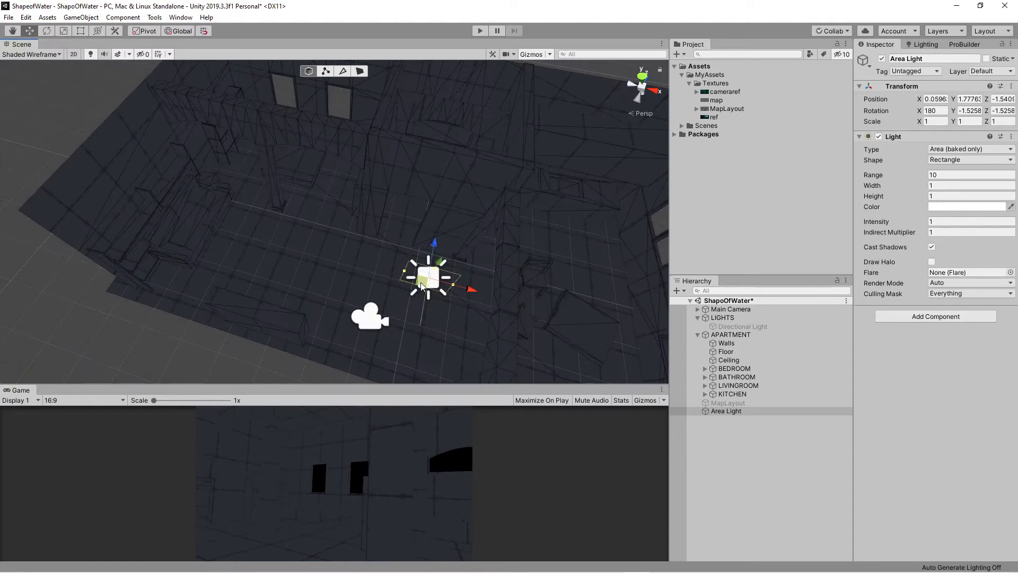
pyautogui.moveTo(282, 97); pyautogui.dragTo(324, 194, button='middle')
pyautogui.keyDown('alt'); pyautogui.moveTo(461, 207); pyautogui.dragTo(543, 91); pyautogui.keyUp('alt')
pyautogui.scroll(5, 339, 201)
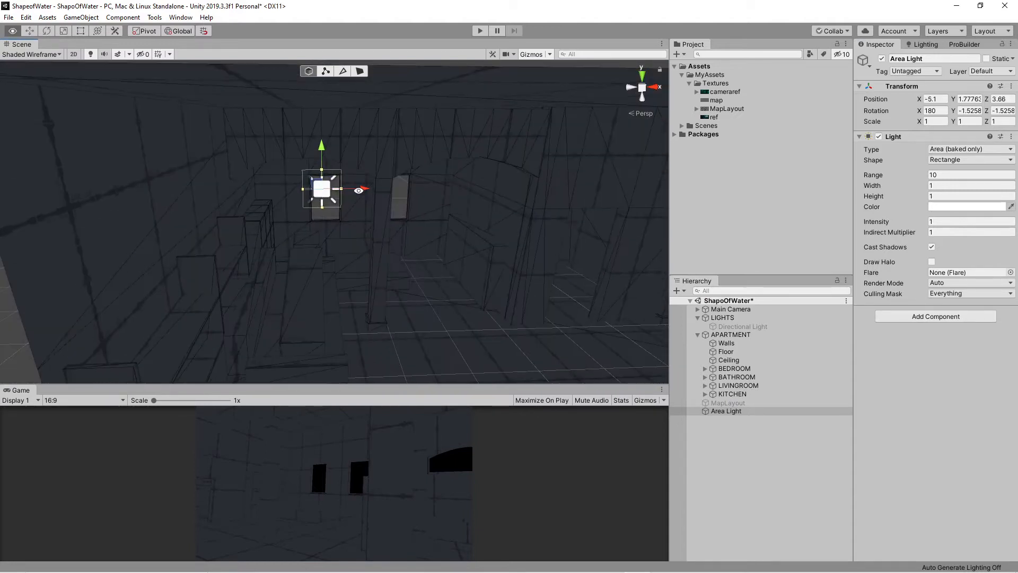
# - Fit the Area Light to the first bedroom window, about 1.13 wide and 1.52 high, at about Y 1.57
pyautogui.moveTo(310, 162); pyautogui.dragTo(310, 171)
pyautogui.moveTo(310, 192); pyautogui.dragTo(310, 181)
pyautogui.moveTo(331, 214); pyautogui.dragTo(335, 214)
# - Duplicate the Area Light twice, placing the copies at the second bedroom window and the next window along the back wall
pyautogui.hotkey('ctrl', 'd')
pyautogui.moveTo(352, 213); pyautogui.dragTo(434, 214)
pyautogui.moveTo(465, 225); pyautogui.dragTo(337, 228, button='middle')
pyautogui.keyDown('alt'); pyautogui.moveTo(337, 228); pyautogui.dragTo(339, 212); pyautogui.keyUp('alt')
pyautogui.scroll(-2, 334, 218)
pyautogui.hotkey('ctrl', 'd')
pyautogui.moveTo(317, 219); pyautogui.dragTo(420, 220)
# - Duplicate the first Area Light, rotate the copy to 90 on Y and position it at the kitchen's double side window
pyautogui.click(718, 413)
pyautogui.hotkey('ctrl', 'd')
pyautogui.moveTo(167, 219); pyautogui.dragTo(473, 219)
pyautogui.press('e')
pyautogui.moveTo(430, 219); pyautogui.dragTo(285, 234)
pyautogui.press('w')
pyautogui.moveTo(423, 185); pyautogui.dragTo(519, 224)
pyautogui.moveTo(388, 252); pyautogui.dragTo(584, 235)
# - Duplicate the kitchen window light, move the copy to the arched window and adjust its size and position to the opening
pyautogui.hotkey('ctrl', 'd')
pyautogui.moveTo(347, 217); pyautogui.dragTo(460, 223)
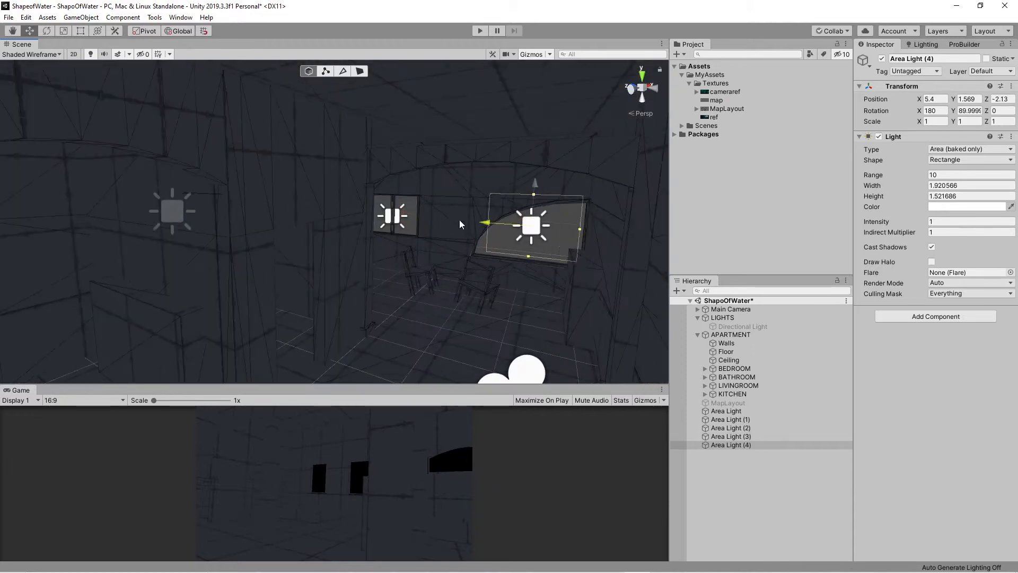
pyautogui.moveTo(532, 193); pyautogui.dragTo(532, 181)
pyautogui.keyDown('alt'); pyautogui.moveTo(530, 212); pyautogui.dragTo(462, 225); pyautogui.keyUp('alt')
pyautogui.moveTo(501, 227); pyautogui.dragTo(507, 228)
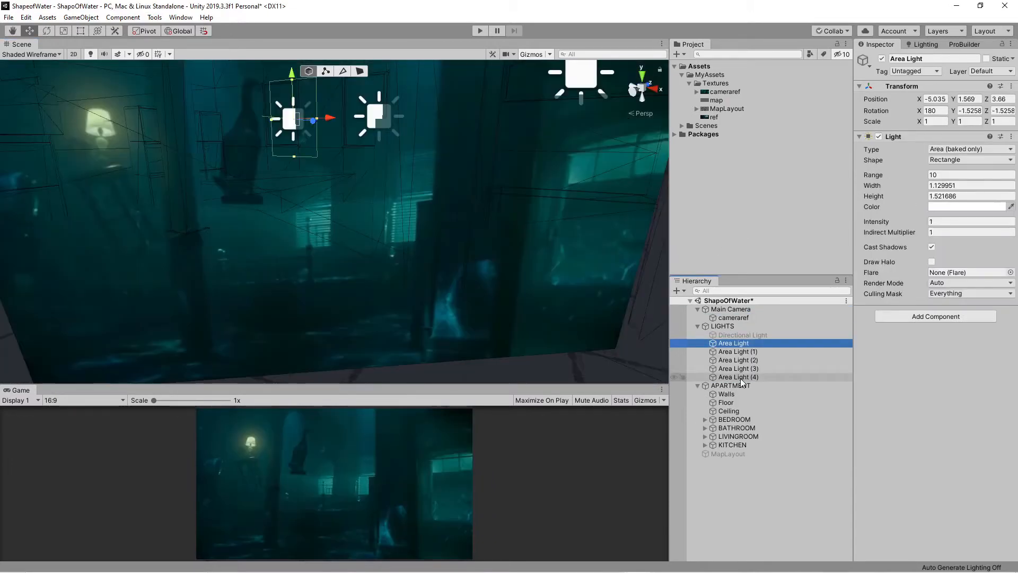
# - Set the five area lights' color and the Main Camera's background to teal tones taken from the reference image
pyautogui.click(996, 207)
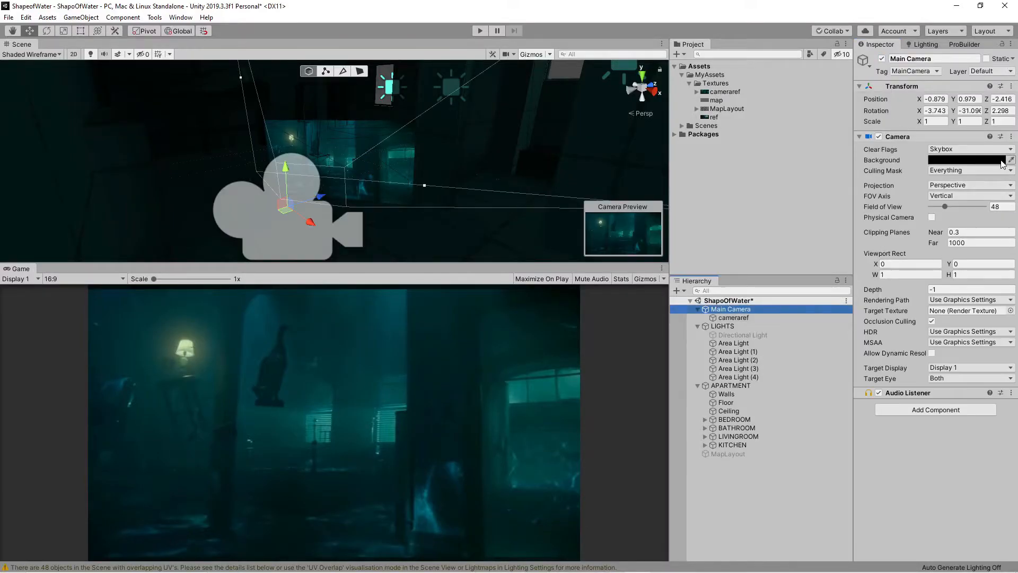
pyautogui.click(1011, 160)
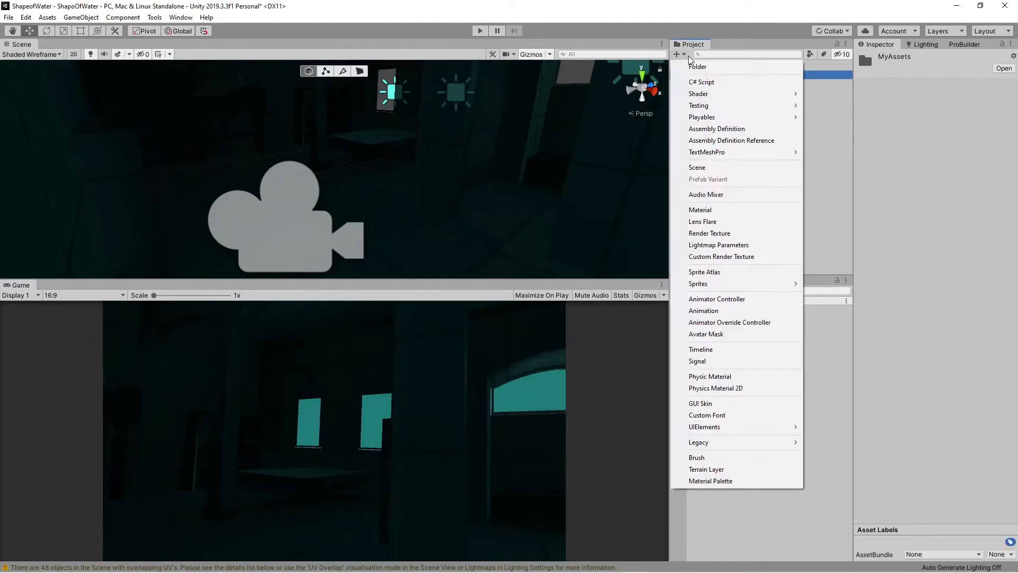
# - Create a Materials folder inside MyAssets and add a material named White to it
pyautogui.click(700, 66)
pyautogui.write('Materials')
pyautogui.press('Return')
pyautogui.rightClick(724, 83)
pyautogui.moveTo(750, 90)
pyautogui.click(905, 232)
pyautogui.write('White')
pyautogui.press('Return')
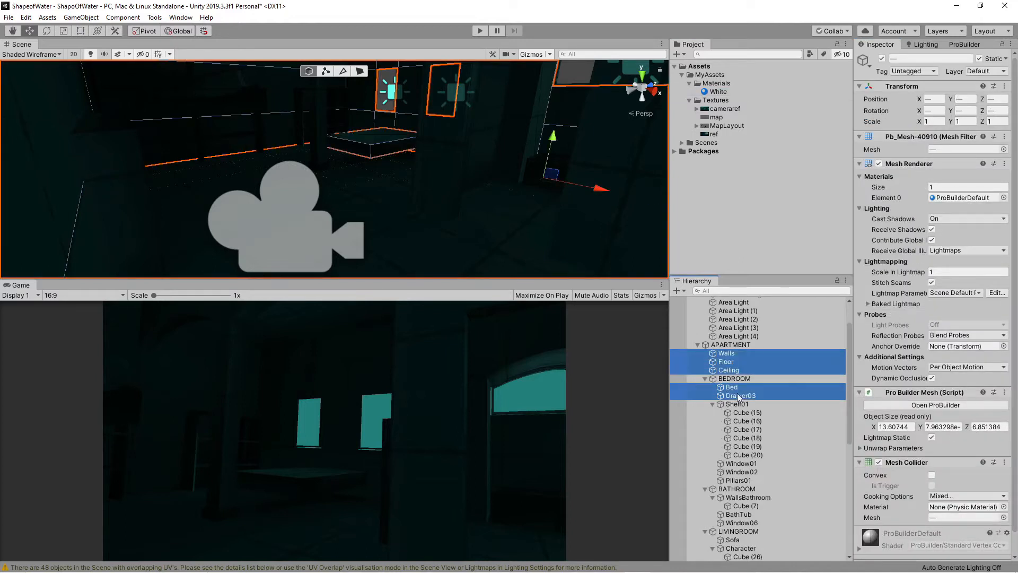
# - Select all the apartment's mesh objects and assign the White material to their Element 0 slot
pyautogui.keyDown('ctrl'); pyautogui.click(741, 454); pyautogui.keyUp('ctrl')
pyautogui.keyDown('ctrl'); pyautogui.click(741, 439); pyautogui.keyUp('ctrl')
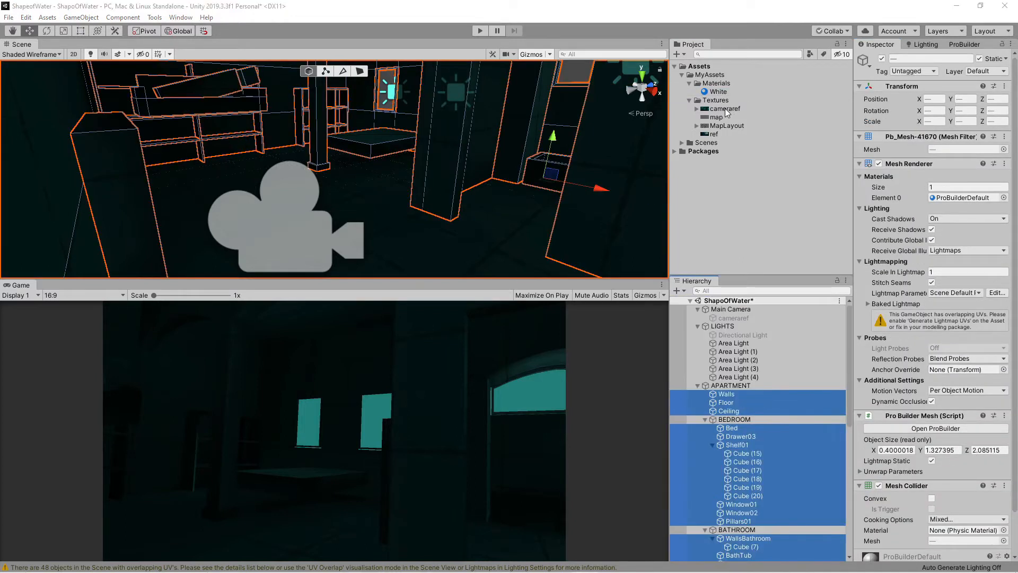
pyautogui.moveTo(718, 91); pyautogui.dragTo(868, 143)
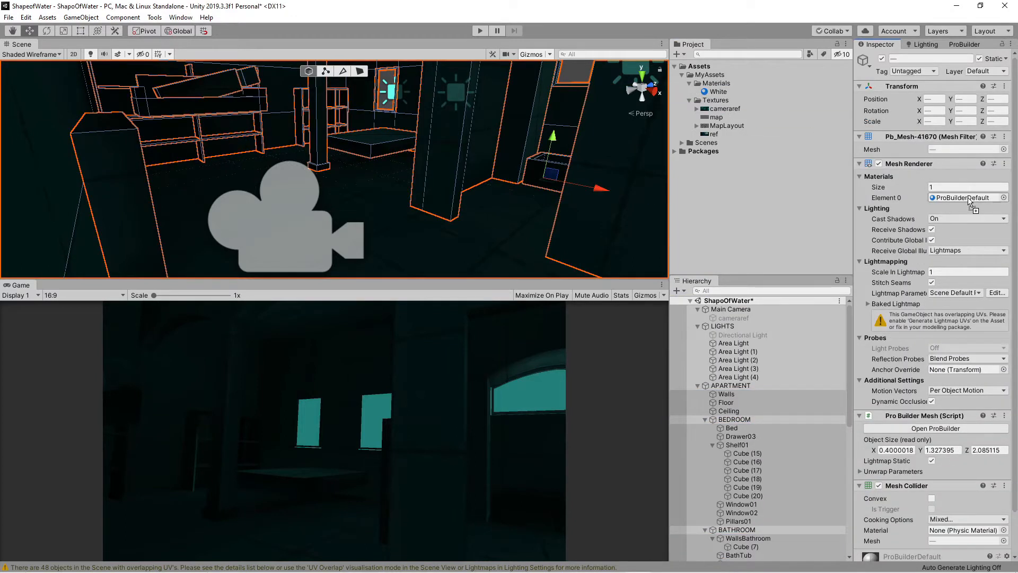
# - Import the Aura 2 package through the Package Manager
pyautogui.click(180, 17)
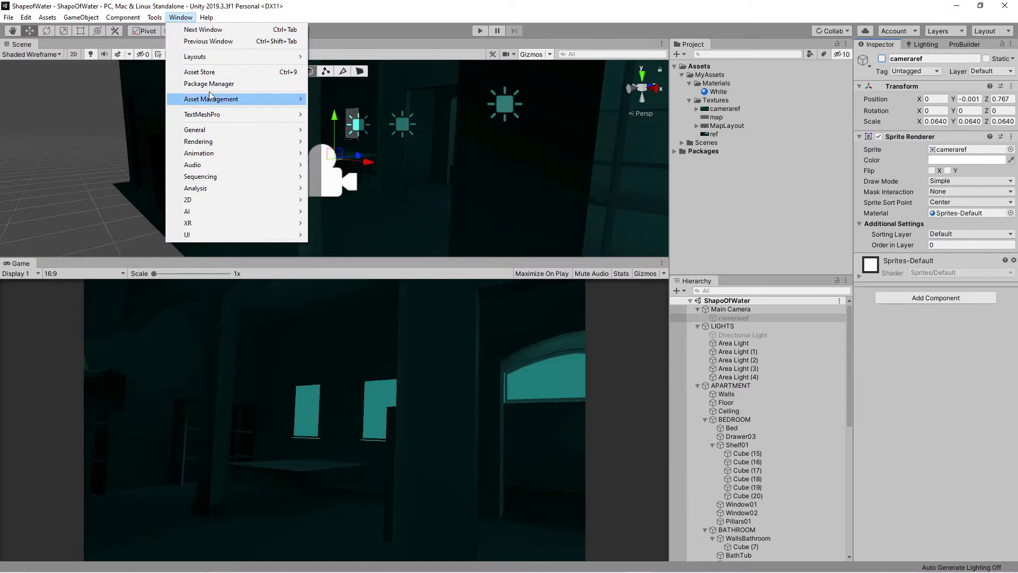
pyautogui.click(209, 83)
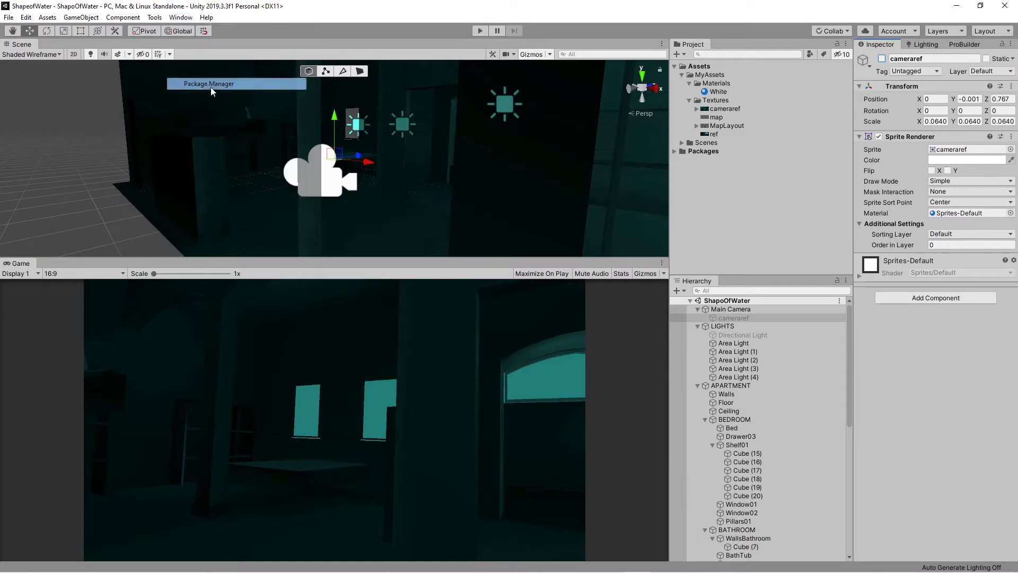
pyautogui.click(174, 195)
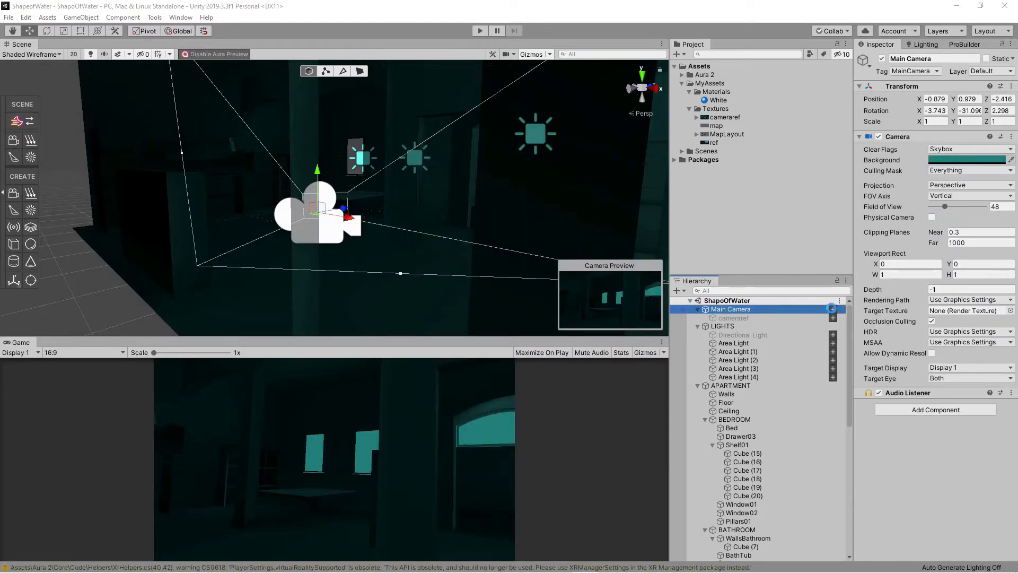
# - Add Aura to the Main Camera and toggle the cameraref overlay to compare the fog with the reference
pyautogui.click(832, 308)
pyautogui.scroll(-10, 940, 396)
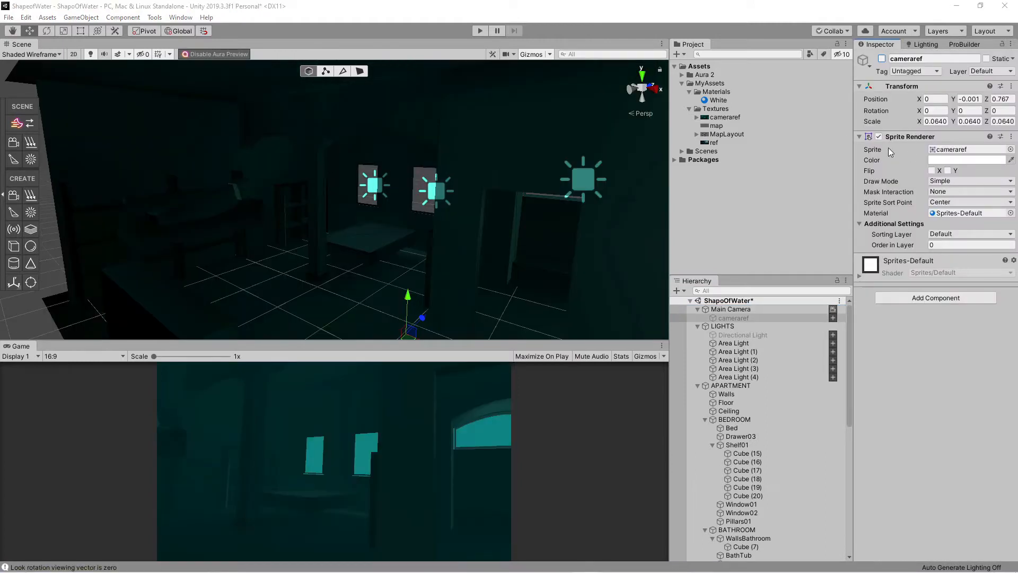
pyautogui.click(881, 59)
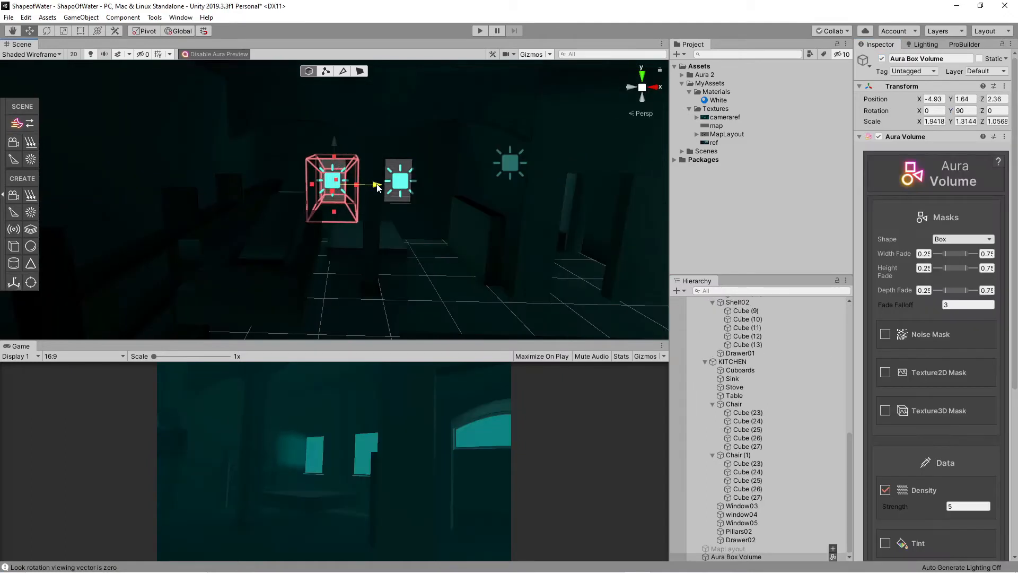
# - Duplicate the Aura Box Volume at the first window and move the copy to the neighboring window, at about X -3.3
pyautogui.keyDown('alt'); pyautogui.moveTo(313, 186); pyautogui.dragTo(281, 191); pyautogui.keyUp('alt')
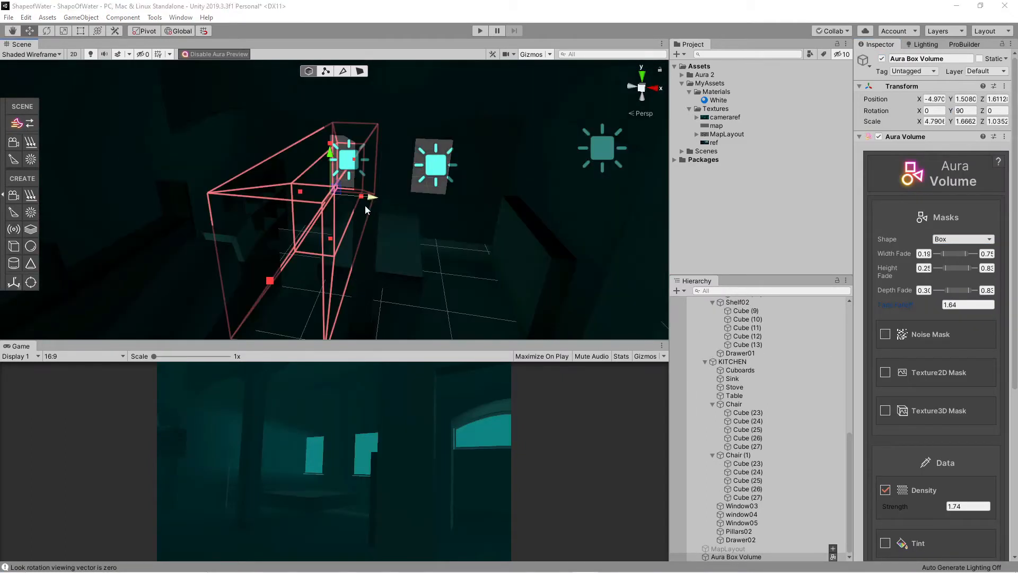
pyautogui.hotkey('ctrl', 'd')
pyautogui.moveTo(371, 197); pyautogui.dragTo(477, 207)
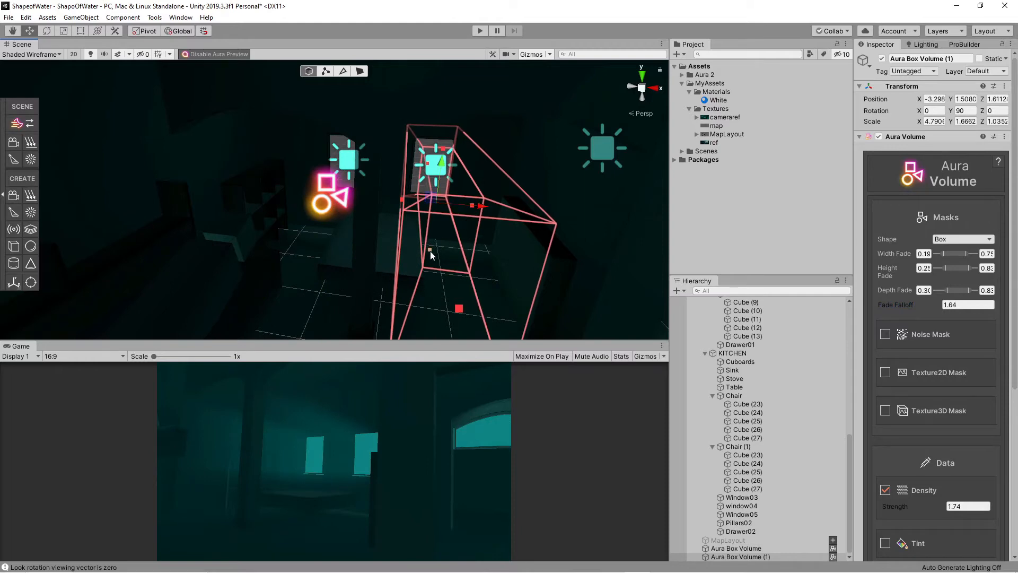
pyautogui.keyDown('alt'); pyautogui.moveTo(430, 255); pyautogui.dragTo(537, 271); pyautogui.keyUp('alt')
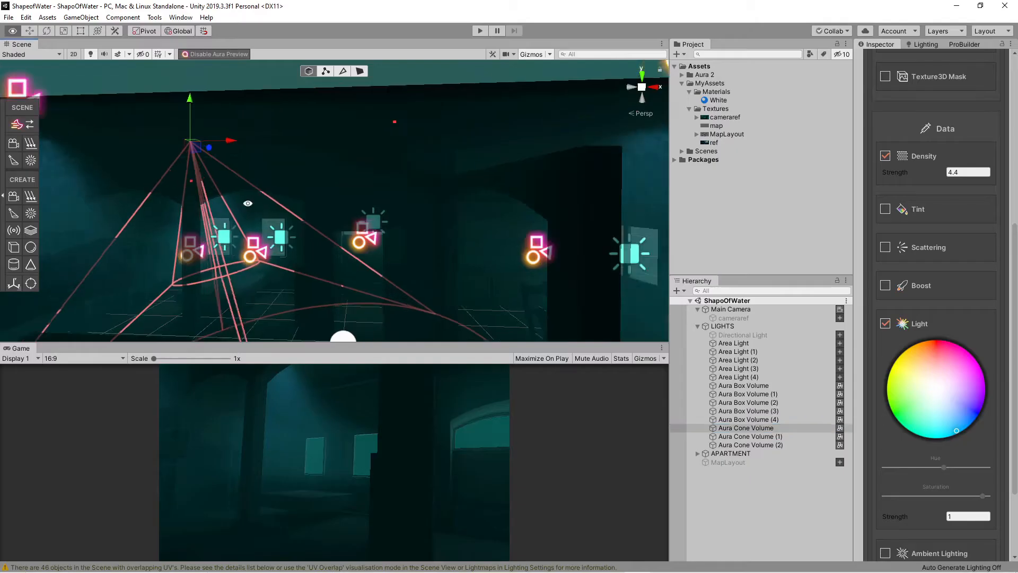
# - Inspect the three Aura cone volumes, try lowering the first one and undo the move
pyautogui.keyDown('alt'); pyautogui.moveTo(122, 196); pyautogui.dragTo(229, 193); pyautogui.keyUp('alt')
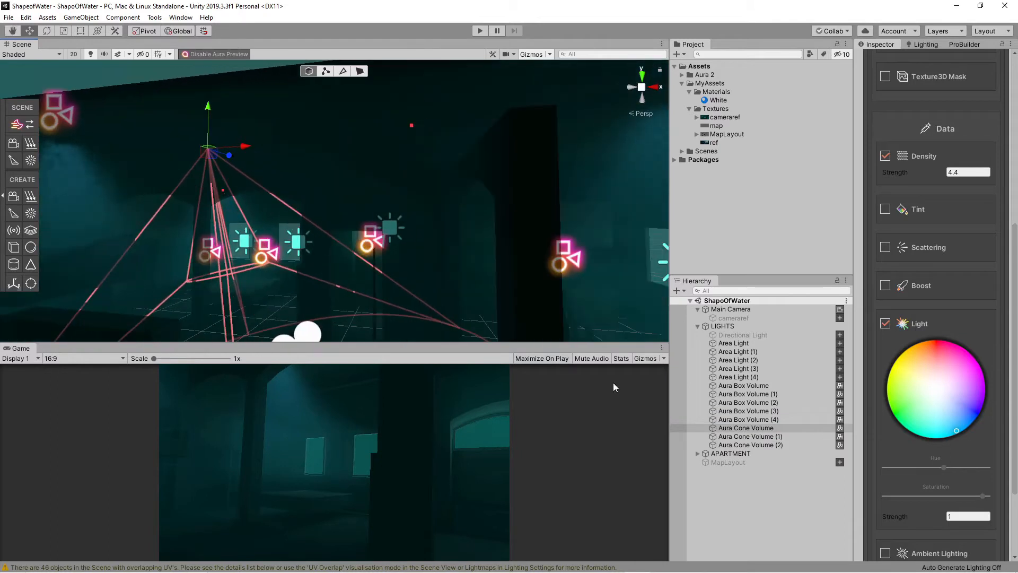
pyautogui.click(758, 436)
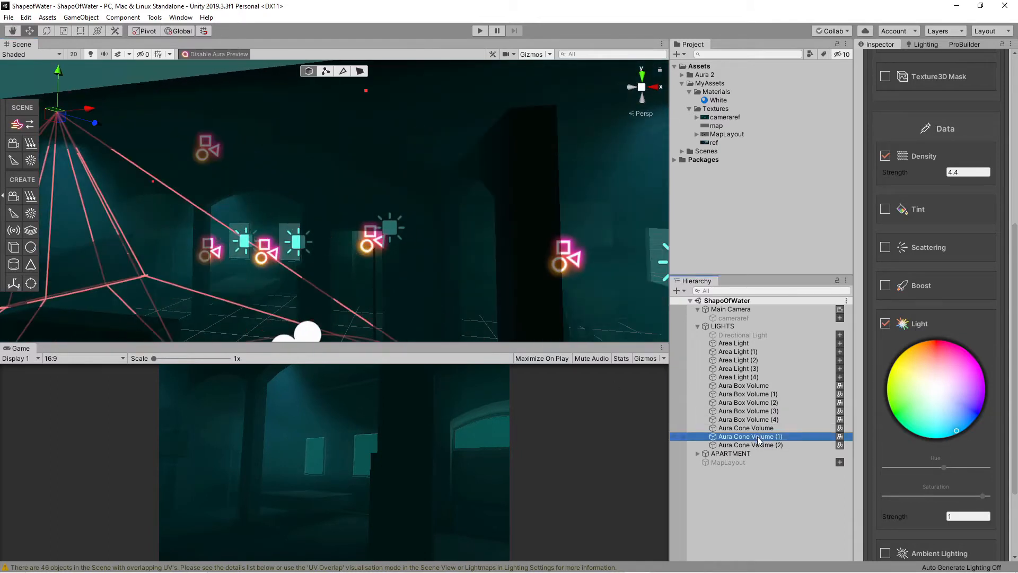
pyautogui.click(763, 445)
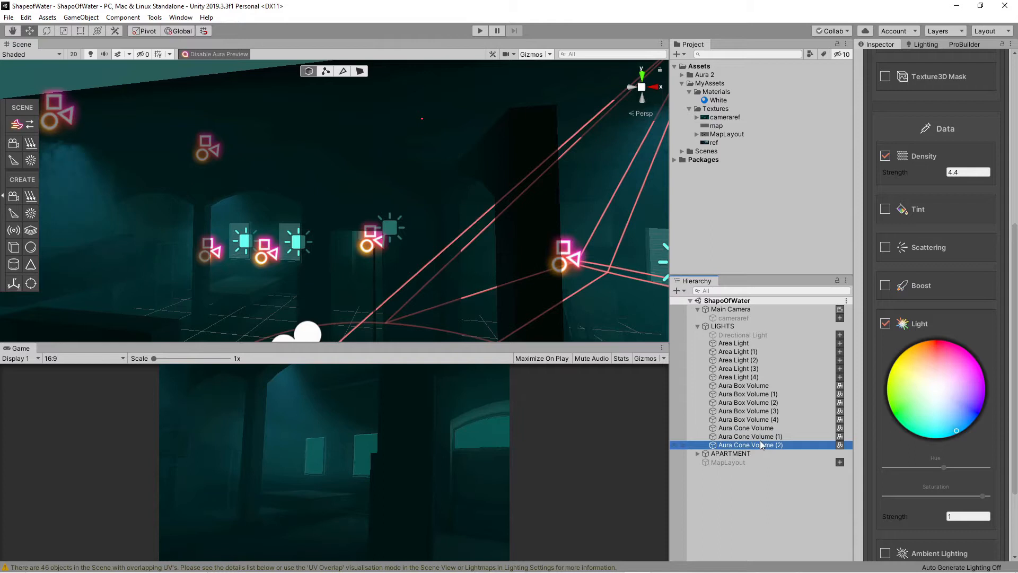
pyautogui.keyDown('alt'); pyautogui.moveTo(445, 251); pyautogui.dragTo(408, 270); pyautogui.keyUp('alt')
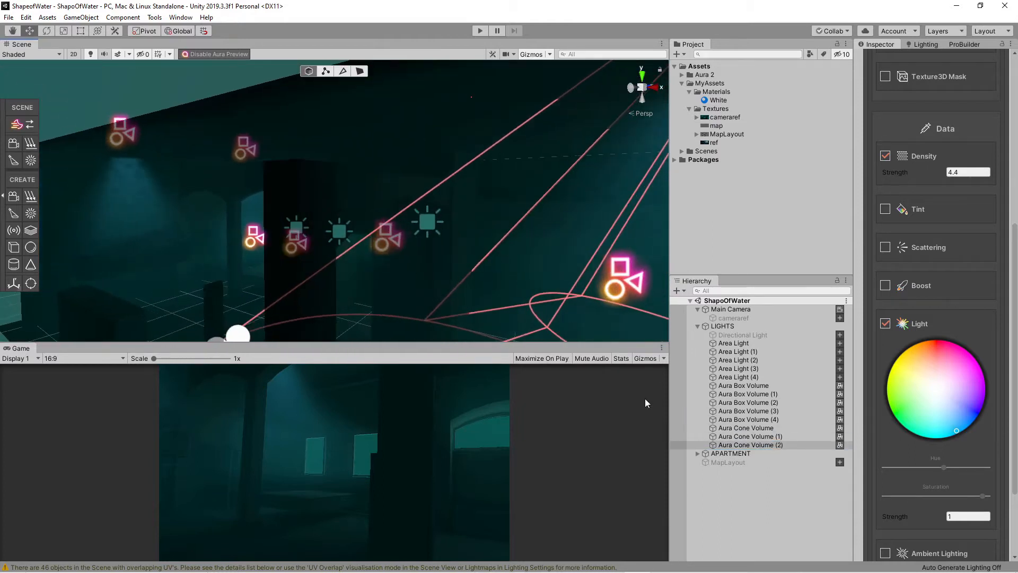
pyautogui.moveTo(244, 109); pyautogui.dragTo(247, 192)
pyautogui.hotkey('ctrl', 'z')
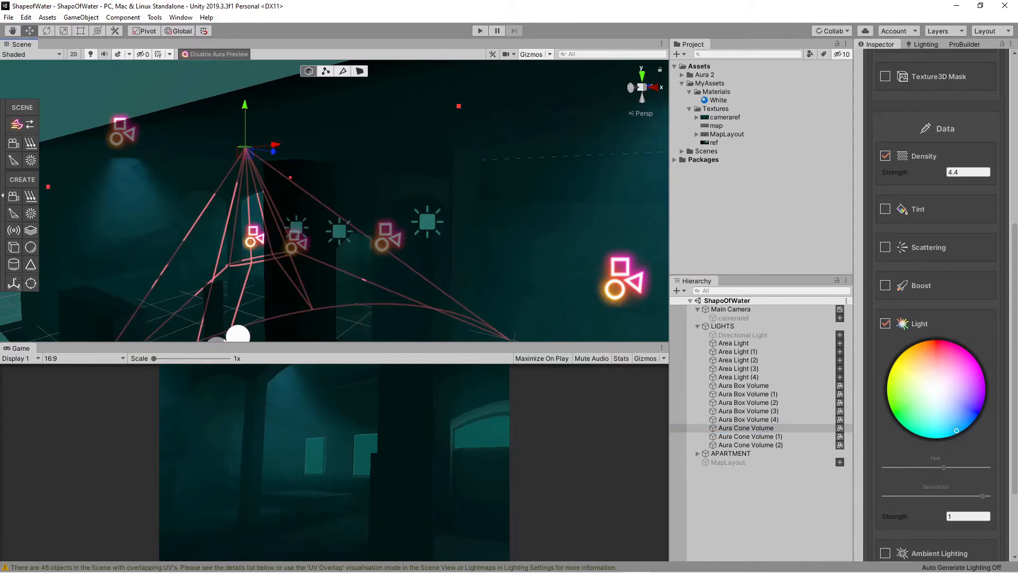
# - Add a Particle System, set its Start Speed to 0.29, rotate it 90° around X to emit downward and raise it to the ceiling
pyautogui.moveTo(442, 342); pyautogui.dragTo(430, 261)
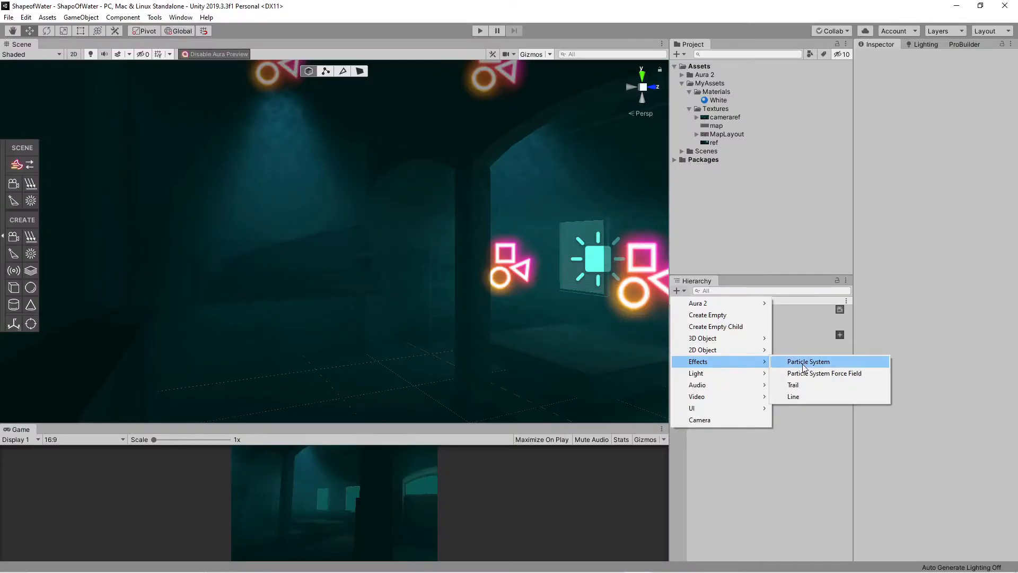
pyautogui.click(803, 363)
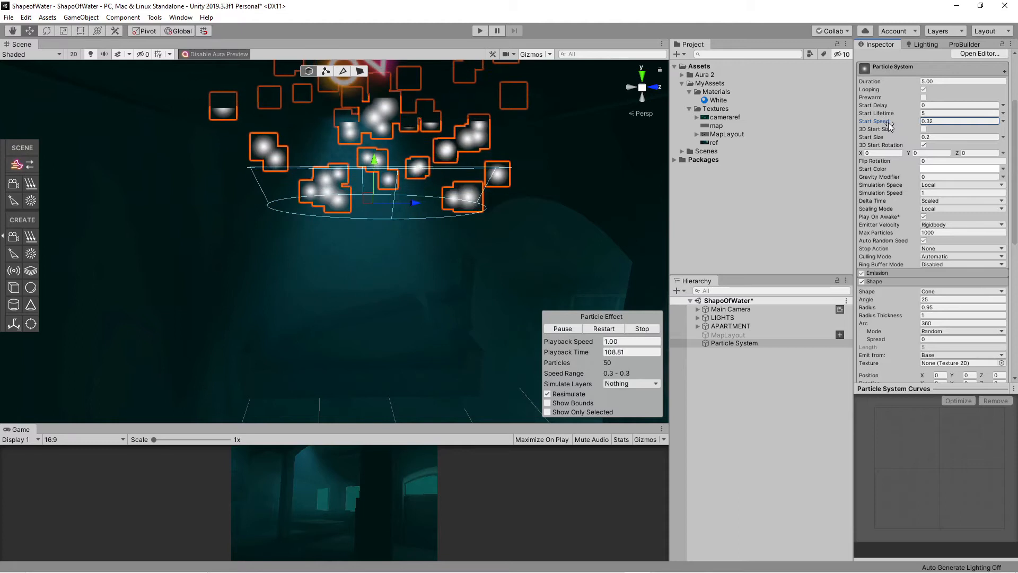
pyautogui.moveTo(890, 127); pyautogui.dragTo(886, 126)
pyautogui.press('e')
pyautogui.moveTo(403, 173); pyautogui.dragTo(541, 401)
pyautogui.press('w')
pyautogui.moveTo(381, 198); pyautogui.dragTo(381, 81)
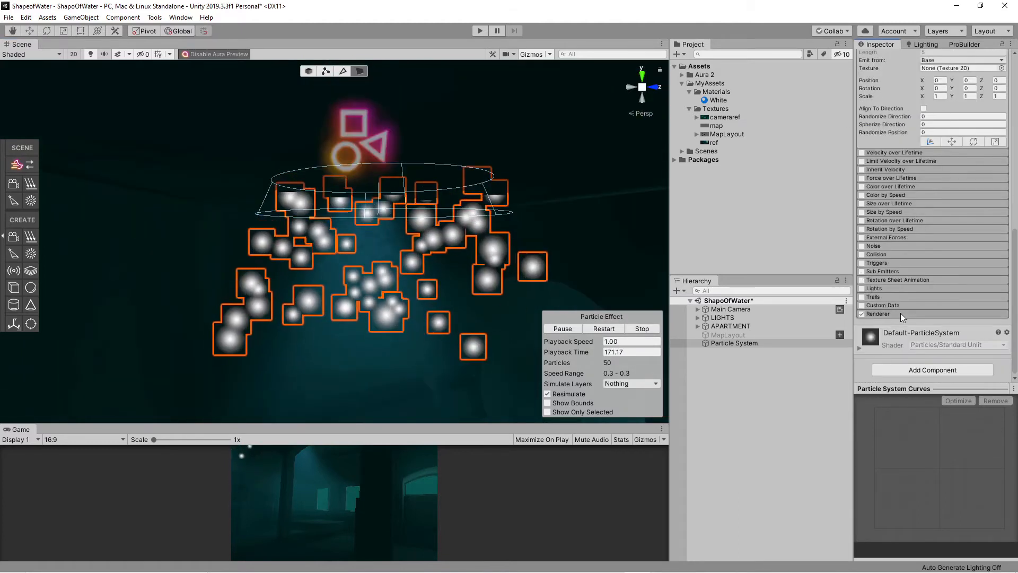
# - Set the particle system's Render Mode to Stretched Billboard with a Length Scale of 13.22
pyautogui.click(878, 313)
pyautogui.scroll(-6, 933, 222)
pyautogui.click(951, 134)
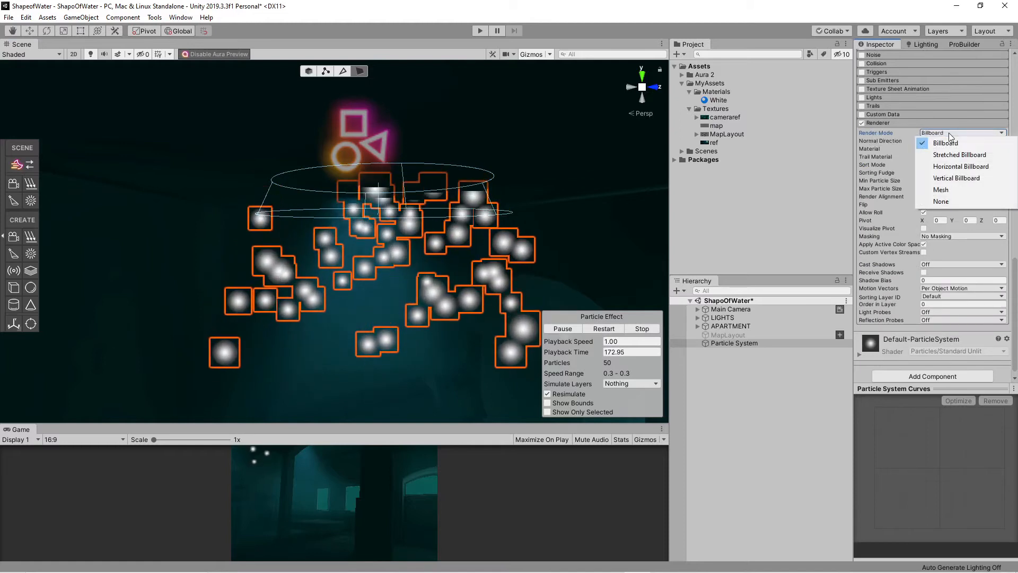
pyautogui.click(953, 155)
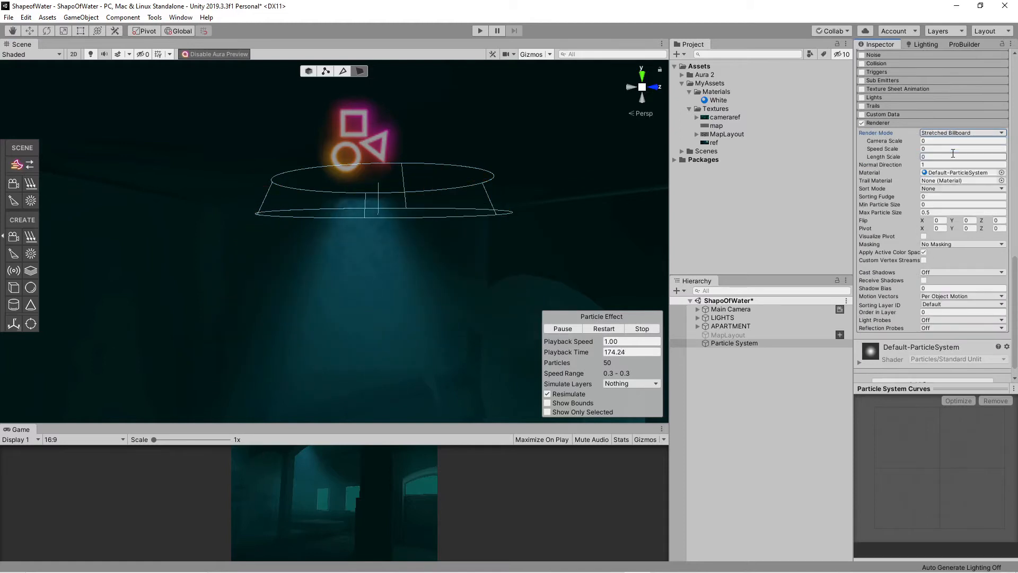
pyautogui.moveTo(879, 158)
pyautogui.mouseDown()
pyautogui.moveTo(1015, 167)
pyautogui.moveTo(37, 170)
pyautogui.mouseUp()
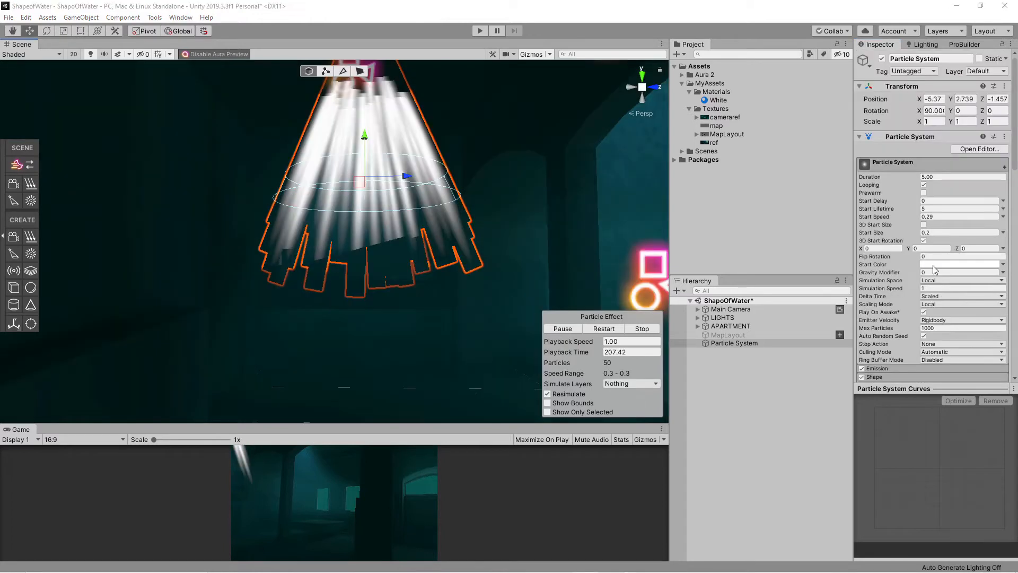
# - Set the particle system's Start Color to a cyan blue
pyautogui.click(933, 265)
pyautogui.click(903, 253)
pyautogui.moveTo(937, 219); pyautogui.dragTo(959, 211)
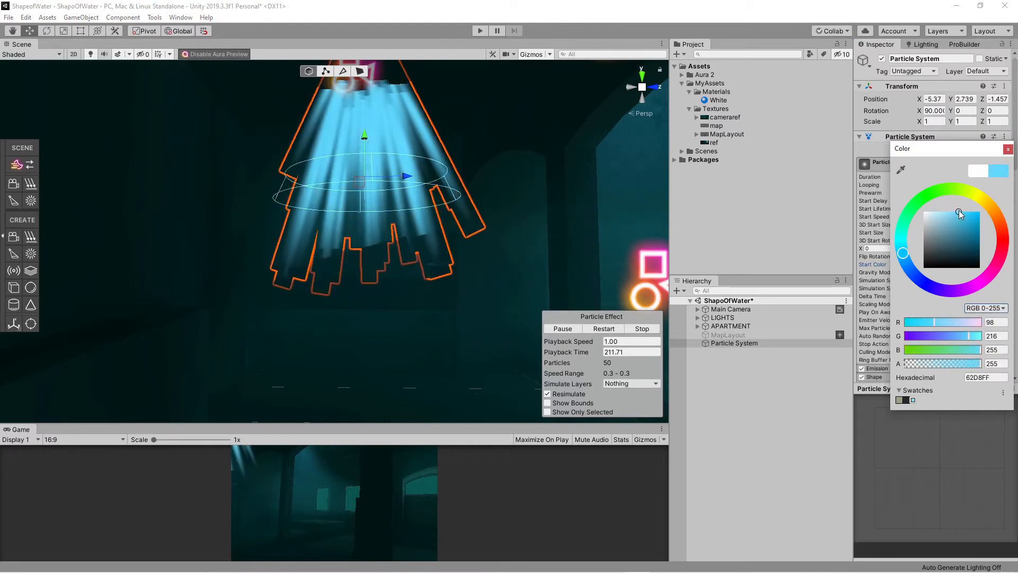
# - Create a material named Particles in the Materials folder
pyautogui.click(679, 53)
pyautogui.click(705, 220)
pyautogui.write('Particles')
pyautogui.press('Return')
# - Give the Particles material the Particles/Standard Unlit shader, with Rendering Mode and Color Mode both set to Additive
pyautogui.click(954, 69)
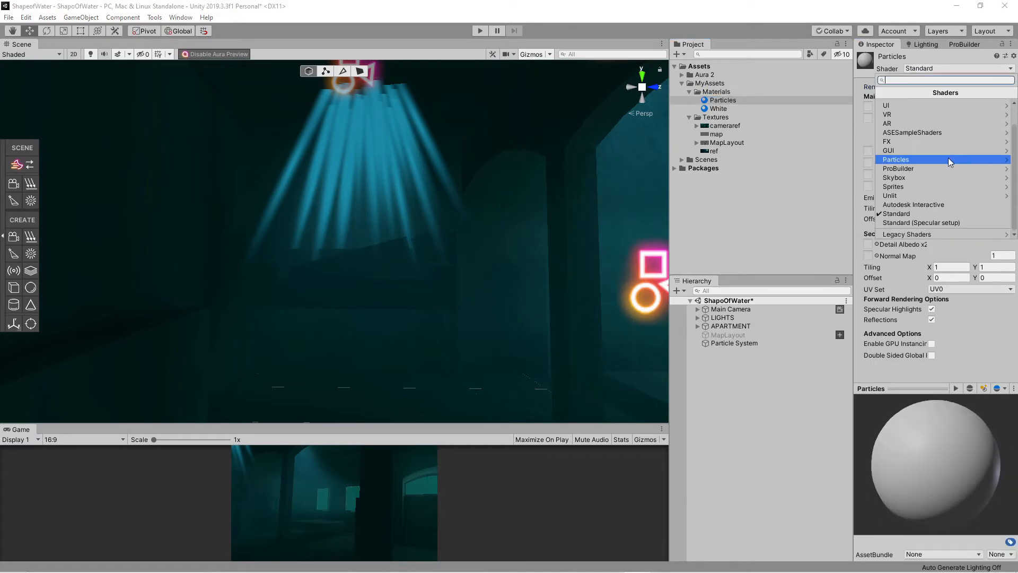
pyautogui.click(927, 112)
pyautogui.click(962, 94)
pyautogui.click(954, 153)
pyautogui.click(970, 106)
pyautogui.click(949, 124)
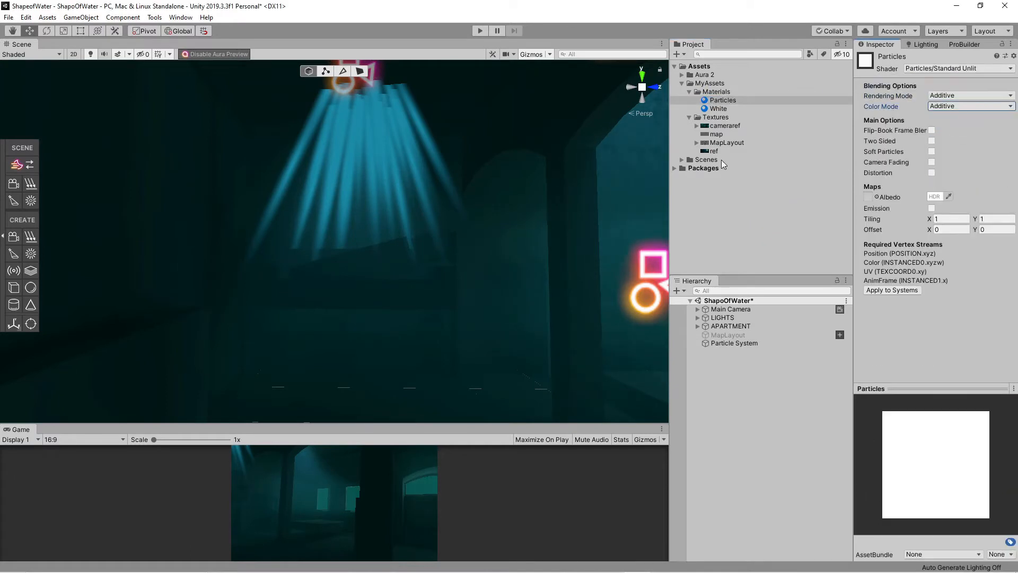
# - Assign the Particles material to the particle system's renderer and set the material's Color Mode to Multiply
pyautogui.click(734, 343)
pyautogui.moveTo(722, 100); pyautogui.dragTo(962, 181)
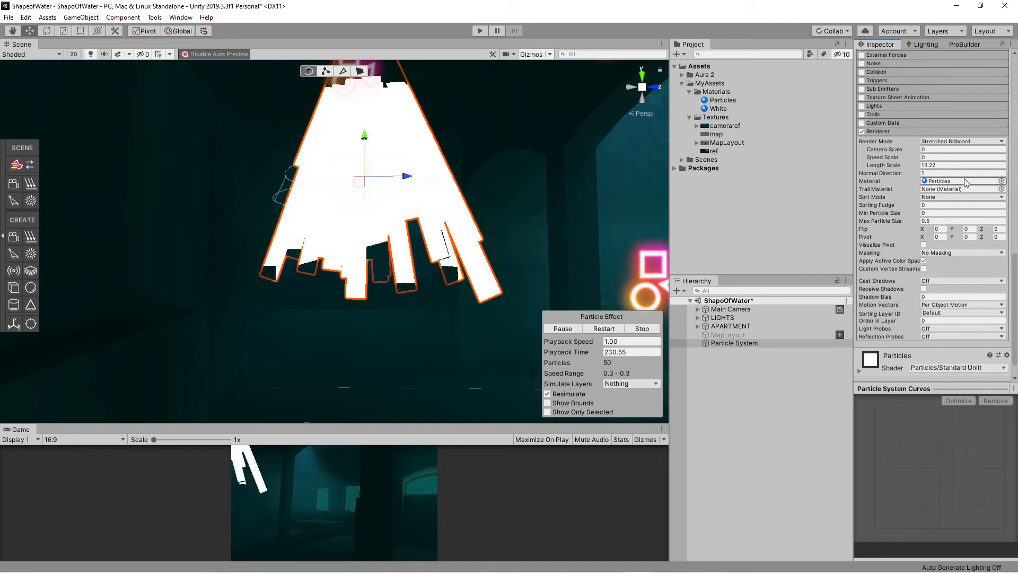
pyautogui.doubleClick(965, 180)
pyautogui.click(959, 106)
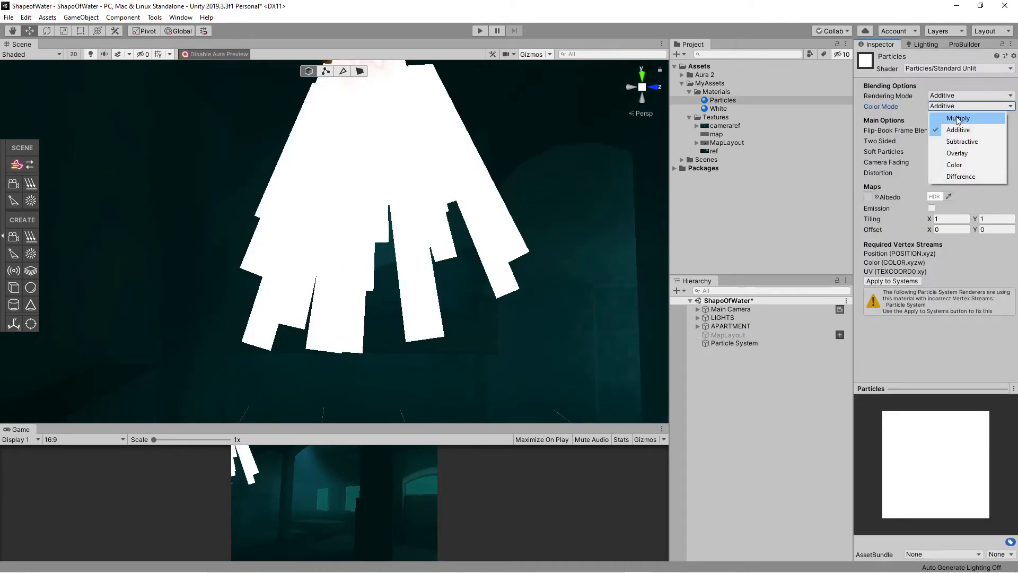
pyautogui.click(959, 119)
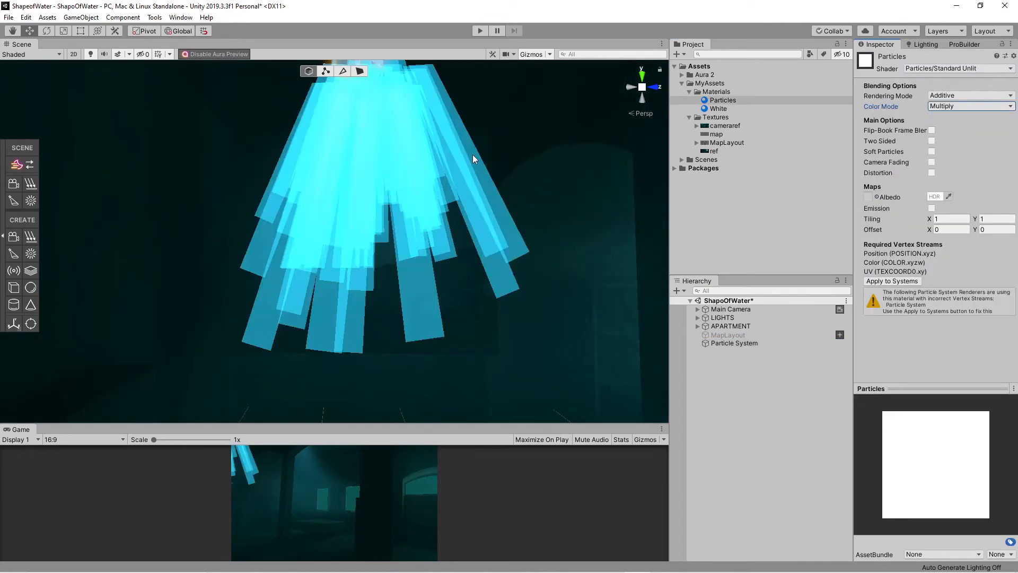
# - Set the Particles material's Albedo map to the Particle texture
pyautogui.click(877, 197)
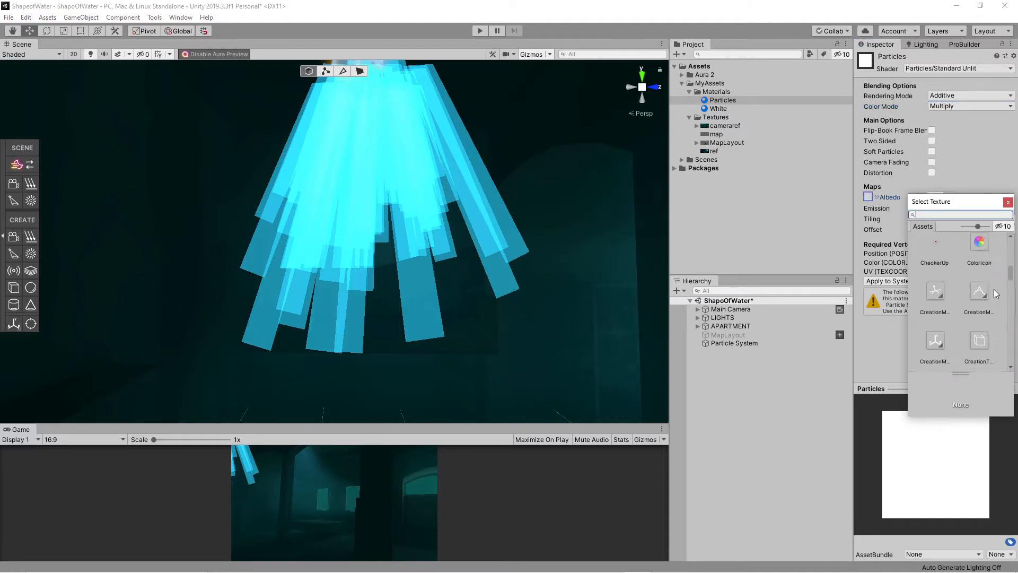
pyautogui.scroll(-1, 996, 293)
pyautogui.click(982, 304)
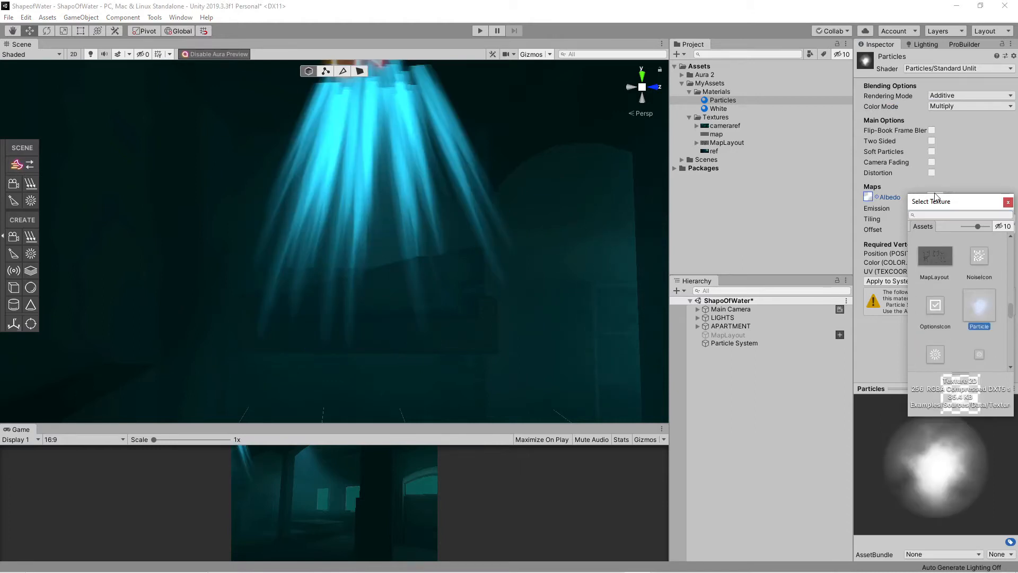
pyautogui.click(1007, 201)
# - Enable the particle system's Color over Lifetime and add inner alpha keys to its gradient, fading both ends to alpha 0
pyautogui.click(762, 342)
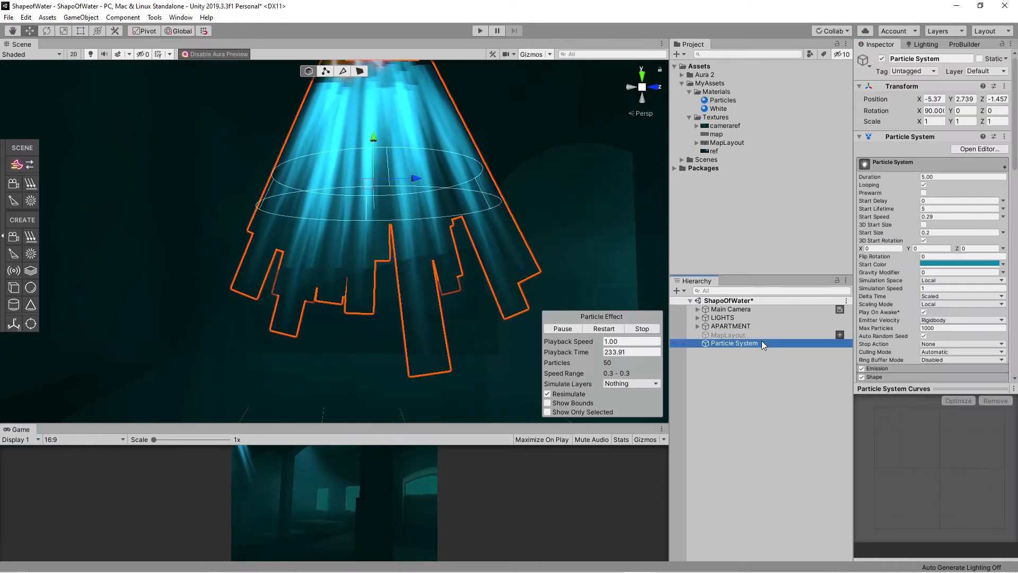
pyautogui.scroll(-10, 933, 265)
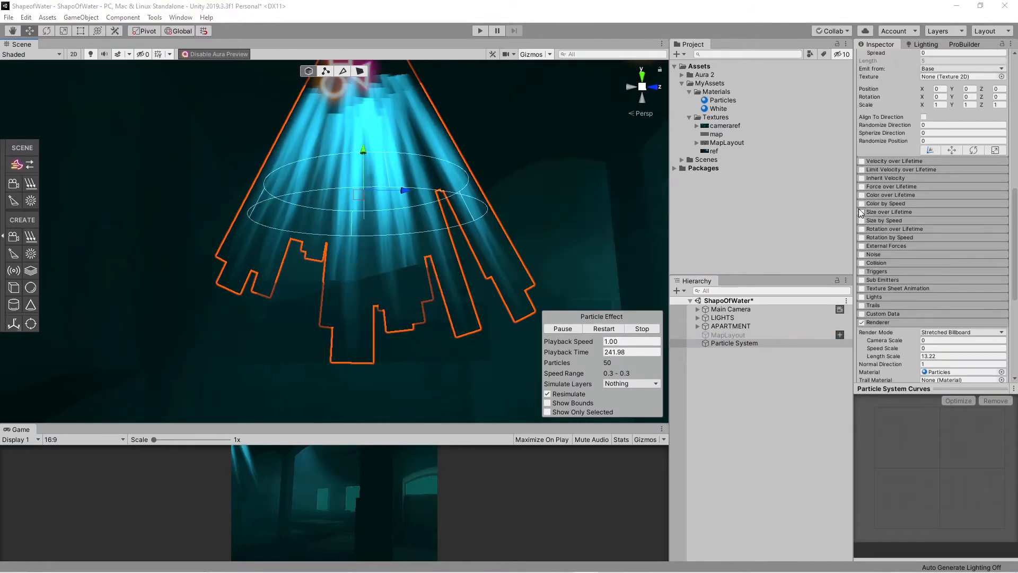
pyautogui.click(892, 195)
pyautogui.click(937, 204)
pyautogui.click(700, 262)
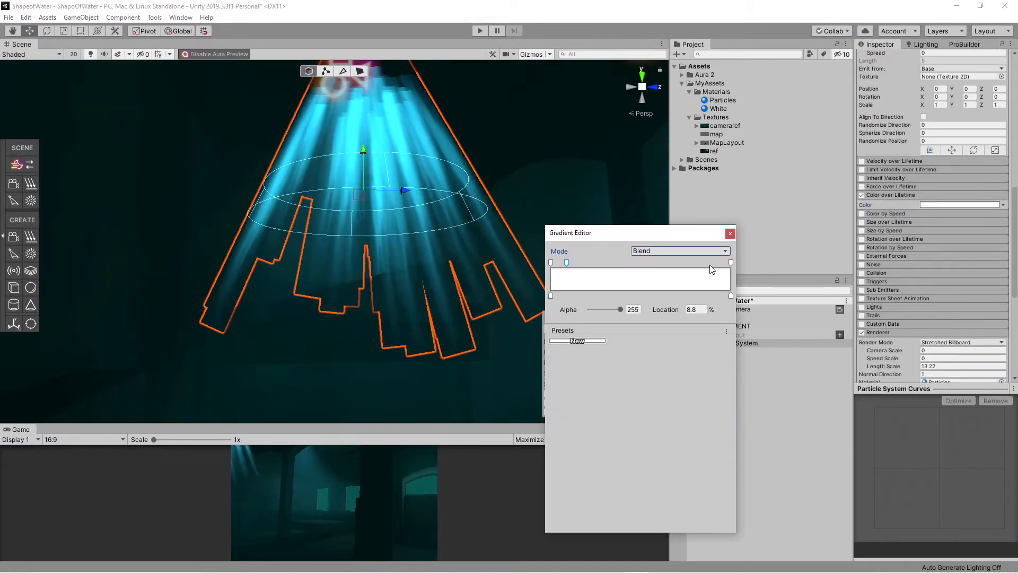
pyautogui.click(566, 262)
pyautogui.click(551, 263)
pyautogui.moveTo(619, 309); pyautogui.dragTo(545, 309)
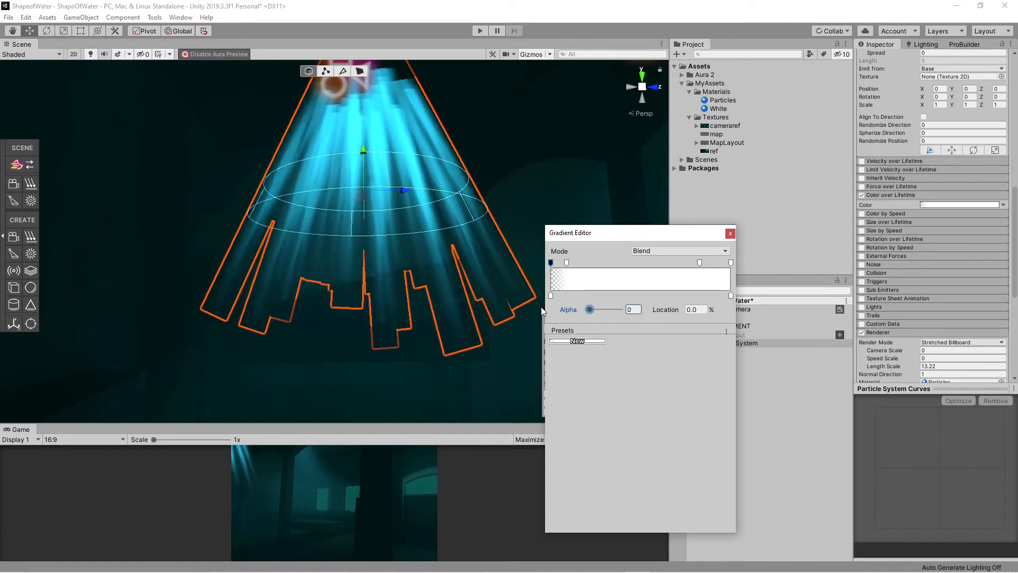
pyautogui.click(731, 263)
pyautogui.moveTo(620, 309); pyautogui.dragTo(495, 310)
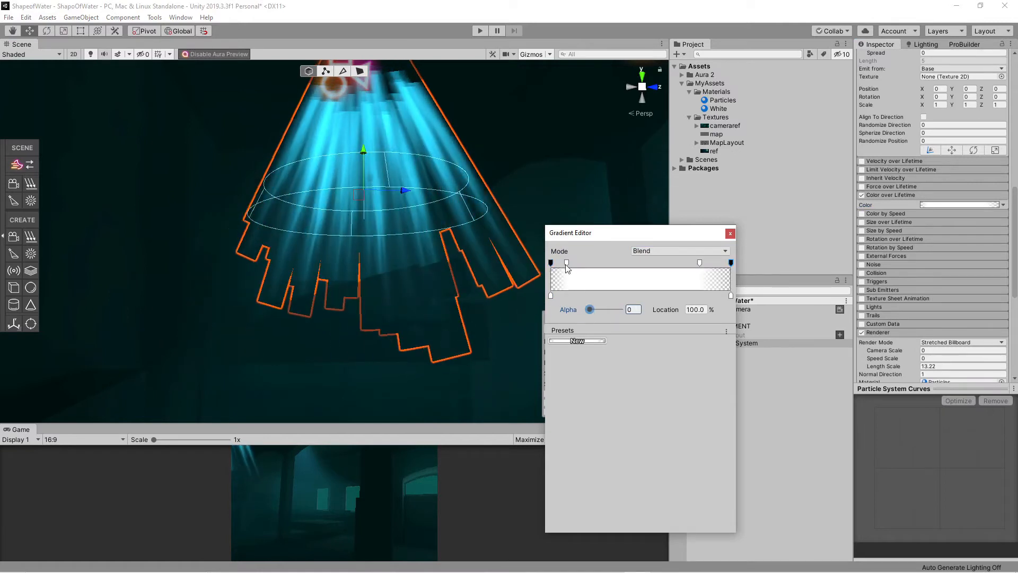
pyautogui.click(730, 233)
# - Set the particle system's Start Lifetime to 1 and check the resulting light rays
pyautogui.scroll(10, 873, 234)
pyautogui.click(740, 382)
pyautogui.doubleClick(733, 343)
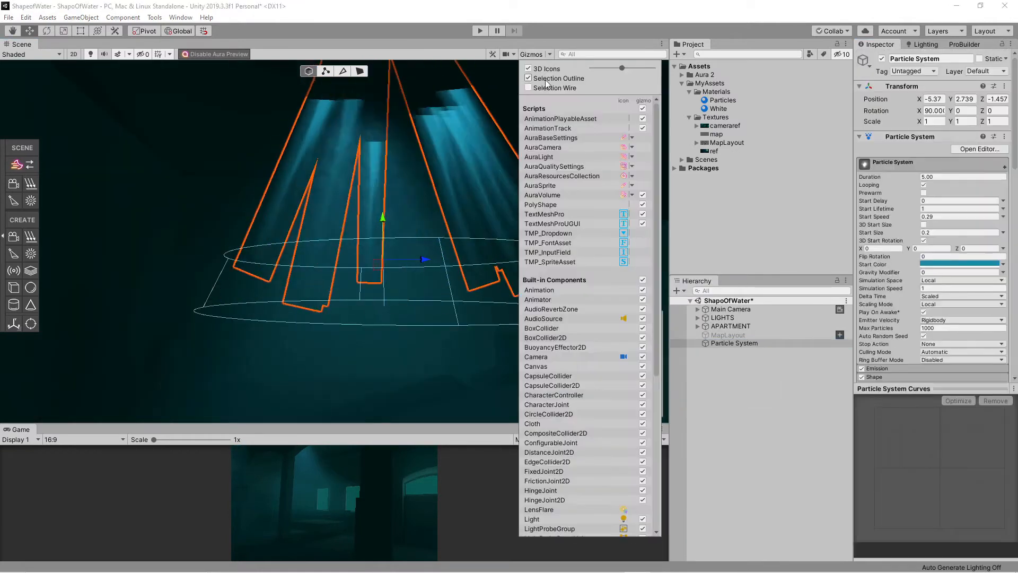
pyautogui.keyDown('alt'); pyautogui.moveTo(368, 297); pyautogui.dragTo(466, 256); pyautogui.keyUp('alt')
pyautogui.doubleClick(737, 343)
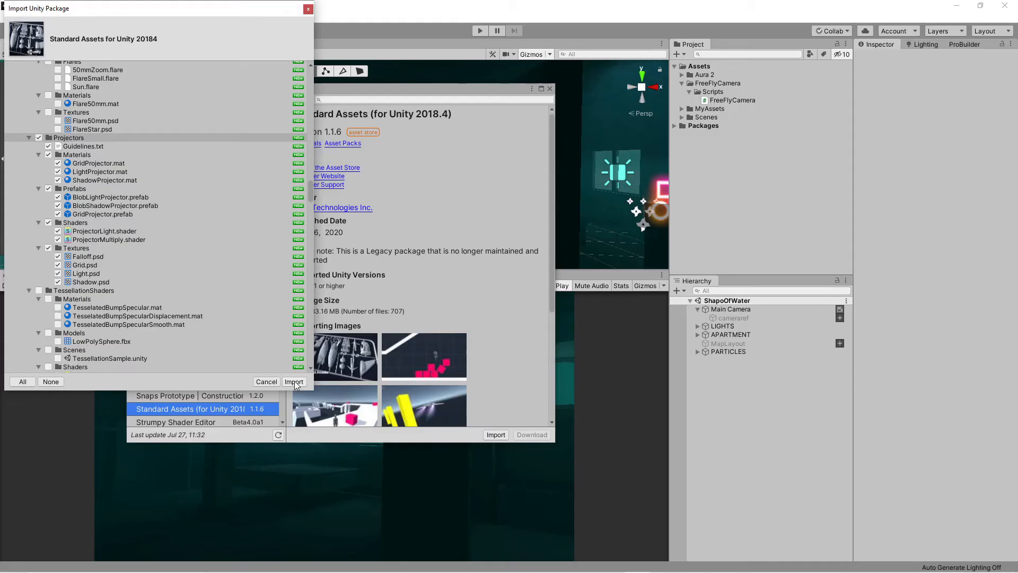
# - Import the Projectors files from the Standard Assets (for Unity 2018.4) package
pyautogui.click(294, 381)
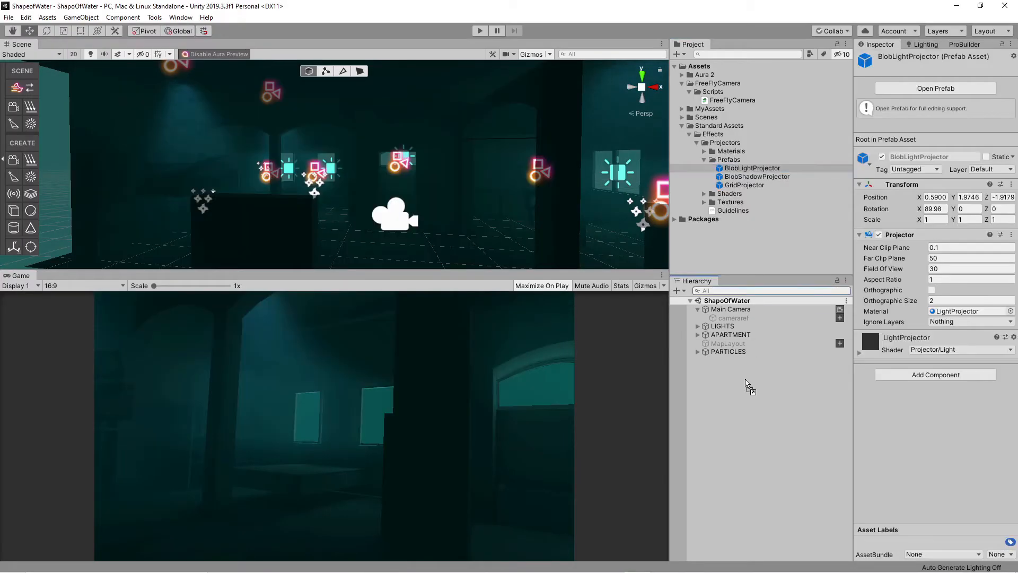
# - Add the BlobLightProjector prefab to the scene and adjust its projector settings
pyautogui.moveTo(745, 380); pyautogui.dragTo(746, 380)
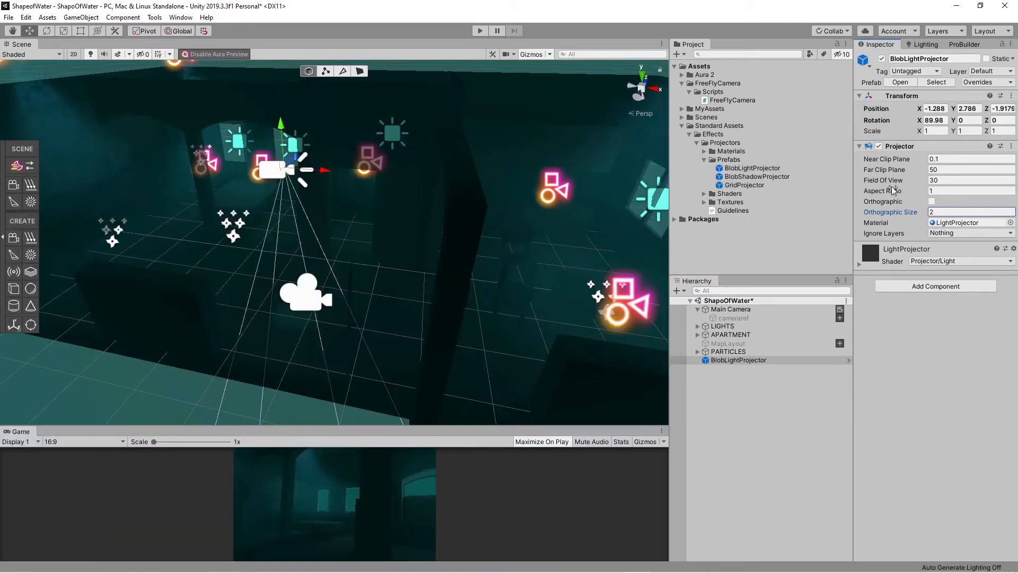
pyautogui.moveTo(910, 182); pyautogui.dragTo(691, 224)
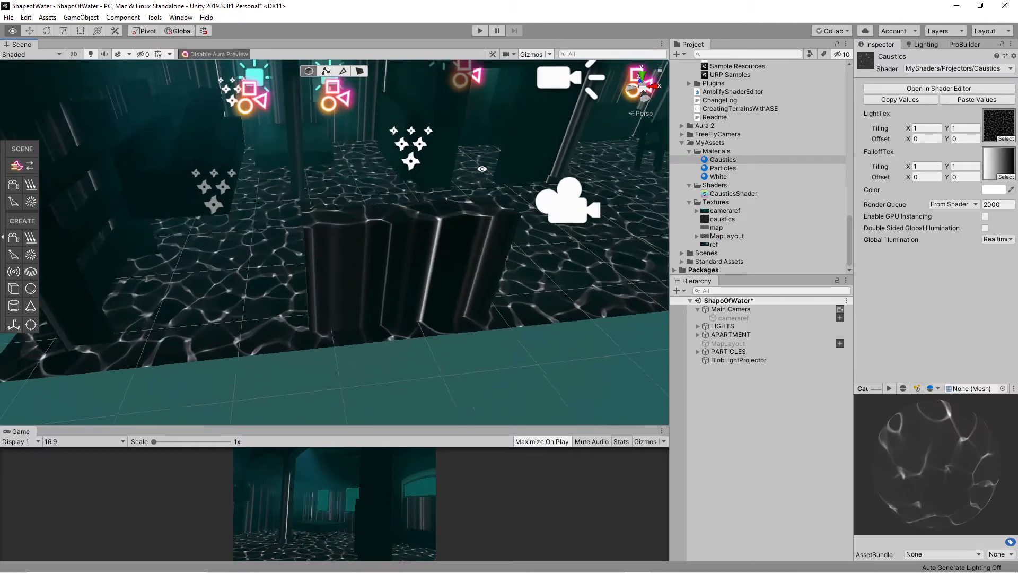
# - Inspect the caustics projected on the floor and tint the Caustics material's Color light cyan
pyautogui.keyDown('alt'); pyautogui.moveTo(409, 201); pyautogui.dragTo(356, 213); pyautogui.keyUp('alt')
pyautogui.scroll(3, 308, 221)
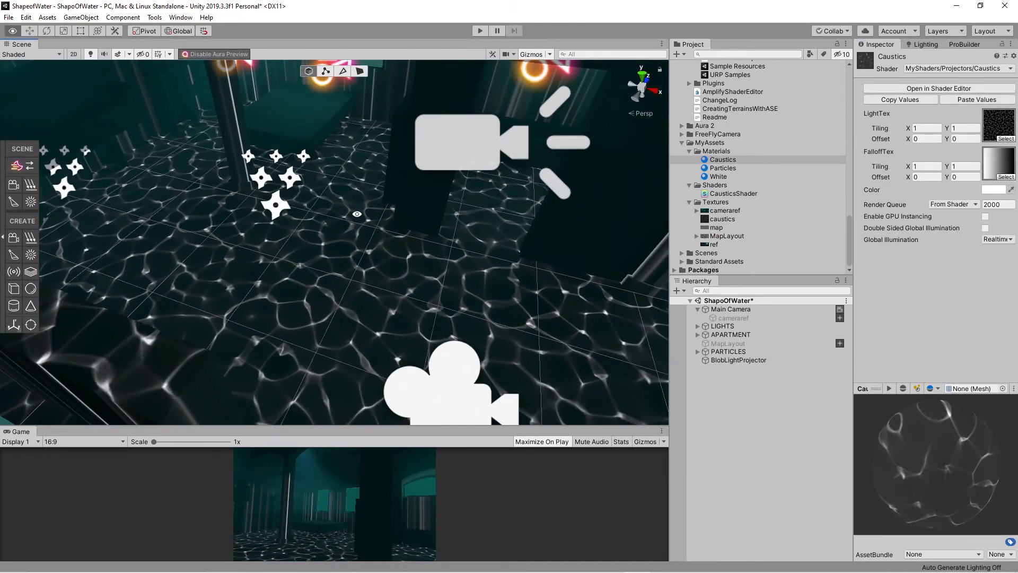
pyautogui.click(988, 190)
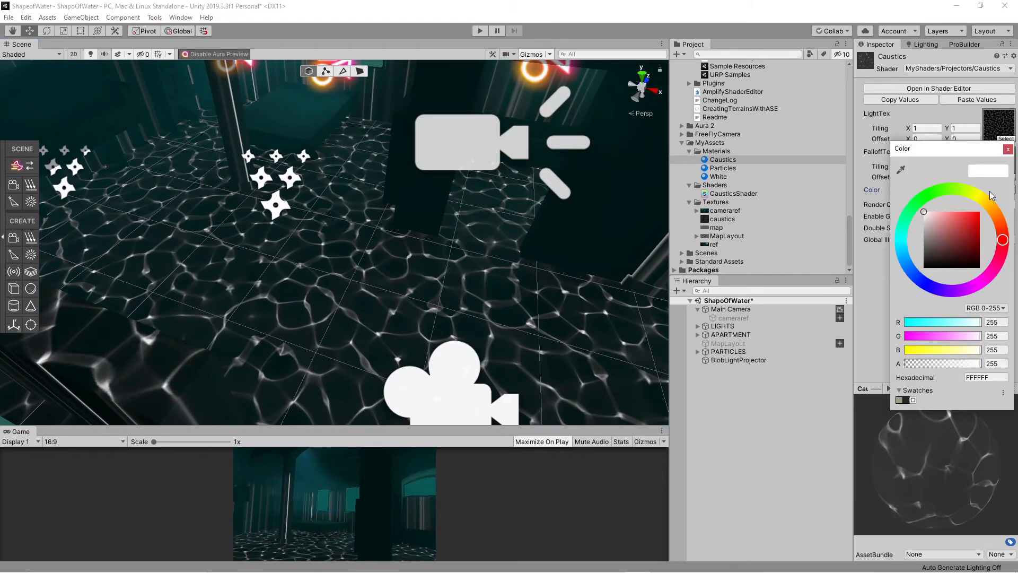
pyautogui.click(904, 253)
pyautogui.moveTo(954, 217); pyautogui.dragTo(958, 213)
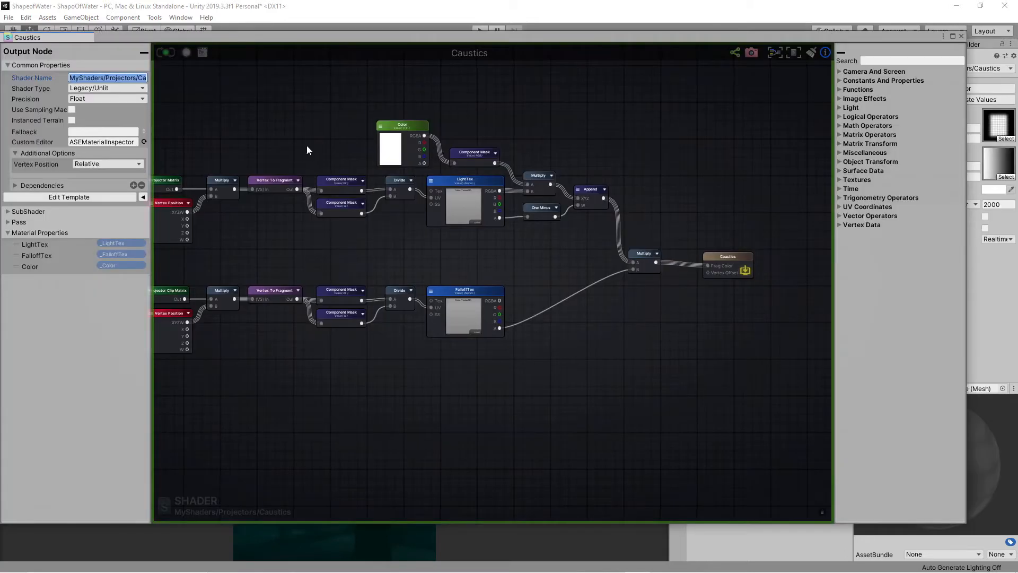
# - Examine the Caustics shader graph, from the projector matrix nodes through LightTex and FalloffTex to the output node
pyautogui.moveTo(306, 146); pyautogui.dragTo(361, 165, button='middle')
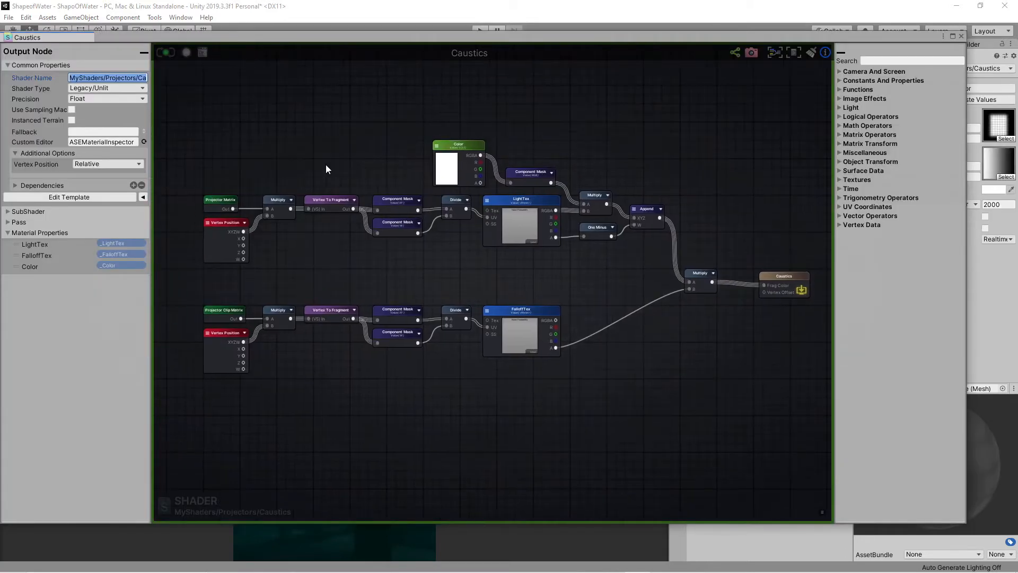
pyautogui.scroll(3, 287, 164)
pyautogui.scroll(-2, 357, 182)
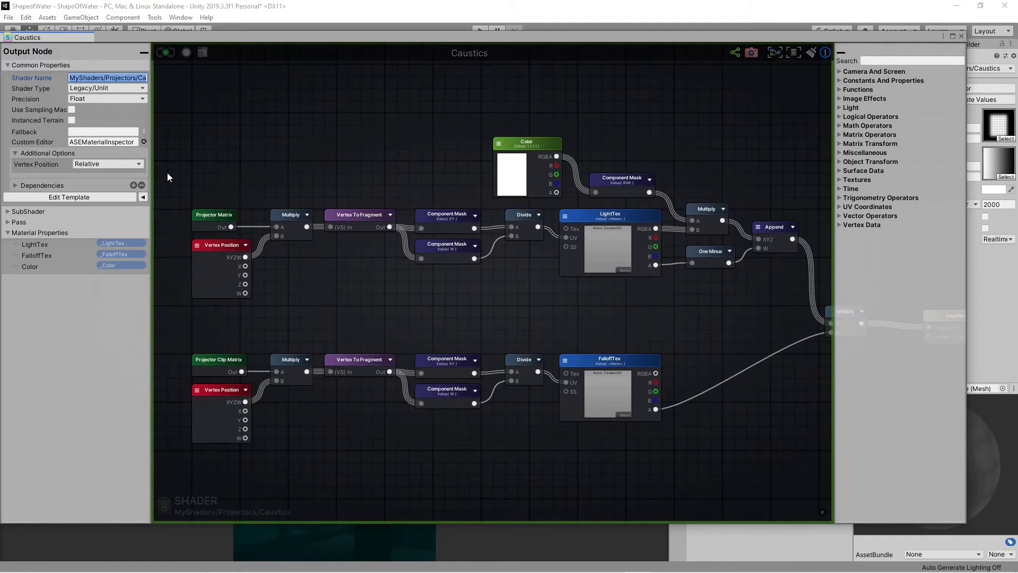
pyautogui.moveTo(683, 325); pyautogui.dragTo(631, 322, button='middle')
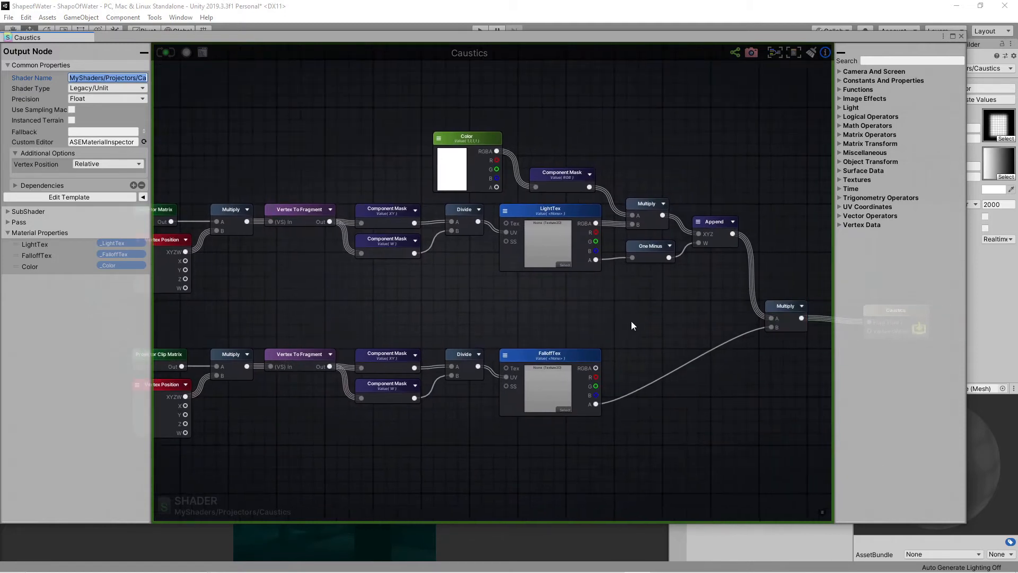
pyautogui.scroll(-4, 662, 322)
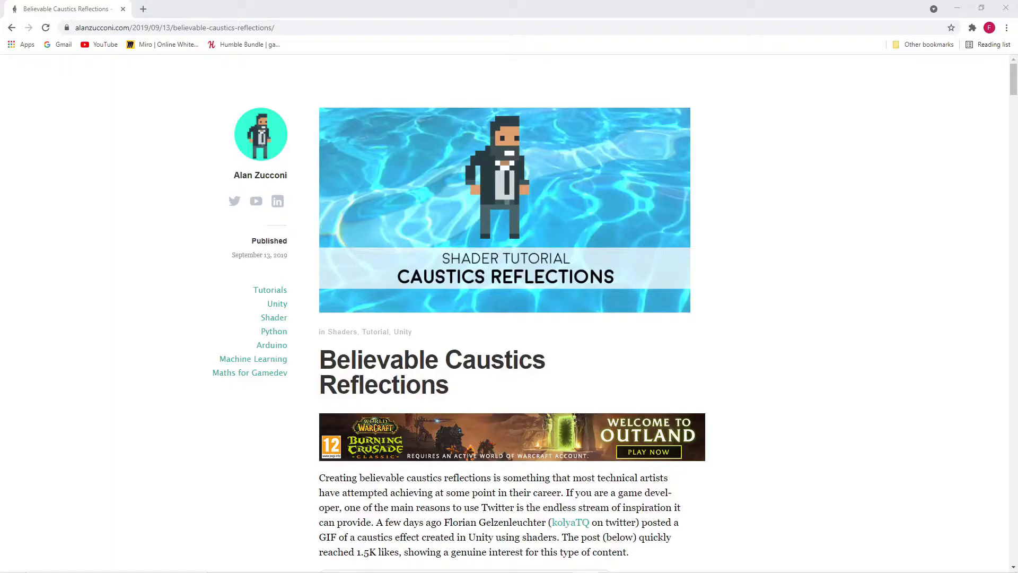
# - Switch to the browser and read the Believable Caustics Reflections article through its Creating a Shader section
pyautogui.scroll(-10, 434, 139)
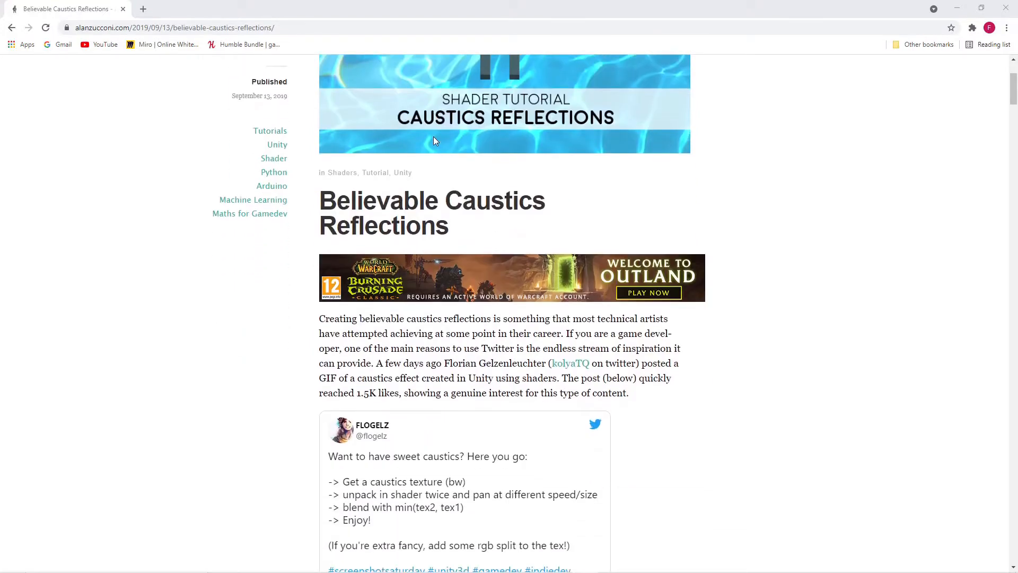
pyautogui.scroll(-17, 434, 139)
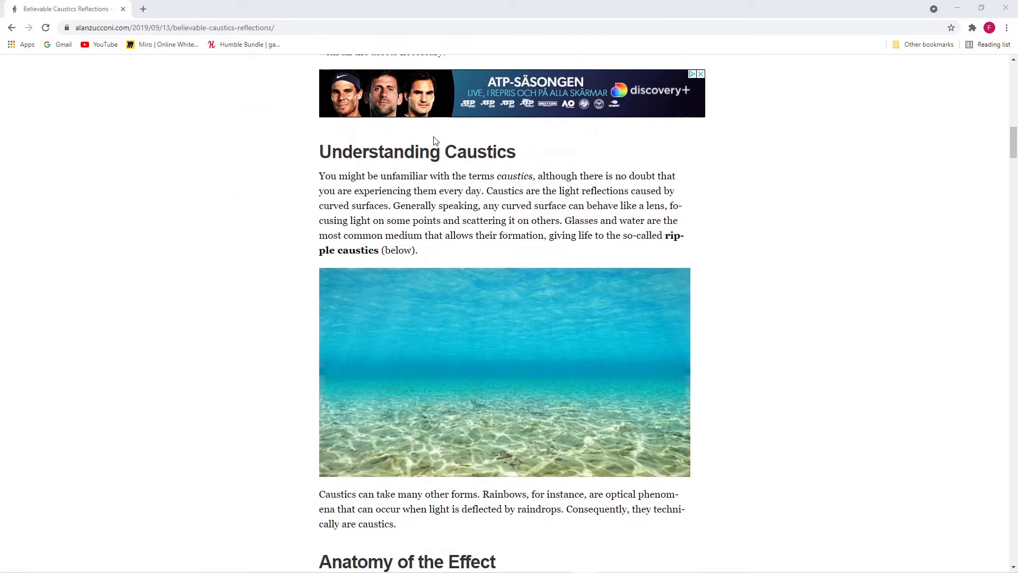
pyautogui.scroll(-19, 434, 140)
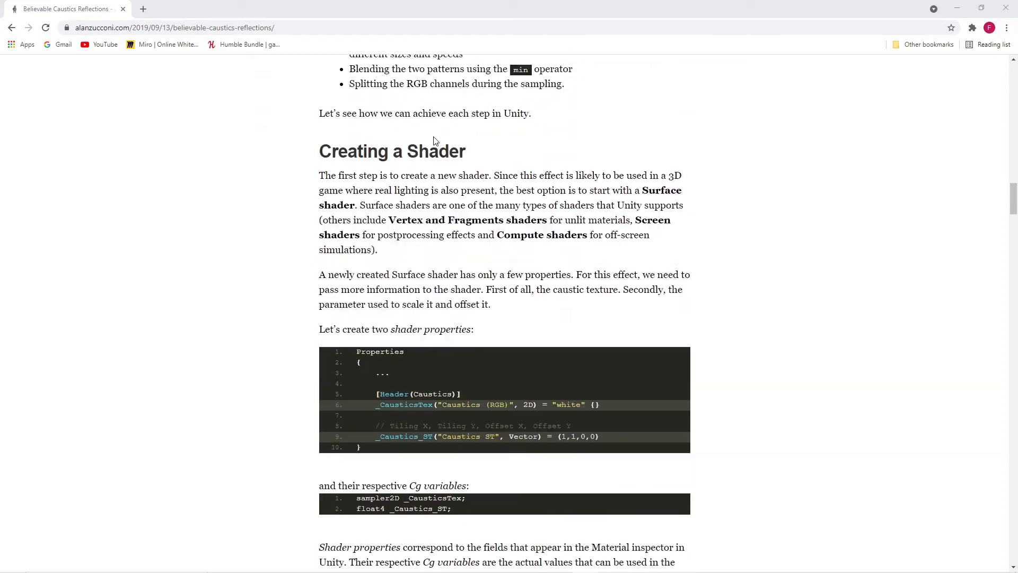
pyautogui.scroll(-9, 434, 139)
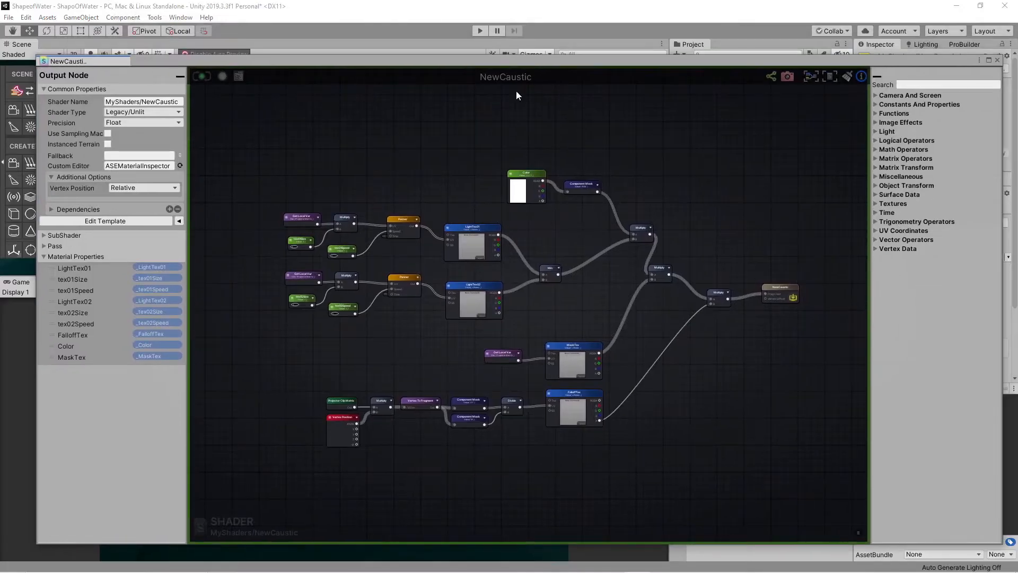
# - Examine the NewCaustic shader graph with its two panning light textures, mask texture and falloff texture
pyautogui.scroll(5, 580, 227)
pyautogui.scroll(-2, 560, 231)
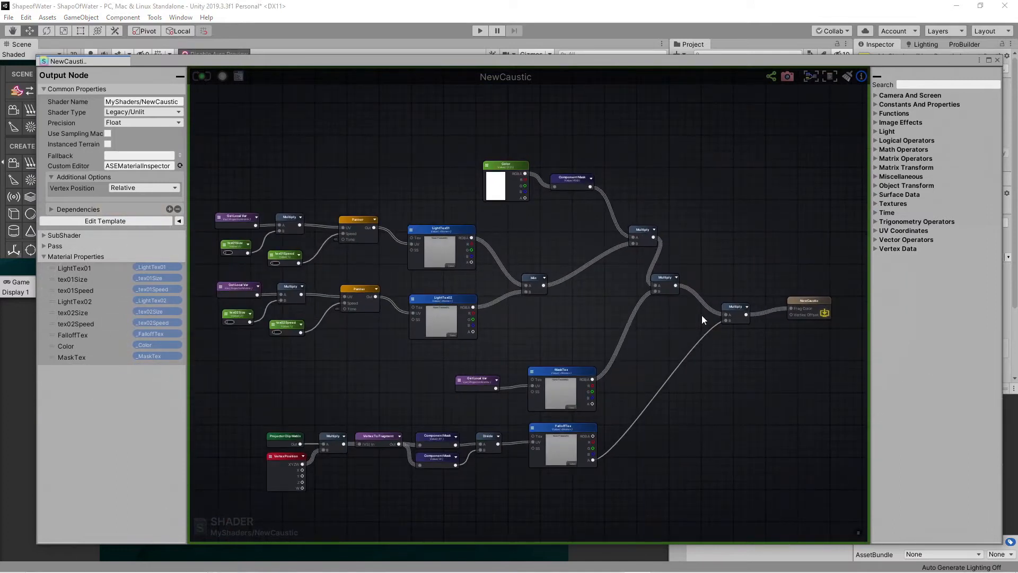
pyautogui.scroll(2, 570, 398)
pyautogui.moveTo(422, 272); pyautogui.dragTo(540, 300, button='middle')
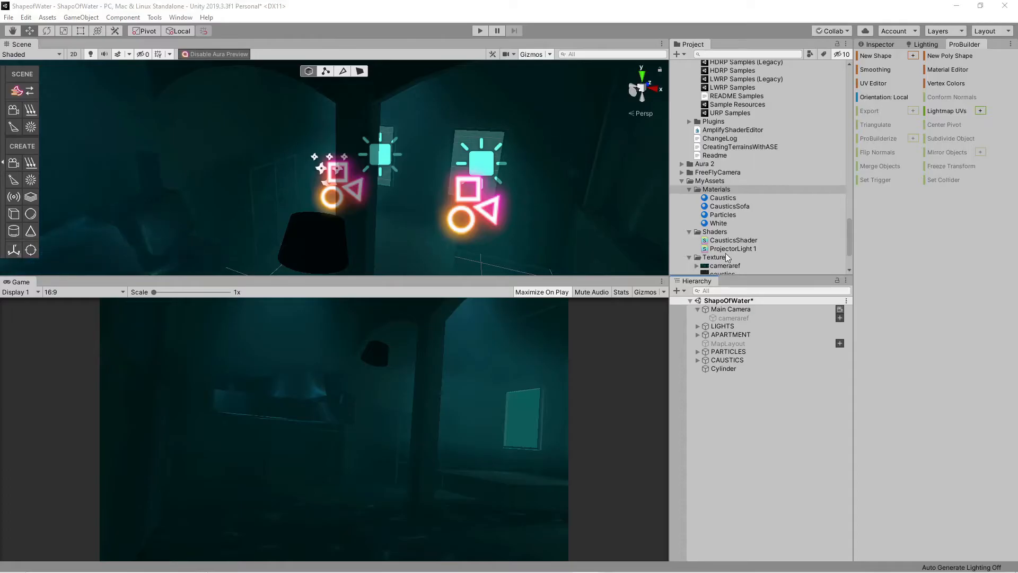
# - Create a new material named Lamp in the MyAssets Materials folder
pyautogui.click(327, 251)
pyautogui.moveTo(332, 251); pyautogui.dragTo(329, 219, button='middle')
pyautogui.click(716, 190)
pyautogui.click(678, 55)
pyautogui.click(711, 248)
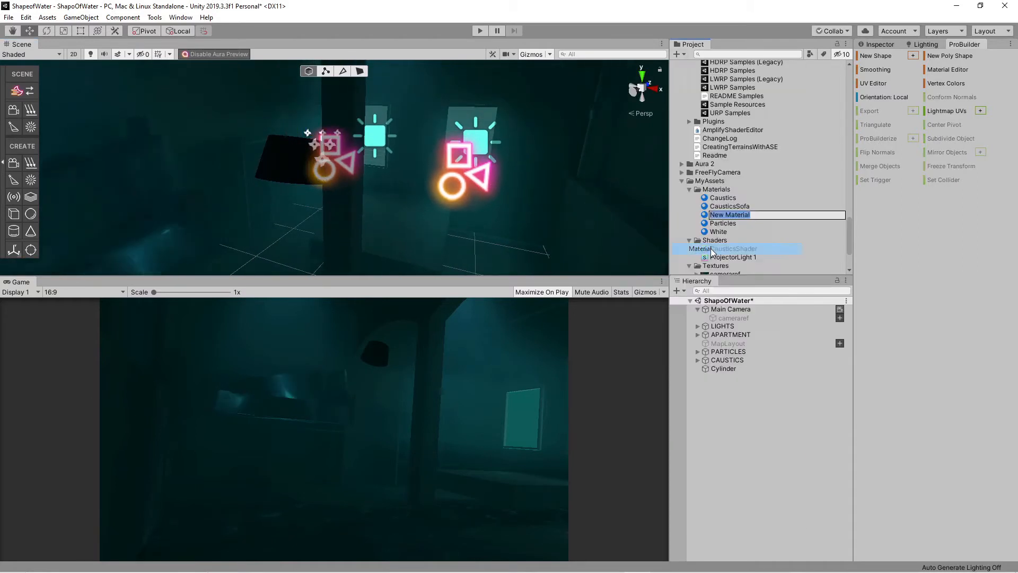
pyautogui.write('Lamp')
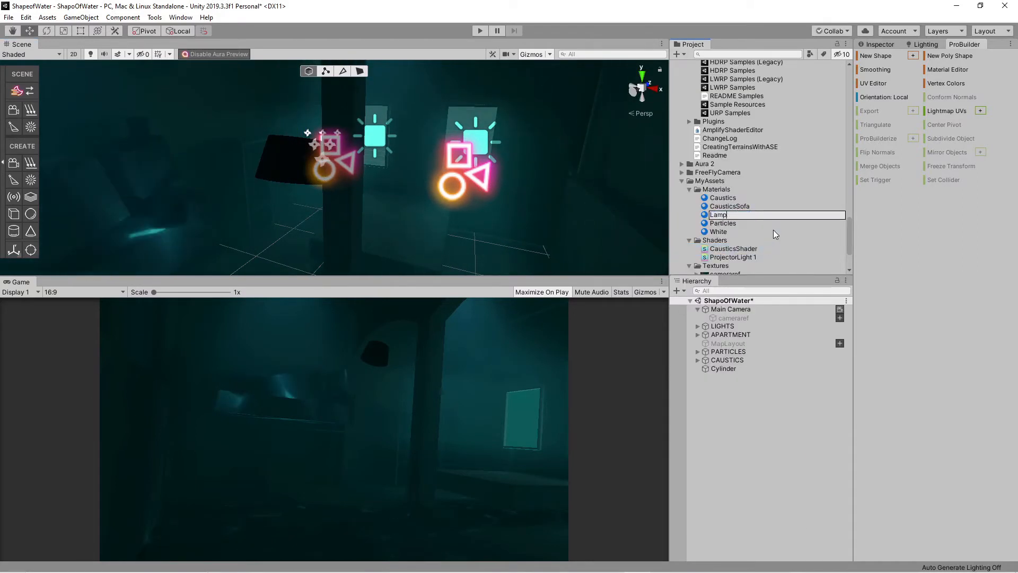
pyautogui.press('Return')
# - Apply the Lamp material to the lampshade cylinder and enable Emission with a pale yellow colour
pyautogui.click(880, 44)
pyautogui.moveTo(718, 215); pyautogui.dragTo(294, 165)
pyautogui.click(932, 197)
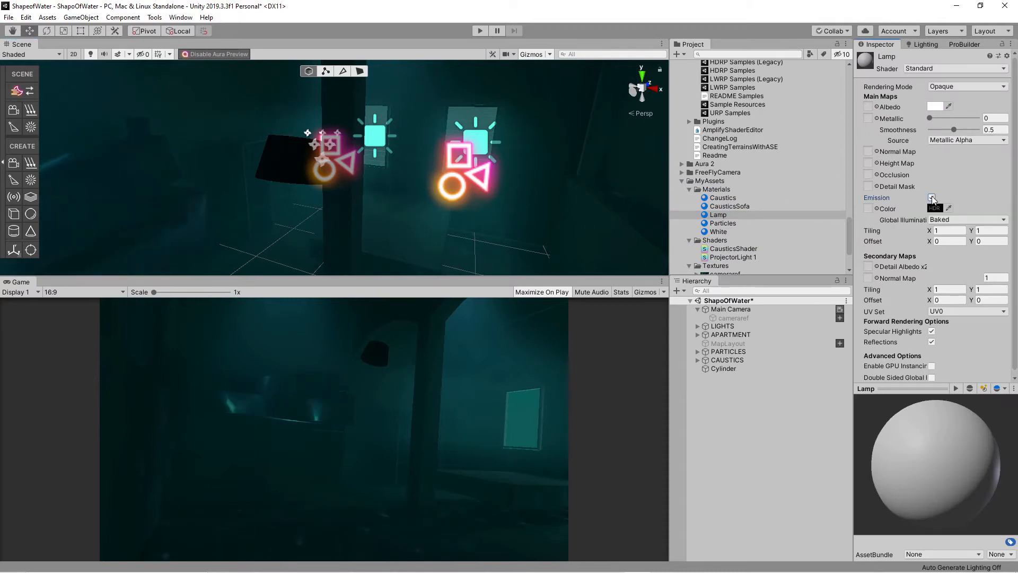
pyautogui.click(935, 207)
pyautogui.click(987, 203)
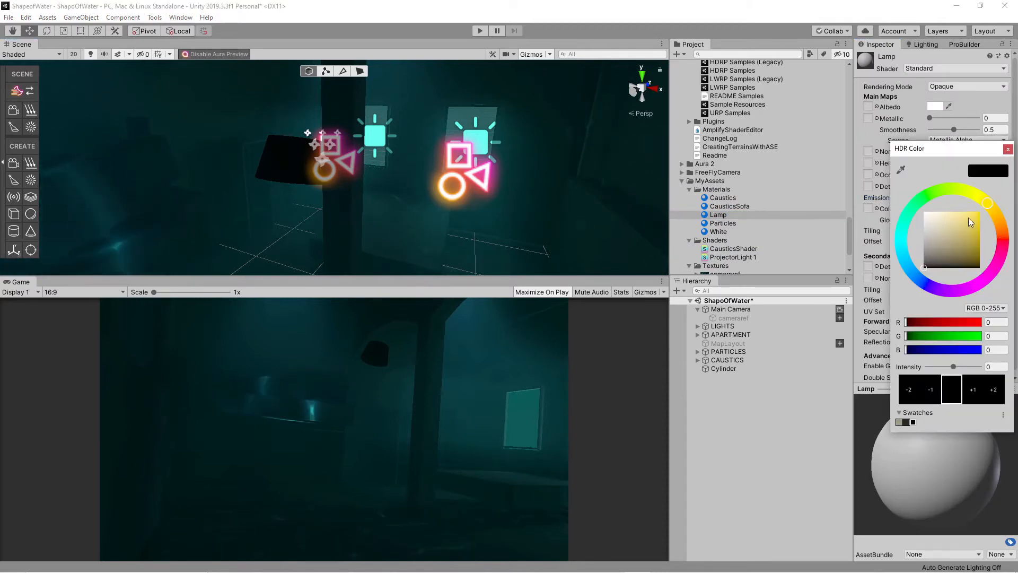
pyautogui.click(963, 215)
pyautogui.moveTo(984, 200)
pyautogui.mouseDown()
pyautogui.moveTo(956, 230)
pyautogui.moveTo(940, 225)
pyautogui.mouseUp()
# - Add a point light inside the lampshade and reduce its Range to about 0.92
pyautogui.click(289, 159)
pyautogui.click(678, 291)
pyautogui.moveTo(753, 373)
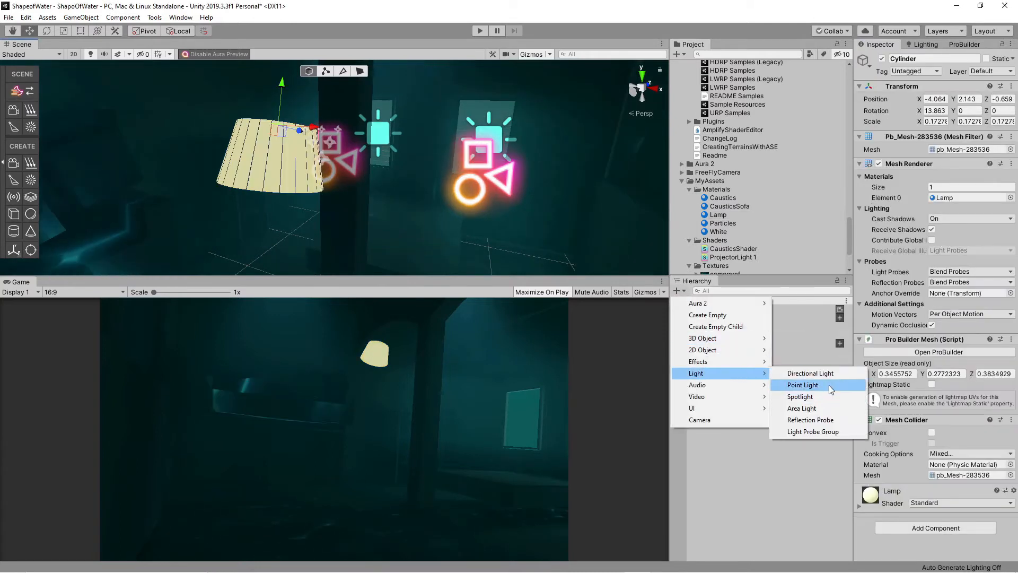
pyautogui.click(827, 387)
pyautogui.moveTo(826, 170); pyautogui.dragTo(726, 201)
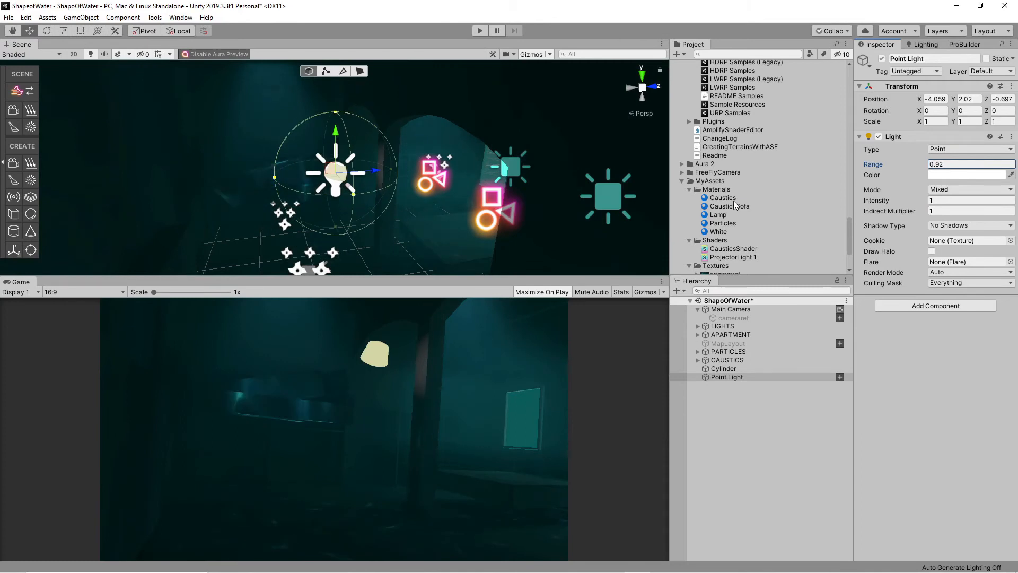
pyautogui.press('f')
# - Add an Aura Light component to the lamp's point light and set the light's colour to yellow
pyautogui.click(840, 377)
pyautogui.click(960, 175)
pyautogui.click(985, 200)
pyautogui.click(949, 215)
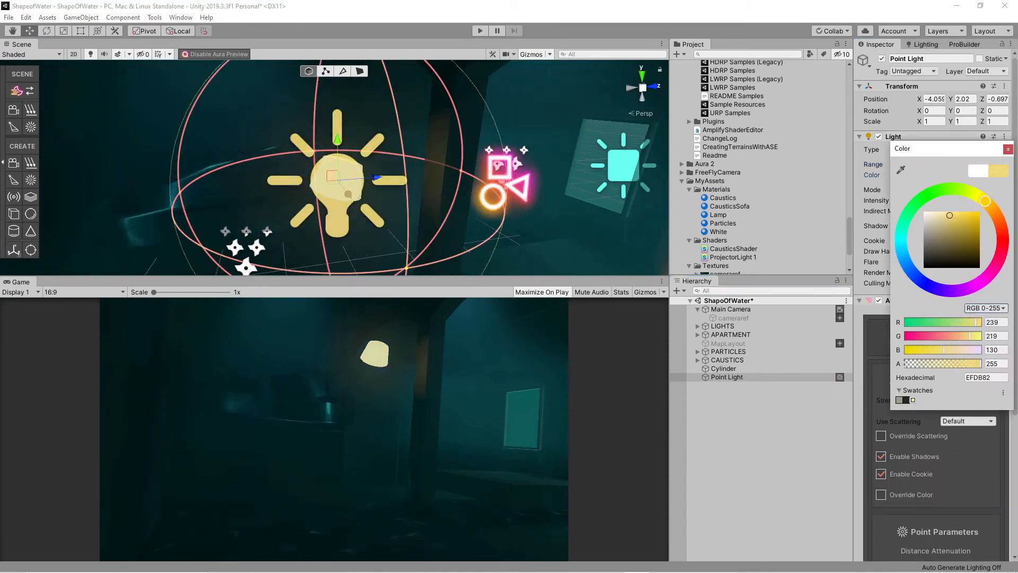
pyautogui.click(982, 198)
pyautogui.click(1008, 149)
# - Adjust the lamp light's Intensity and Aura Strength, then preview the glow in Play mode
pyautogui.moveTo(878, 201); pyautogui.dragTo(878, 169)
pyautogui.moveTo(876, 201); pyautogui.dragTo(879, 202)
pyautogui.moveTo(890, 400); pyautogui.dragTo(933, 401)
pyautogui.scroll(-8, 922, 398)
pyautogui.moveTo(946, 374); pyautogui.dragTo(936, 373)
pyautogui.moveTo(891, 388); pyautogui.dragTo(893, 393)
pyautogui.scroll(8, 912, 339)
pyautogui.click(480, 31)
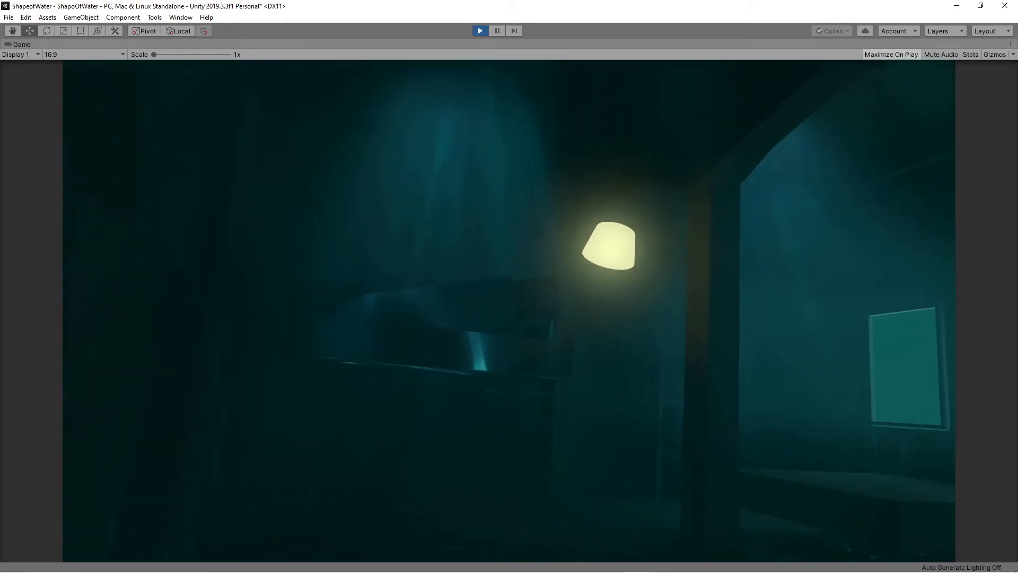
pyautogui.hotkey('ctrl', 'p')
# - Set the colour of the separate point light in the LIGHTS group to white (FFFFFF)
pyautogui.click(952, 175)
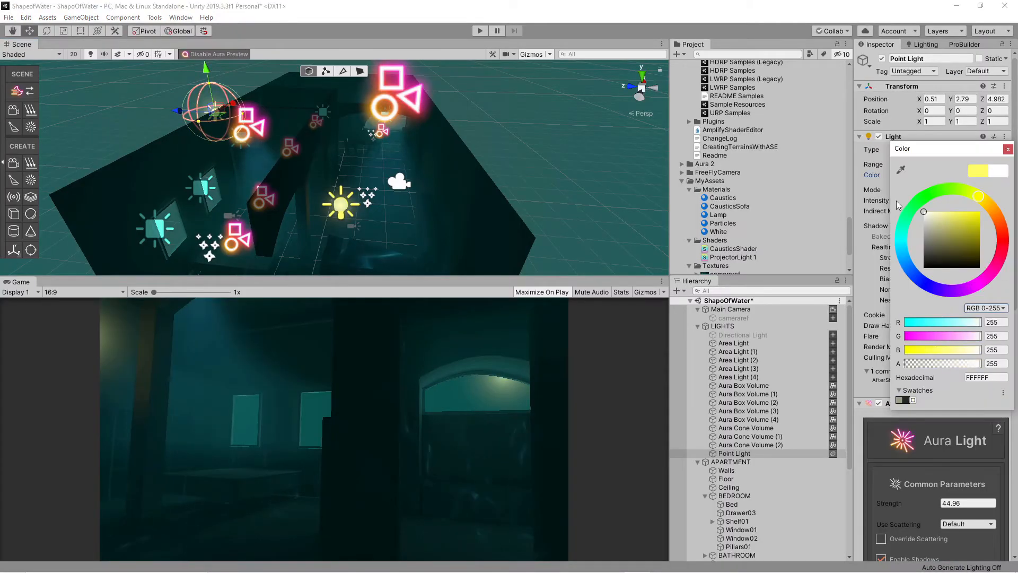
pyautogui.click(1008, 148)
pyautogui.scroll(-5, 905, 469)
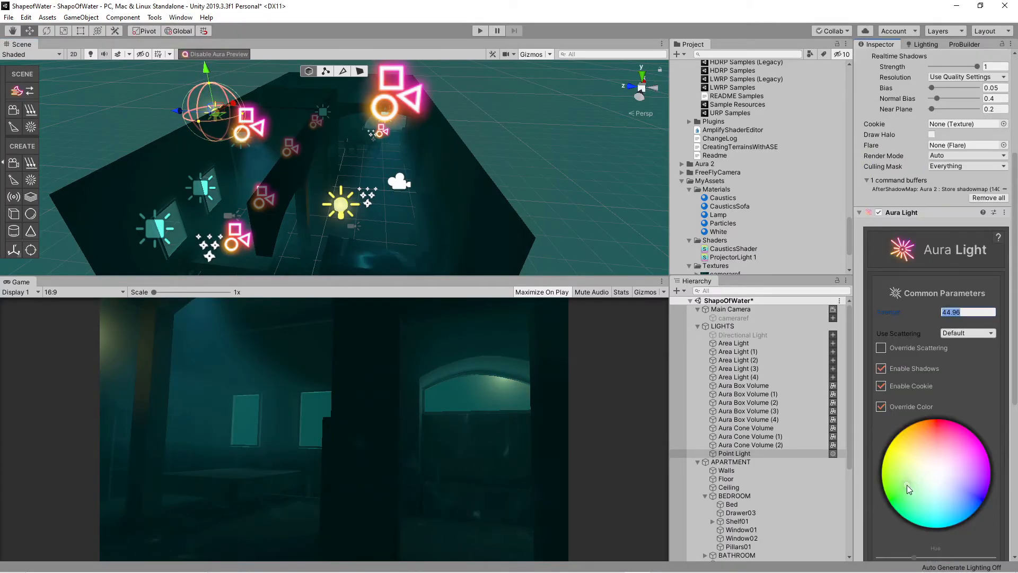
# - Duplicate that point light, set the copy's Aura Strength to 28.1 and preview the scene in Play mode
pyautogui.hotkey('ctrl', 'd')
pyautogui.scroll(-3, 247, 155)
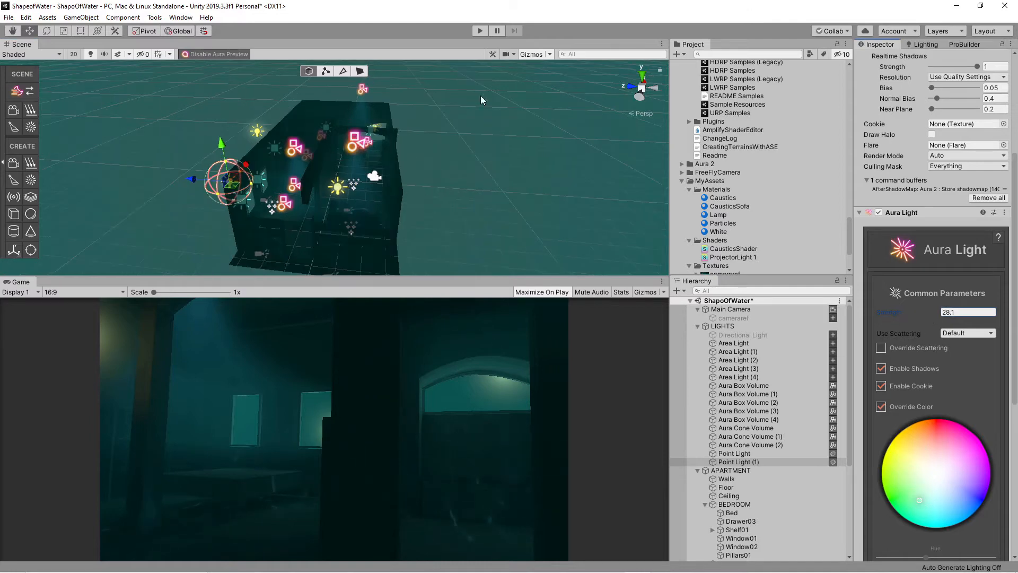
pyautogui.click(480, 31)
pyautogui.press('w')
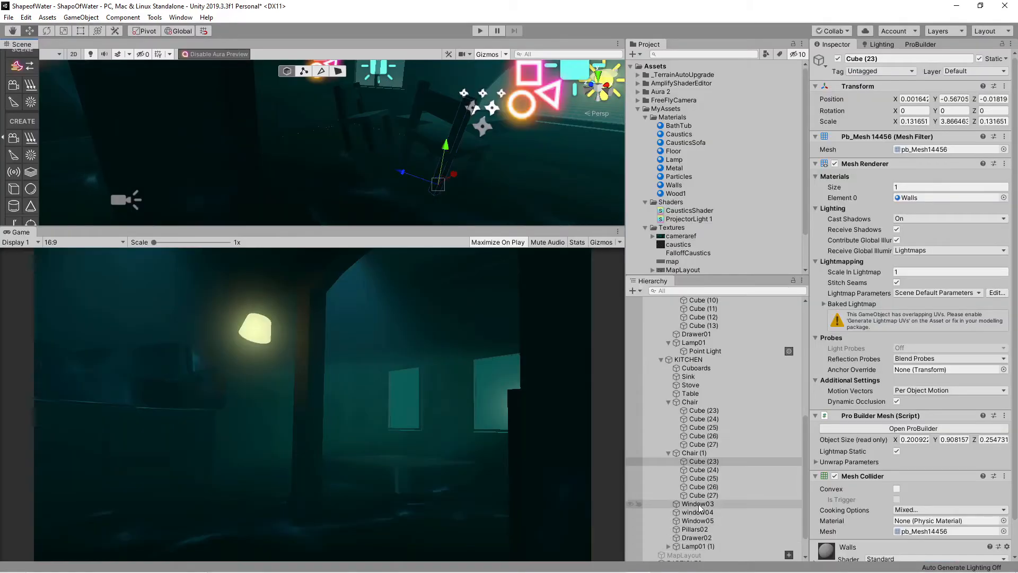
# - Extend the hierarchy selection over several neighbouring objects in the KITCHEN group
pyautogui.hotkey('shift', 'Up')
pyautogui.hotkey('shift', 'Up')
pyautogui.hotkey('shift', 'Up')
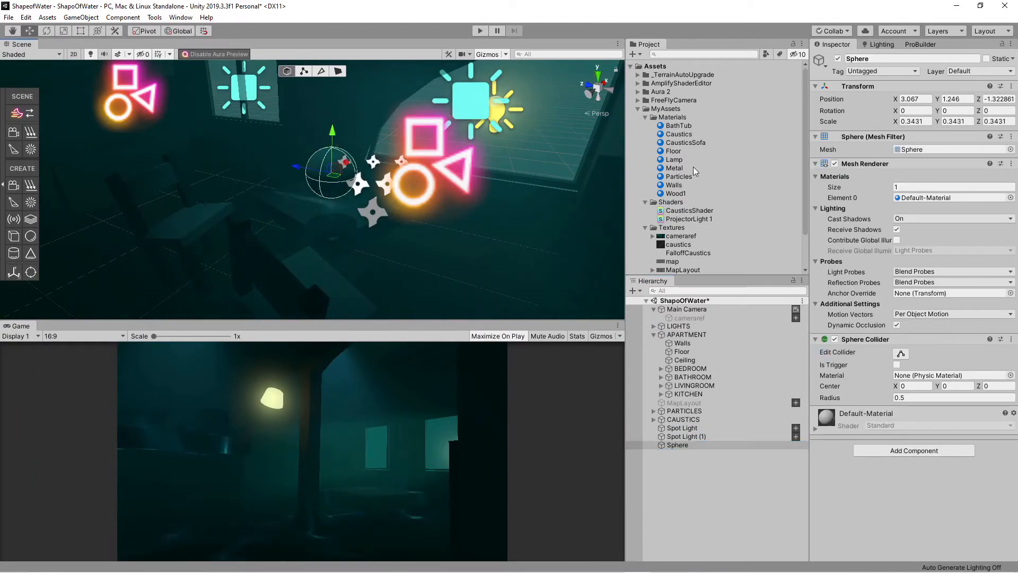
# - Apply the Metal material to the test sphere and set the material's Smoothness to 0.658
pyautogui.moveTo(680, 168); pyautogui.dragTo(334, 178)
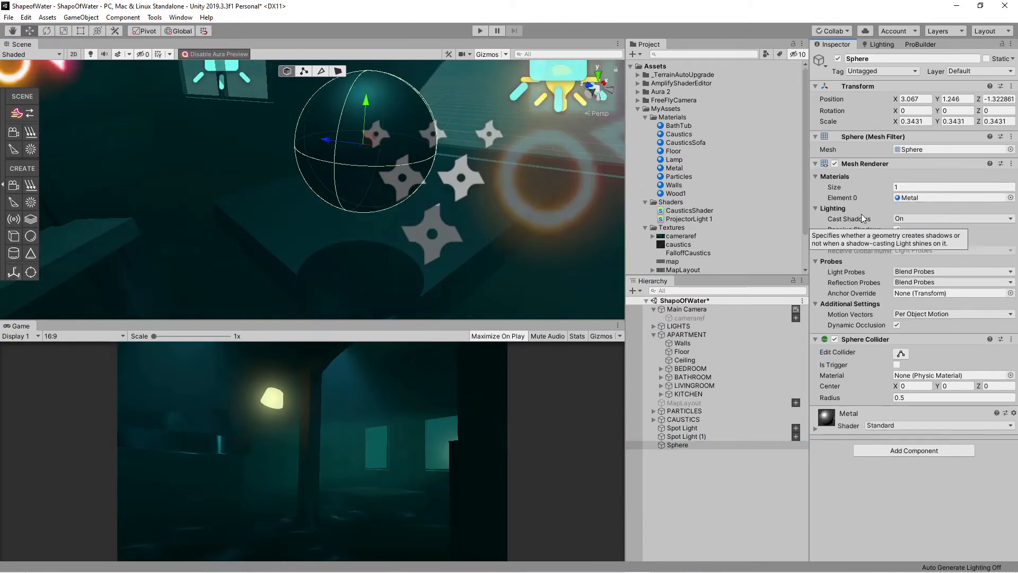
pyautogui.click(676, 168)
pyautogui.moveTo(932, 129); pyautogui.dragTo(953, 130)
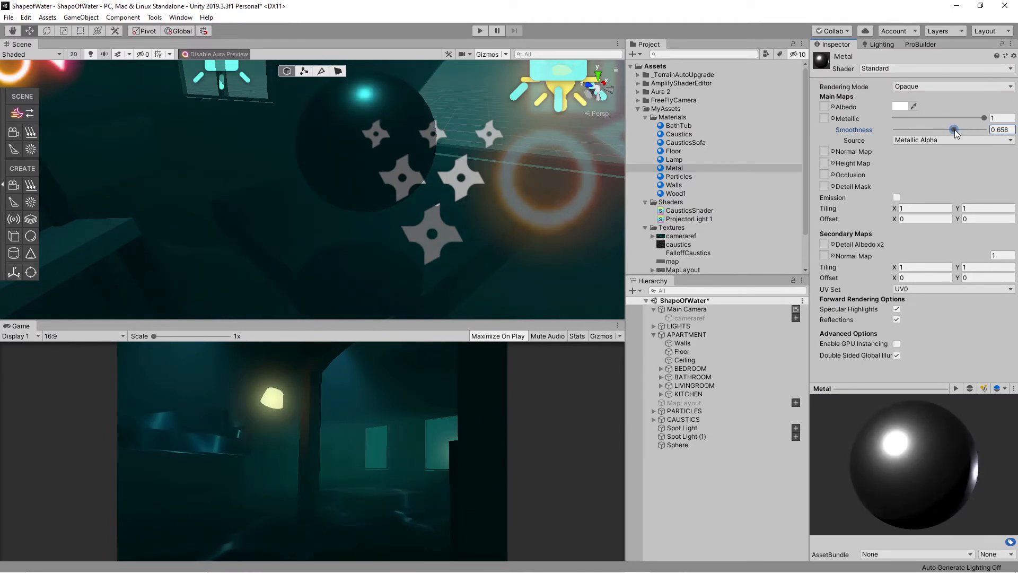
pyautogui.scroll(-6, 365, 196)
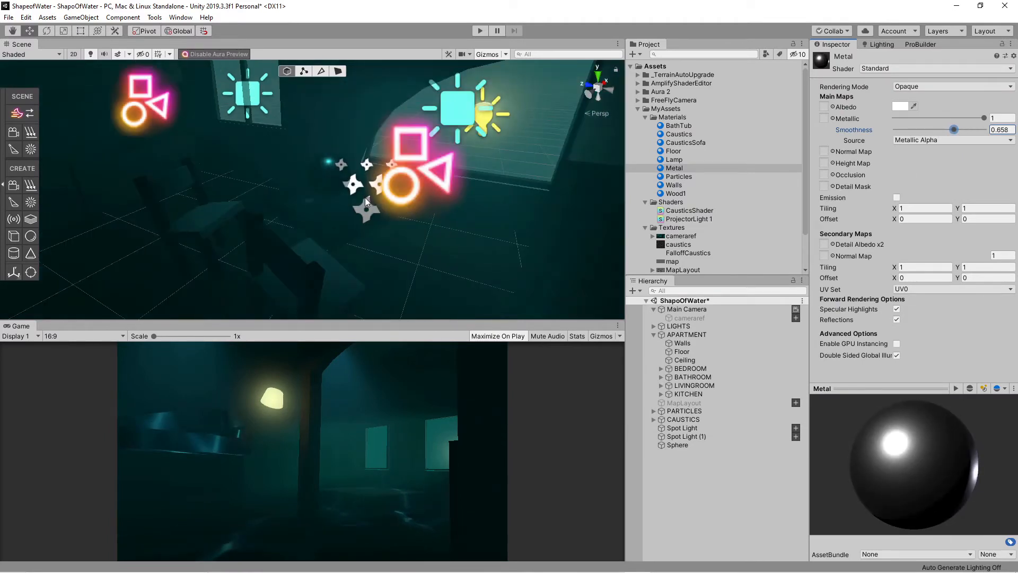
pyautogui.scroll(5, 356, 221)
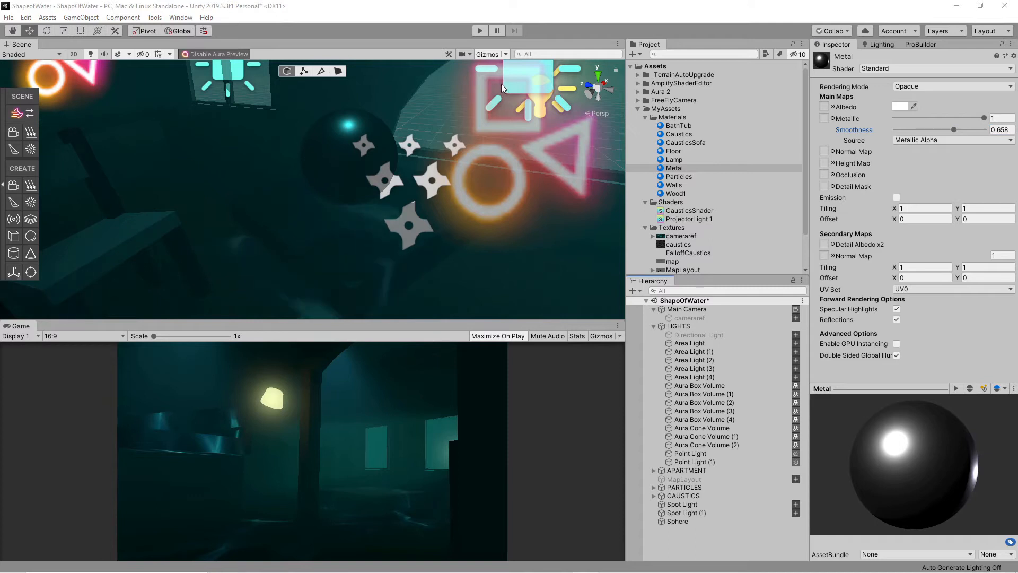
# - Add a reflection probe with bounds enclosing the room, about 8.35 by 3.77 by 9.84 in Box Size
pyautogui.click(81, 17)
pyautogui.moveTo(91, 98)
pyautogui.click(255, 209)
pyautogui.press('f')
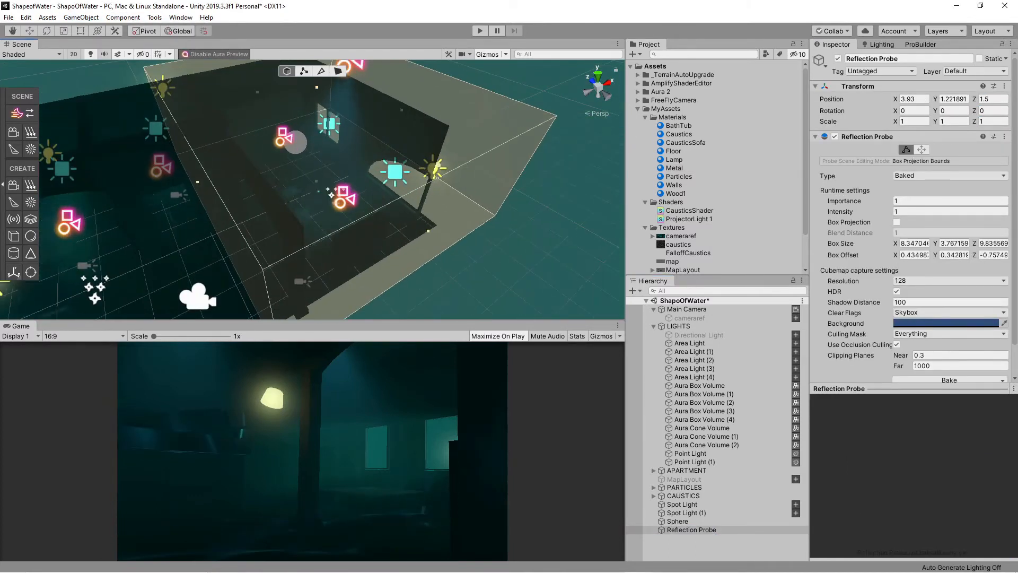
# - Bake the reflection probe and inspect the reflections around the metal sphere
pyautogui.scroll(-2, 885, 161)
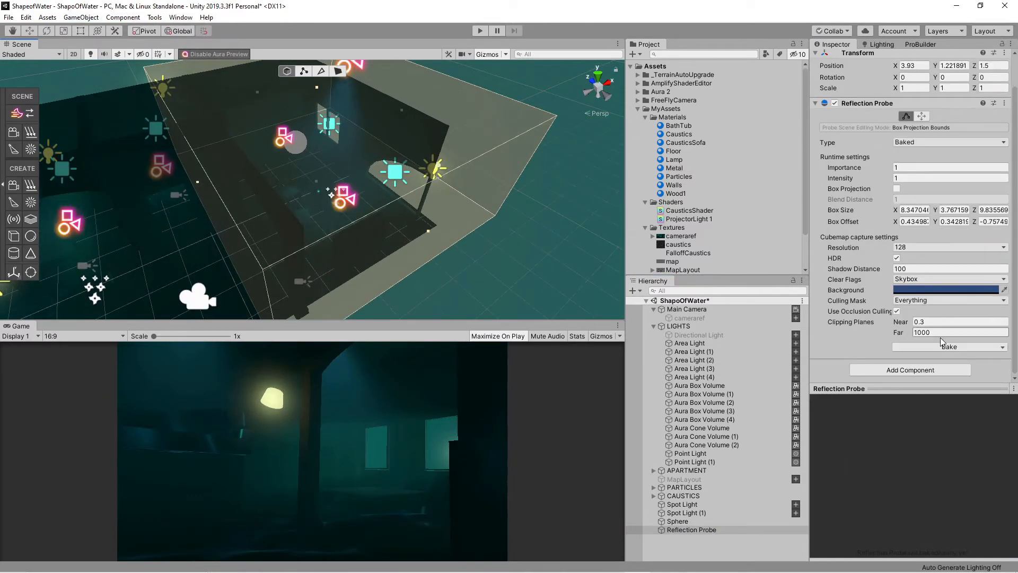
pyautogui.click(942, 345)
pyautogui.keyDown('alt'); pyautogui.moveTo(297, 182); pyautogui.dragTo(389, 182); pyautogui.keyUp('alt')
pyautogui.scroll(5, 386, 170)
pyautogui.scroll(-5, 377, 199)
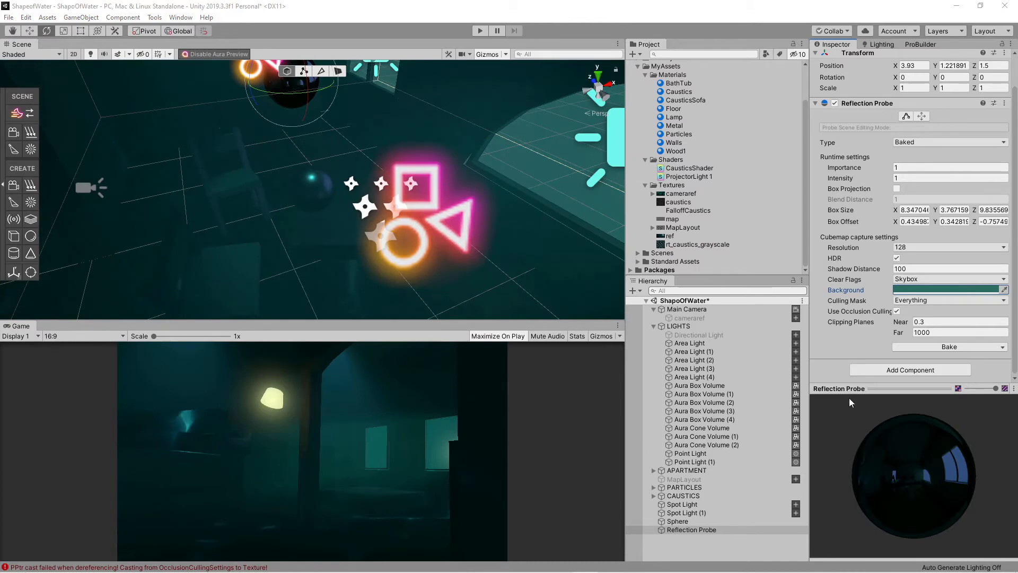
# - Change the reflection probe's Background to a lighter teal and duplicate the probe enclosing the neighbouring room
pyautogui.click(911, 289)
pyautogui.click(855, 211)
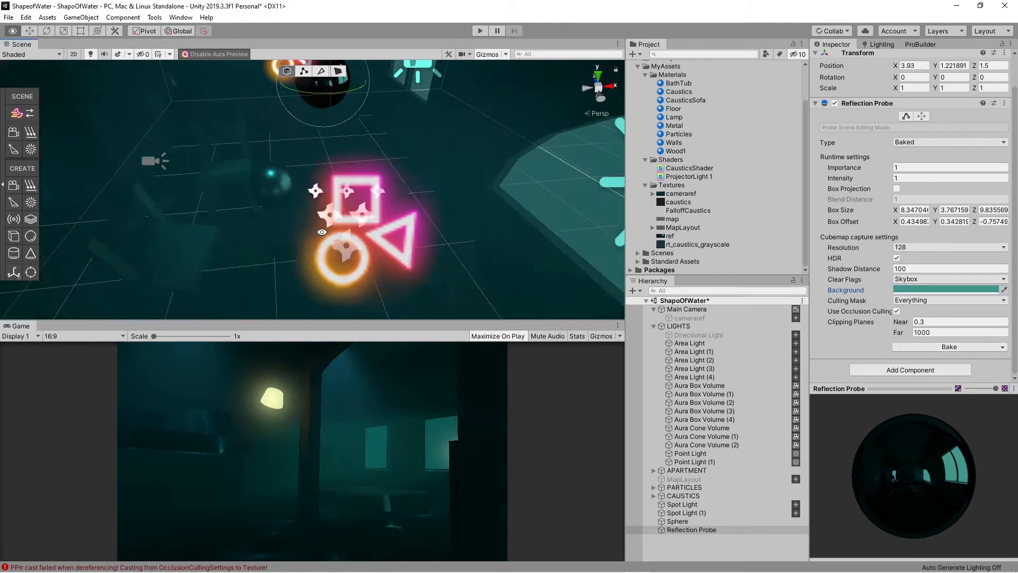
pyautogui.press('f')
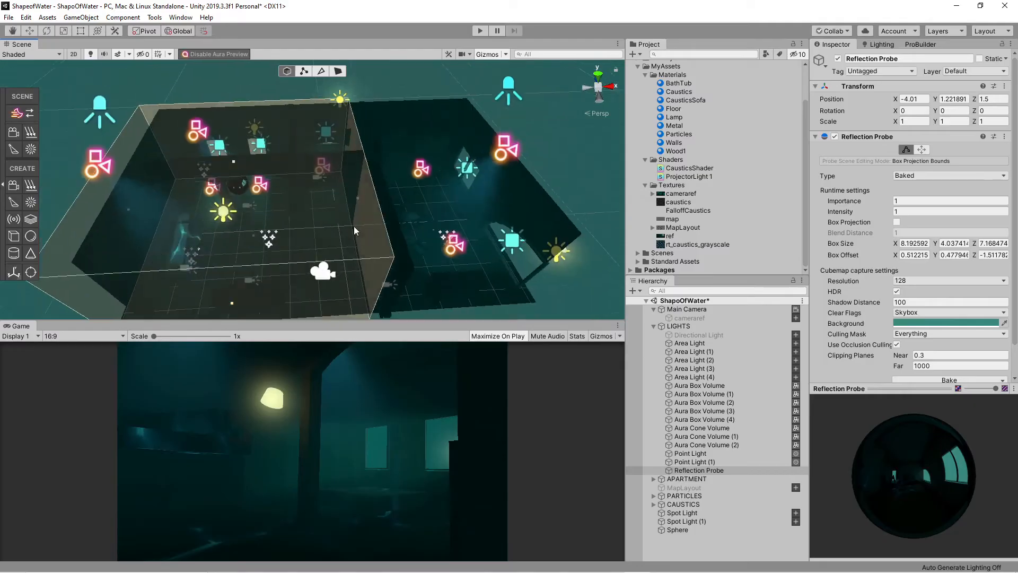
pyautogui.hotkey('ctrl', 'd')
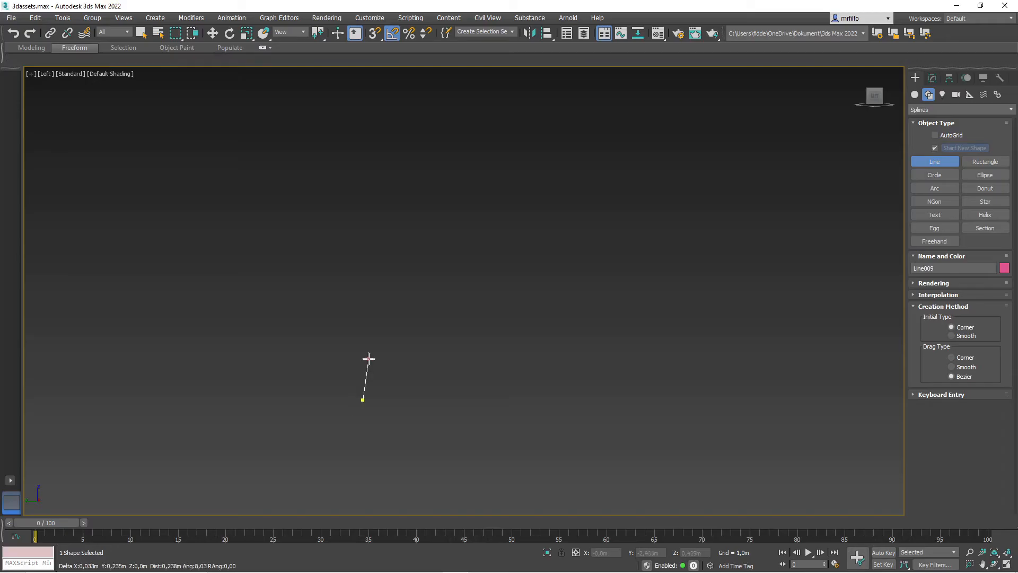
# - Switch to 3ds Max and draw an open, four-sided-looking leg profile for the chair as a Line spline in the left view
pyautogui.click(398, 288)
pyautogui.click(482, 280)
pyautogui.click(489, 401)
pyautogui.rightClick(488, 402)
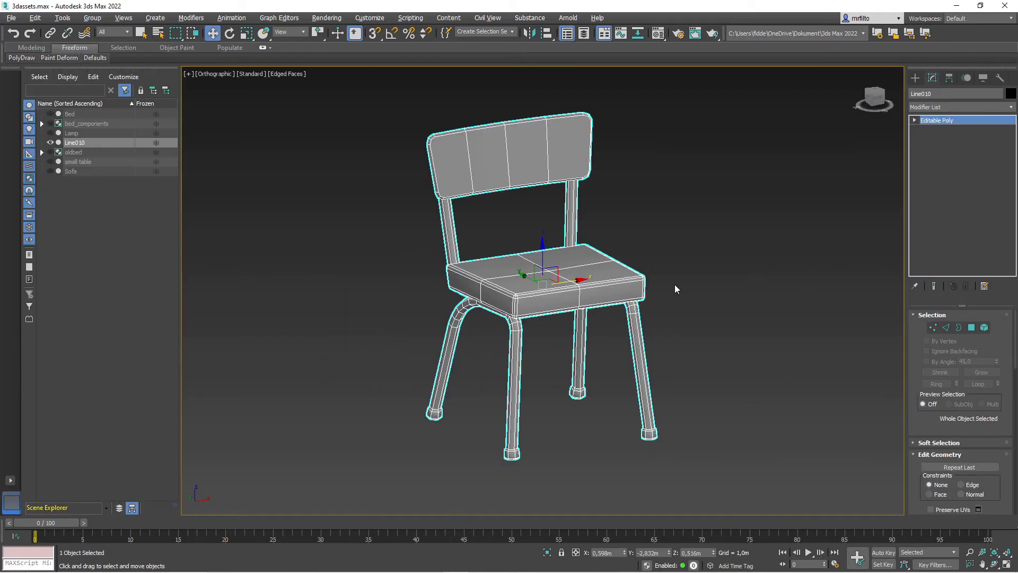
pyautogui.keyDown('alt'); pyautogui.moveTo(675, 288); pyautogui.dragTo(623, 269, button='middle'); pyautogui.keyUp('alt')
pyautogui.scroll(-3, 626, 268)
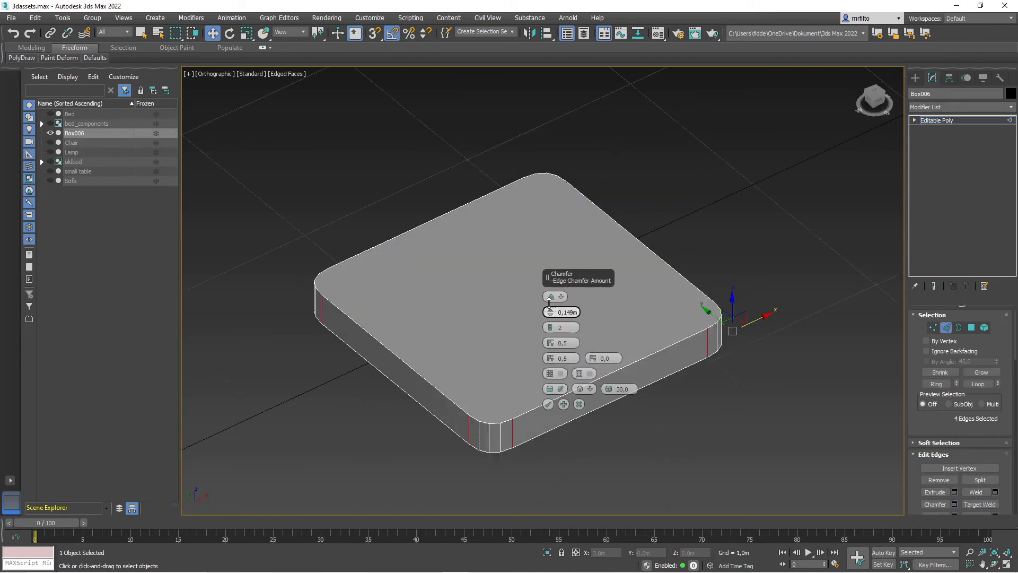
# - Finish chamfering the tabletop's four corner edges and connect its vertical side edges with 2 segments and Pinch 62
pyautogui.click(557, 377)
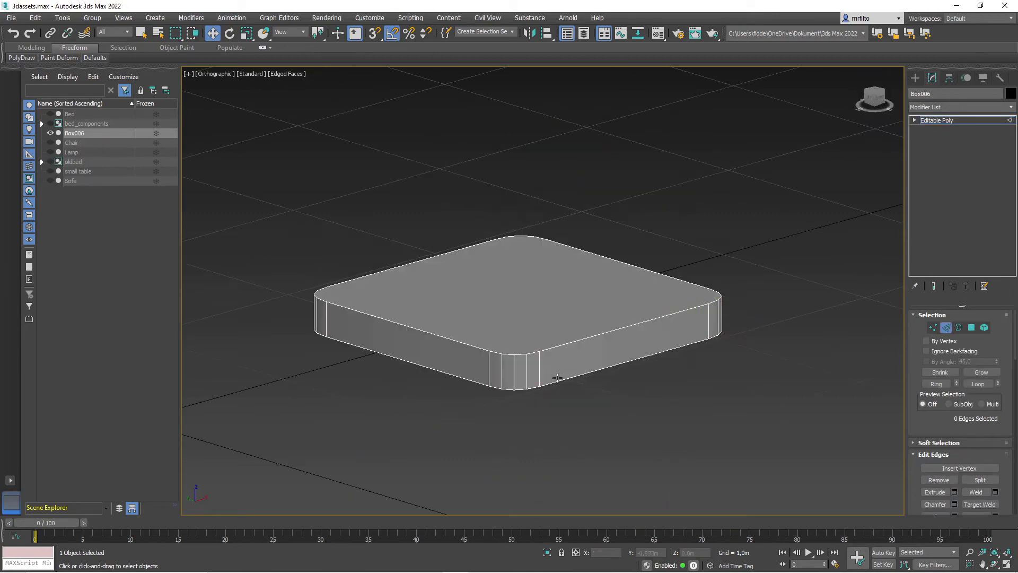
pyautogui.scroll(2, 557, 377)
pyautogui.press('4')
pyautogui.click(936, 384)
pyautogui.click(995, 470)
pyautogui.moveTo(548, 312); pyautogui.dragTo(551, 177)
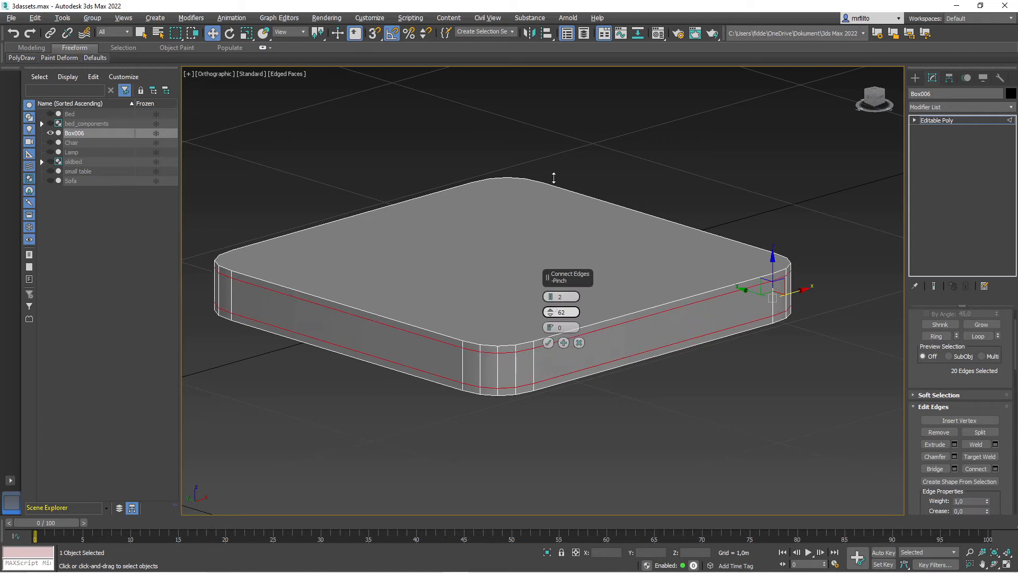
pyautogui.click(547, 342)
# - Select the middle band of polygons running around the tabletop's side
pyautogui.press('4')
pyautogui.click(546, 352)
pyautogui.keyDown('shift'); pyautogui.click(525, 368); pyautogui.keyUp('shift')
pyautogui.click(961, 108)
pyautogui.moveTo(1009, 376); pyautogui.dragTo(1010, 393)
pyautogui.click(933, 153)
pyautogui.moveTo(1006, 326); pyautogui.dragTo(1006, 329)
pyautogui.rightClick(1006, 327)
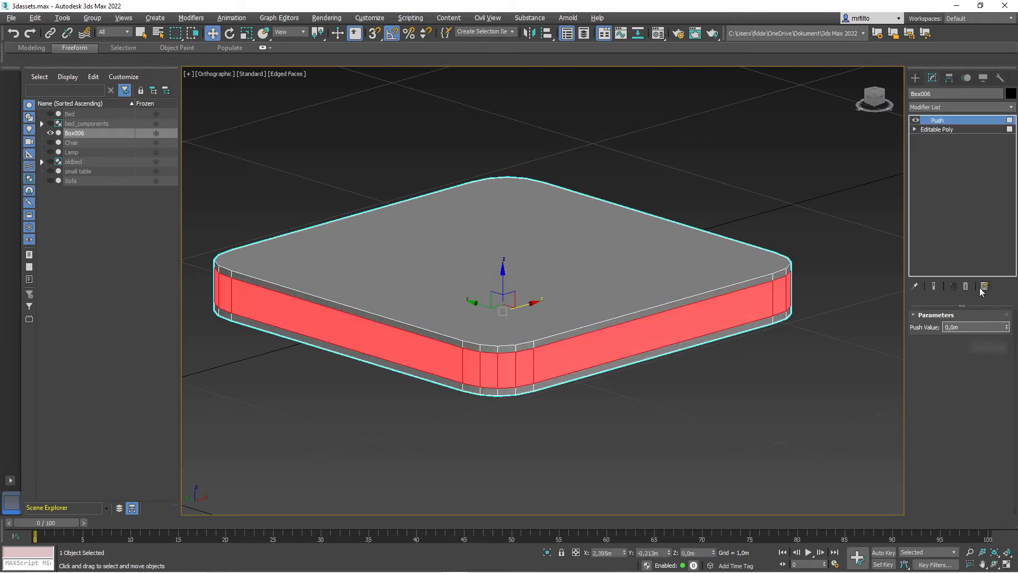
pyautogui.click(965, 286)
# - Extrude the selected band of side polygons around the tabletop
pyautogui.click(954, 448)
pyautogui.click(558, 297)
pyautogui.moveTo(550, 312); pyautogui.dragTo(591, 42)
pyautogui.click(548, 343)
# - Select the tabletop's rim polygons, convert the selection to edges and chamfer them
pyautogui.scroll(3, 583, 350)
pyautogui.press('2')
pyautogui.press('4')
pyautogui.click(631, 318)
pyautogui.press('2')
pyautogui.press('4')
pyautogui.keyDown('alt'); pyautogui.moveTo(620, 340); pyautogui.dragTo(613, 274, button='middle'); pyautogui.keyUp('alt')
pyautogui.keyDown('ctrl'); pyautogui.click(612, 275); pyautogui.keyUp('ctrl')
pyautogui.keyDown('ctrl'); pyautogui.click(946, 327); pyautogui.keyUp('ctrl')
pyautogui.keyDown('alt'); pyautogui.moveTo(816, 318); pyautogui.dragTo(758, 451, button='middle'); pyautogui.keyUp('alt')
pyautogui.scroll(-3, 758, 450)
pyautogui.click(954, 504)
pyautogui.moveTo(550, 312); pyautogui.dragTo(551, 339)
pyautogui.scroll(5, 538, 350)
pyautogui.scroll(-3, 551, 331)
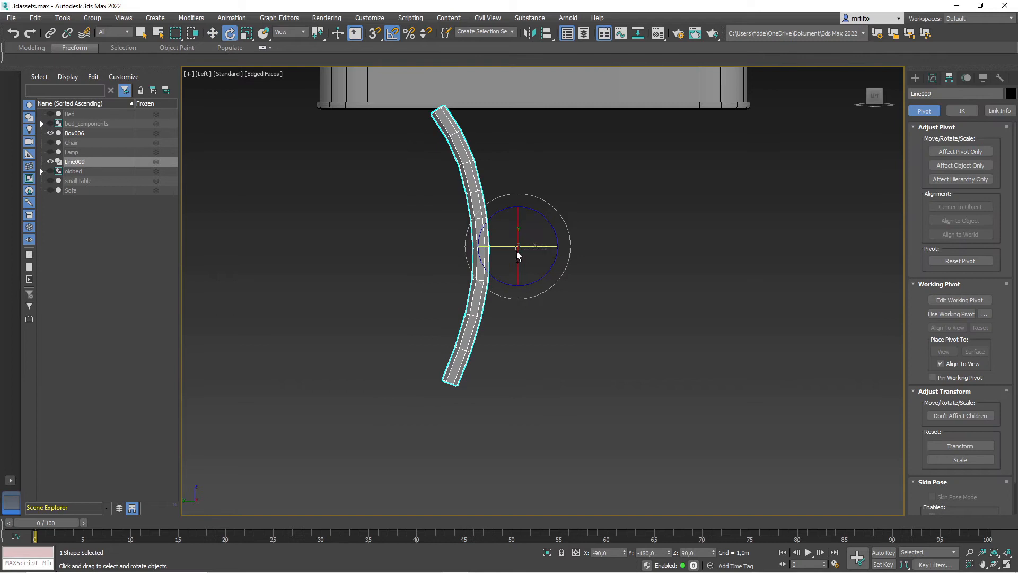
# - Rotate the curved table leg around its central pivot to make 3 copies
pyautogui.keyDown('shift'); pyautogui.moveTo(518, 256); pyautogui.dragTo(514, 297); pyautogui.keyUp('shift')
pyautogui.write('3')
pyautogui.click(513, 336)
pyautogui.keyDown('alt'); pyautogui.moveTo(513, 337); pyautogui.dragTo(524, 249, button='middle'); pyautogui.keyUp('alt')
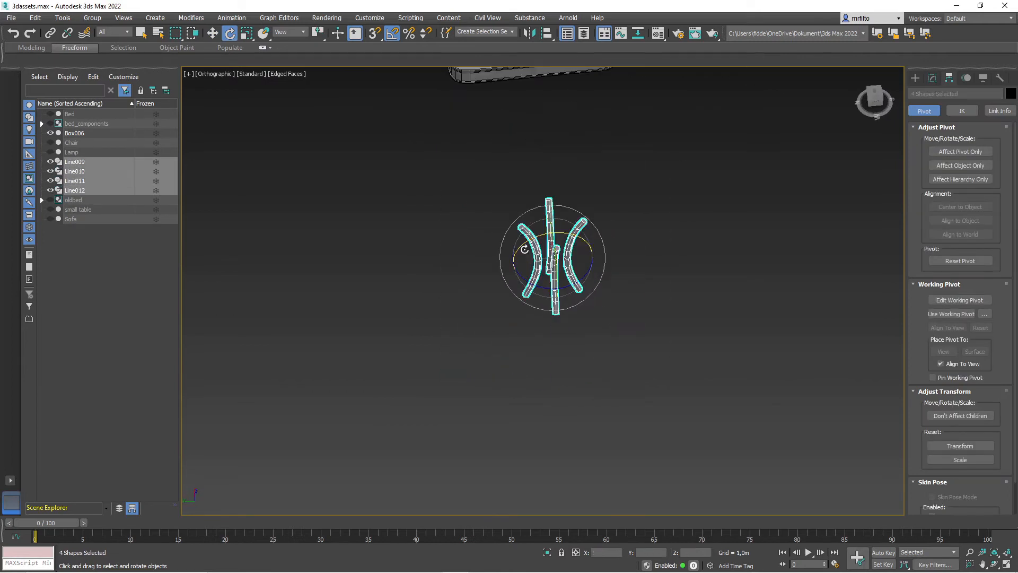
# - Position the four curved legs upright beneath the tabletop
pyautogui.press('w')
pyautogui.moveTo(427, 318); pyautogui.dragTo(424, 227)
pyautogui.scroll(3, 424, 228)
pyautogui.moveTo(424, 227)
pyautogui.keyDown('alt'); pyautogui.mouseDown(button='middle')
pyautogui.moveTo(518, 189)
pyautogui.moveTo(448, 286)
pyautogui.moveTo(469, 301)
pyautogui.moveTo(424, 228)
pyautogui.mouseUp(button='middle'); pyautogui.keyUp('alt')
pyautogui.click(469, 301)
pyautogui.click(461, 298)
pyautogui.click(404, 272)
pyautogui.click(932, 77)
pyautogui.scroll(3, 424, 276)
pyautogui.click(341, 261)
pyautogui.keyDown('alt'); pyautogui.moveTo(341, 261); pyautogui.dragTo(391, 332, button='middle'); pyautogui.keyUp('alt')
pyautogui.press('l')
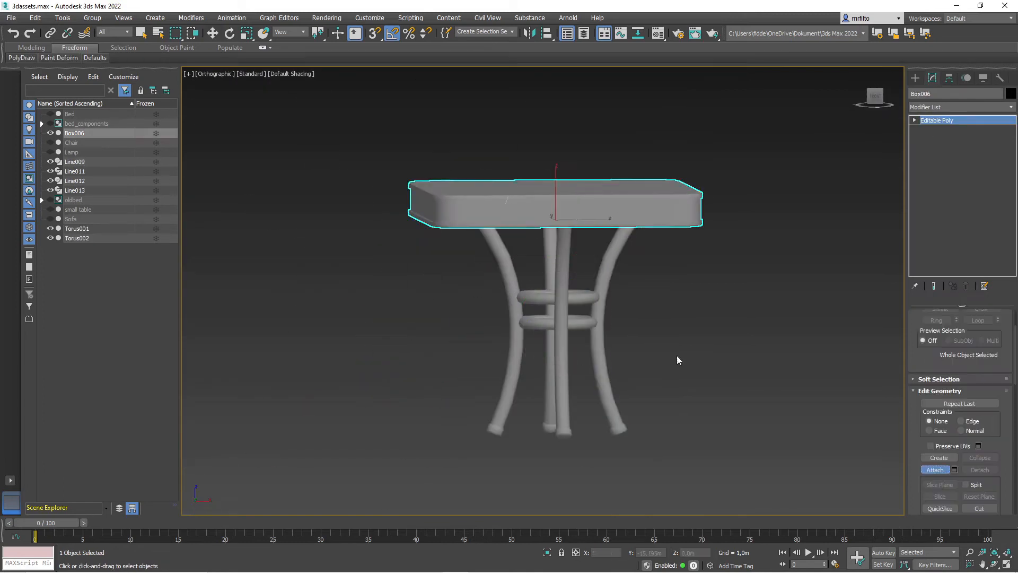
# - Attach the curved legs and both ring braces to the tabletop mesh
pyautogui.click(618, 375)
pyautogui.click(580, 296)
pyautogui.click(581, 324)
pyautogui.click(557, 375)
pyautogui.click(937, 471)
pyautogui.keyDown('alt'); pyautogui.moveTo(663, 297); pyautogui.dragTo(726, 360, button='middle'); pyautogui.keyUp('alt')
pyautogui.click(1000, 79)
pyautogui.click(932, 78)
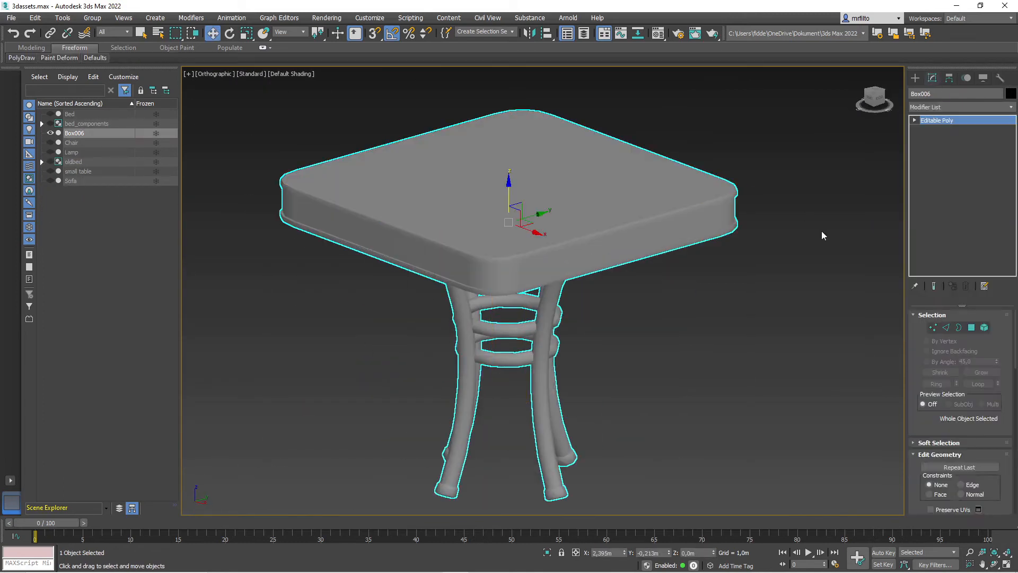
# - Switch the finished table to pivot-only adjustment
pyautogui.scroll(-2, 822, 235)
pyautogui.scroll(5, 618, 209)
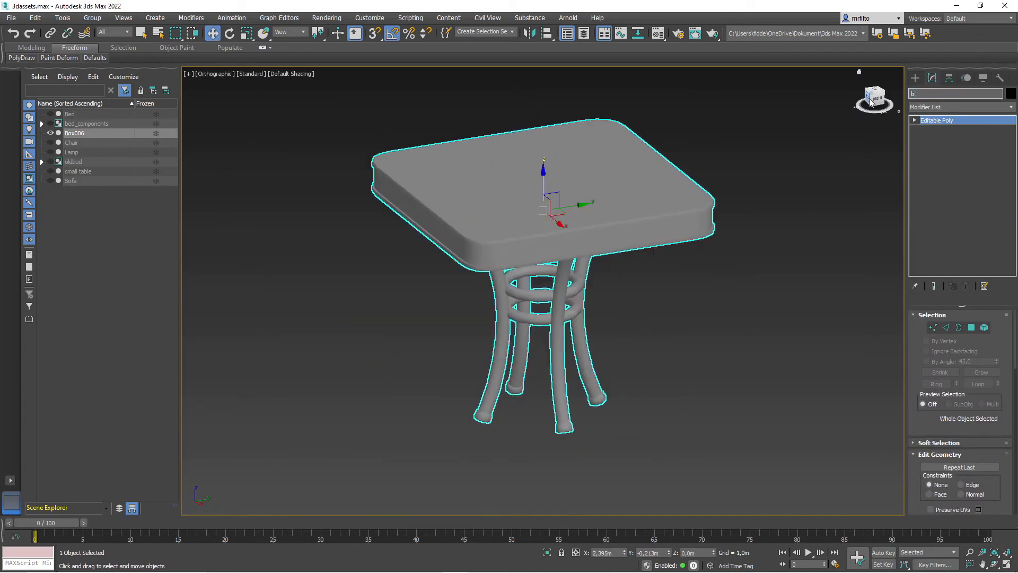
pyautogui.click(949, 78)
pyautogui.click(959, 152)
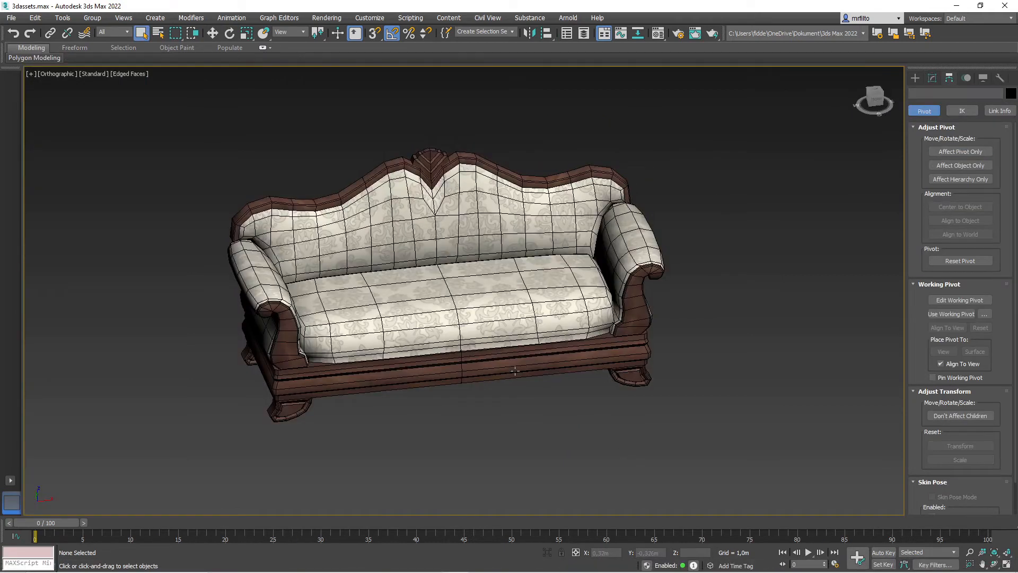
pyautogui.click(489, 346)
pyautogui.keyDown('alt'); pyautogui.moveTo(502, 387); pyautogui.dragTo(517, 396, button='middle'); pyautogui.keyUp('alt')
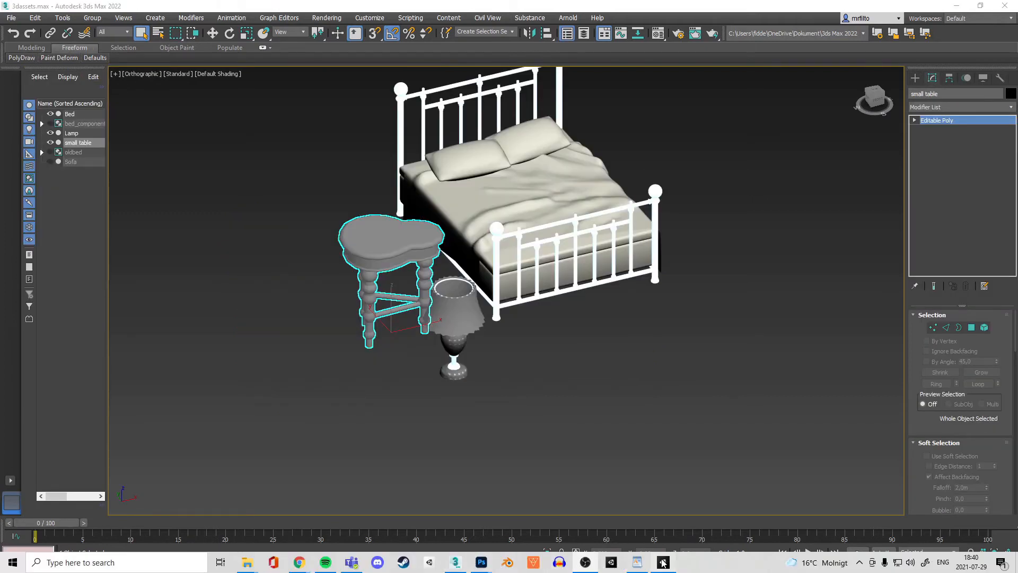
# - Export the selected bed as FBX over the existing Bed file in the Unity project's Meshes folder
pyautogui.click(11, 17)
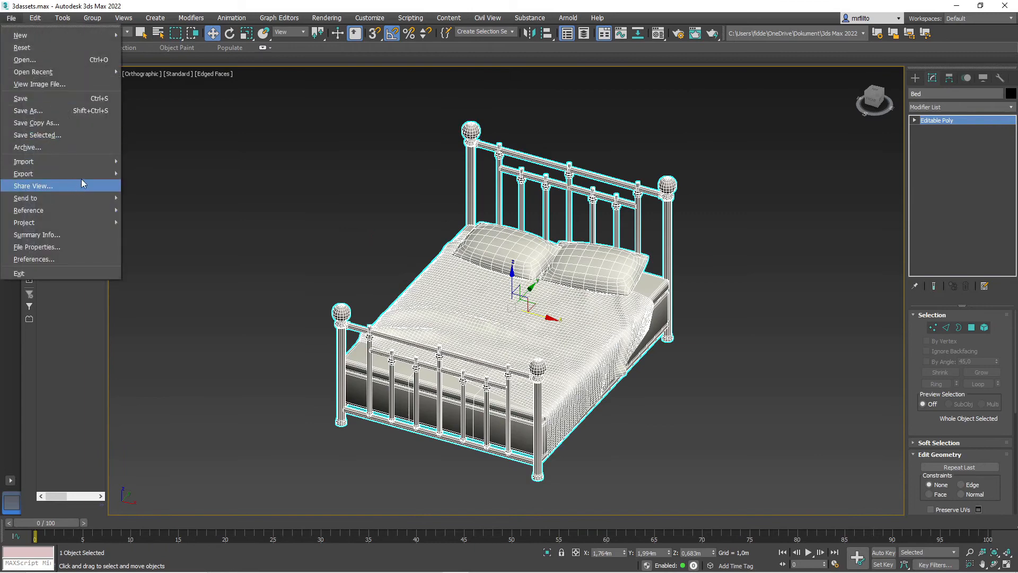
pyautogui.moveTo(85, 185)
pyautogui.click(207, 189)
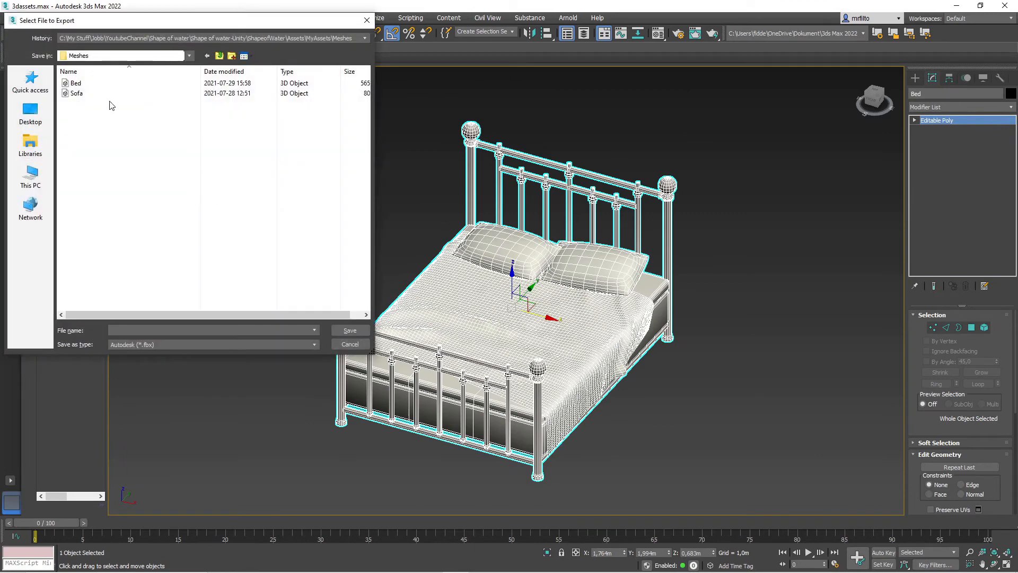
pyautogui.doubleClick(75, 82)
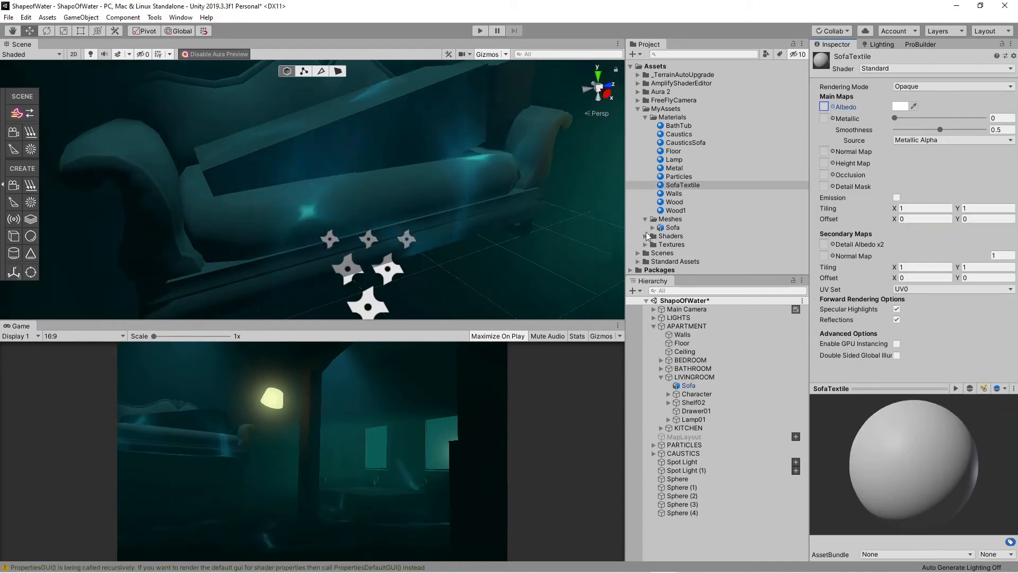
# - Switch to Unity, assign a project texture to the SofaTextile material's Albedo map and raise its Smoothness
pyautogui.click(646, 244)
pyautogui.scroll(-3, 650, 245)
pyautogui.moveTo(683, 220); pyautogui.dragTo(824, 107)
pyautogui.keyDown('alt'); pyautogui.moveTo(365, 188); pyautogui.dragTo(367, 200); pyautogui.keyUp('alt')
pyautogui.moveTo(940, 130); pyautogui.dragTo(954, 135)
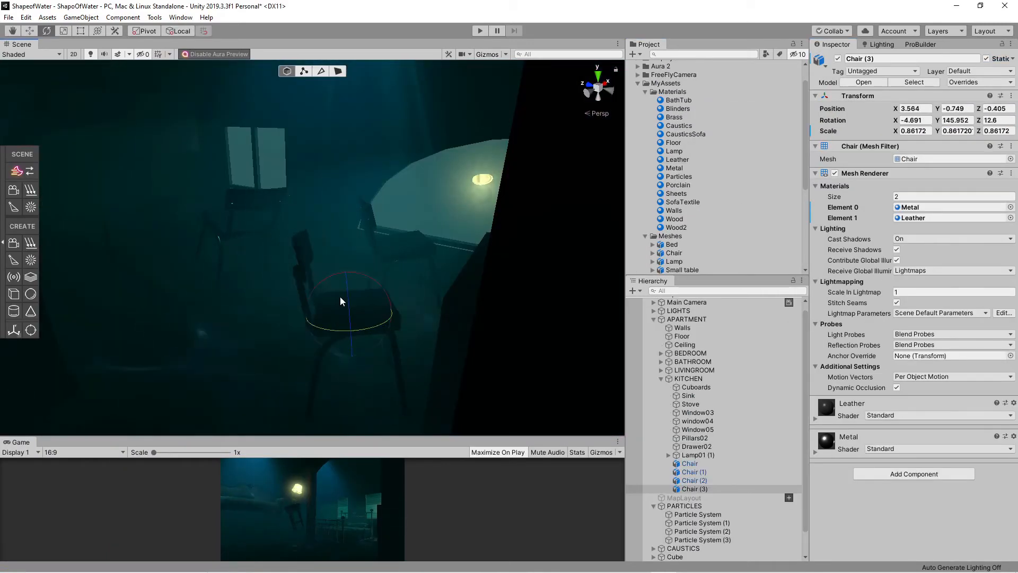
# - Browse the project textures for the Leather material's secondary Normal Map
pyautogui.keyDown('alt'); pyautogui.moveTo(340, 301); pyautogui.dragTo(276, 286); pyautogui.keyUp('alt')
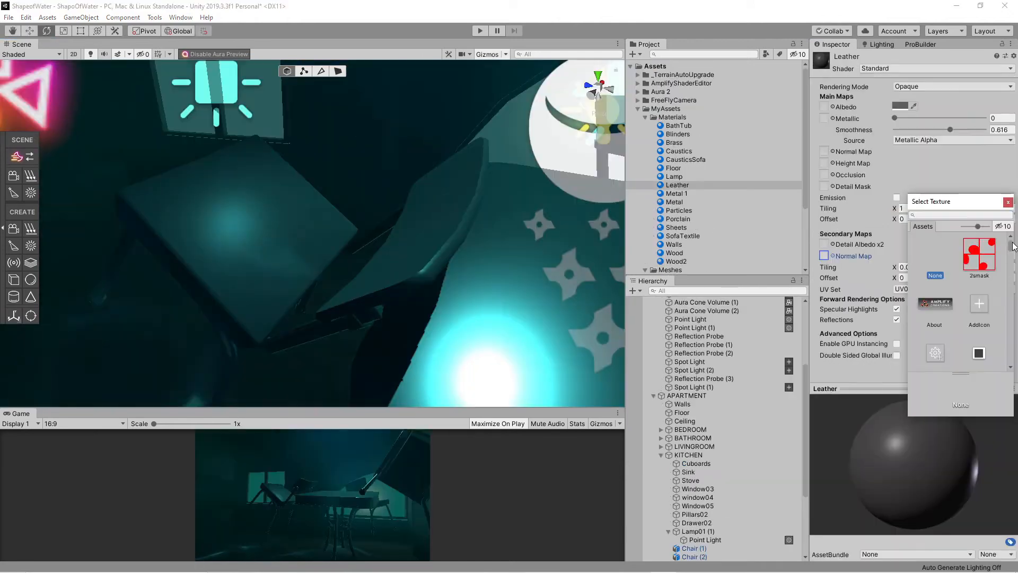
pyautogui.scroll(-3, 1013, 247)
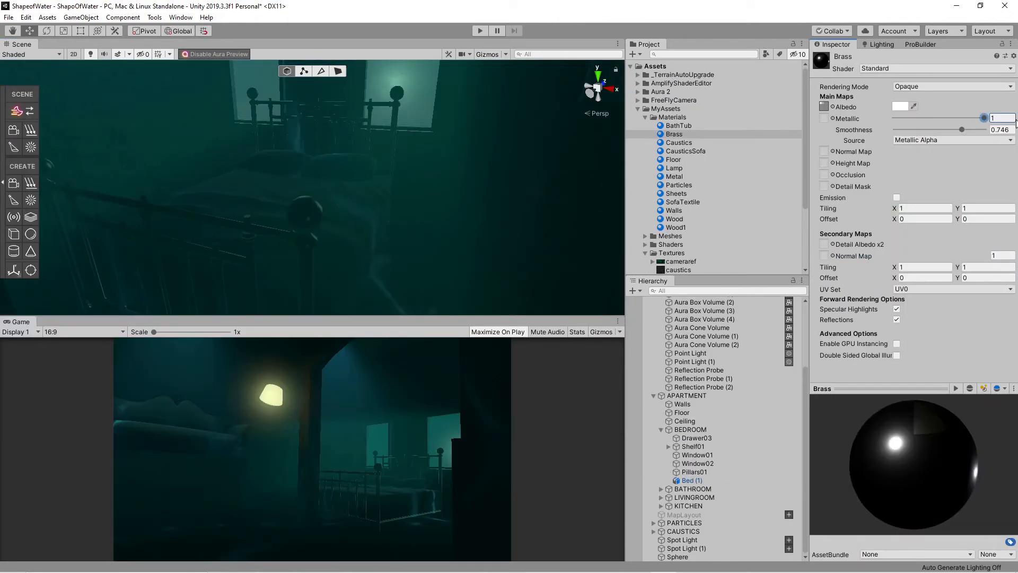
# - Set the Brass material's Smoothness to 0.61 and inspect the bed frame in the bedroom
pyautogui.moveTo(961, 129)
pyautogui.mouseDown()
pyautogui.moveTo(938, 130)
pyautogui.moveTo(950, 131)
pyautogui.mouseUp()
pyautogui.scroll(-3, 318, 230)
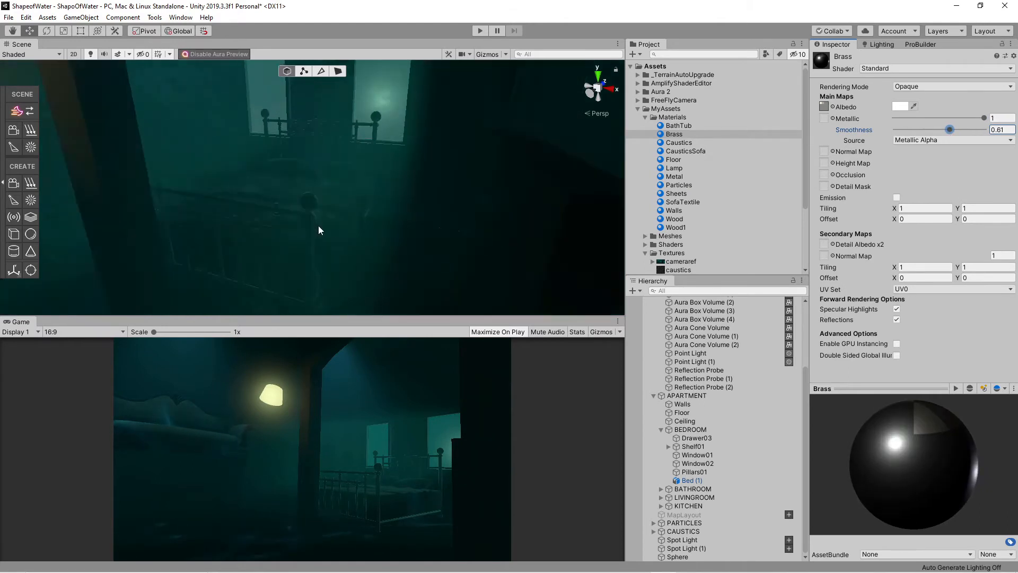
pyautogui.keyDown('alt'); pyautogui.moveTo(318, 230); pyautogui.dragTo(336, 216); pyautogui.keyUp('alt')
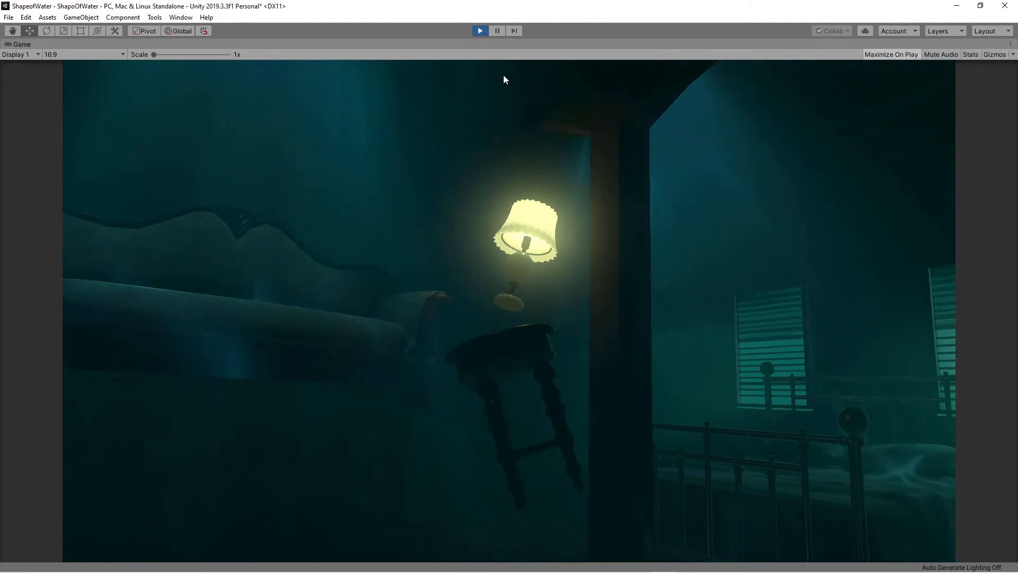
# - Stop the play preview and view the Rotate script in the Scripts folder
pyautogui.click(479, 30)
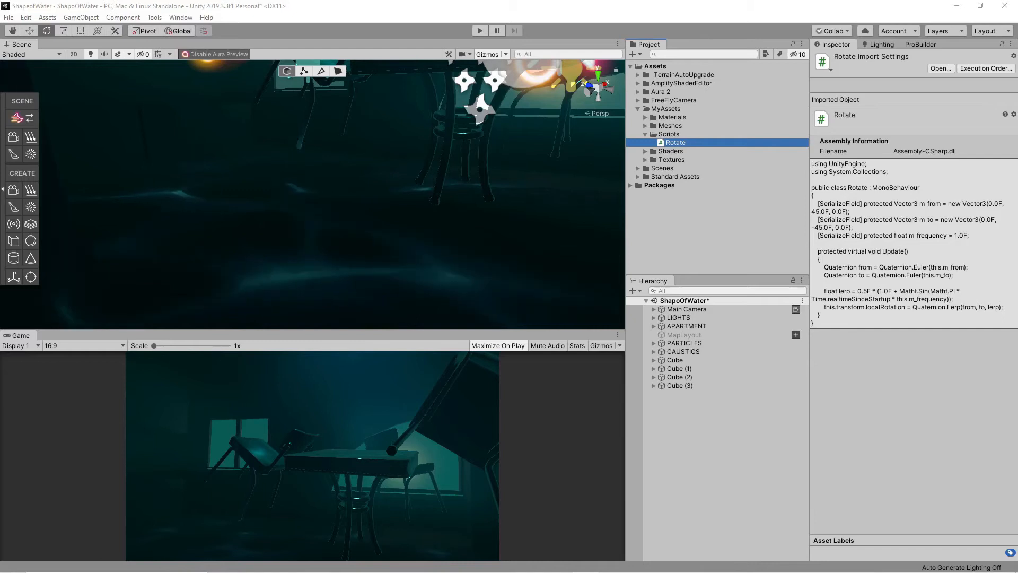
pyautogui.click(634, 159)
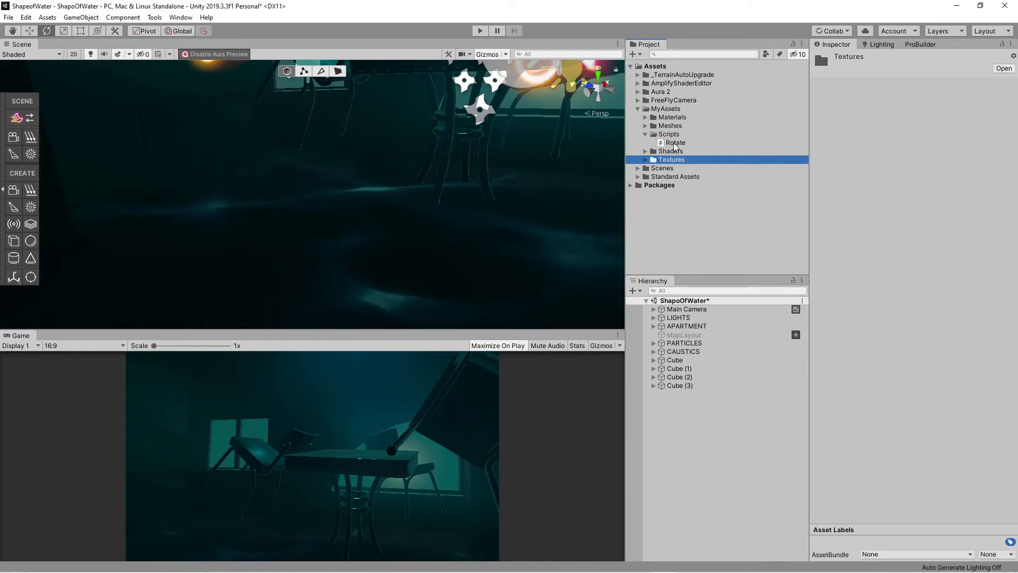
pyautogui.click(677, 143)
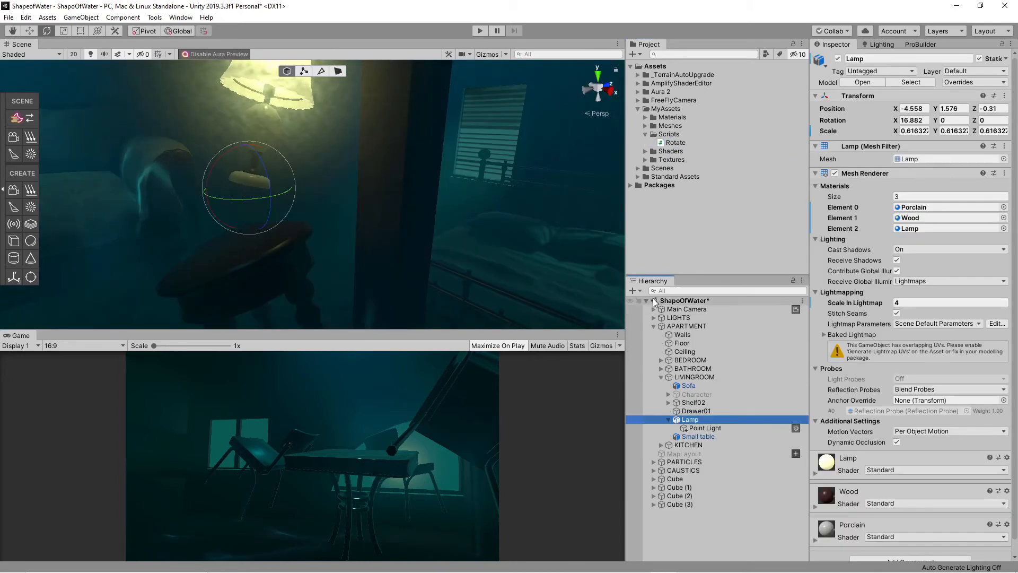
# - Create an empty object named RotateParent in the LIVINGROOM group and make Lamp its child
pyautogui.click(632, 290)
pyautogui.click(666, 317)
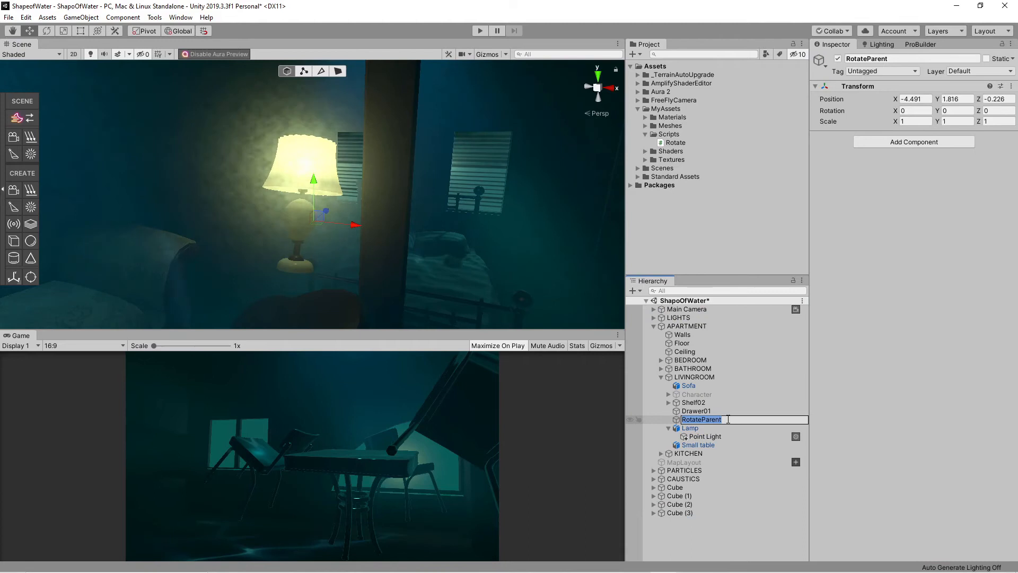
pyautogui.click(692, 429)
pyautogui.moveTo(693, 430); pyautogui.dragTo(699, 420)
# - Test-rotate RotateParent together with the lamp and undo the rotation
pyautogui.click(699, 419)
pyautogui.press('e')
pyautogui.moveTo(332, 235); pyautogui.dragTo(561, 225)
pyautogui.hotkey('ctrl', 'z')
pyautogui.keyDown('alt'); pyautogui.moveTo(380, 258); pyautogui.dragTo(354, 243); pyautogui.keyUp('alt')
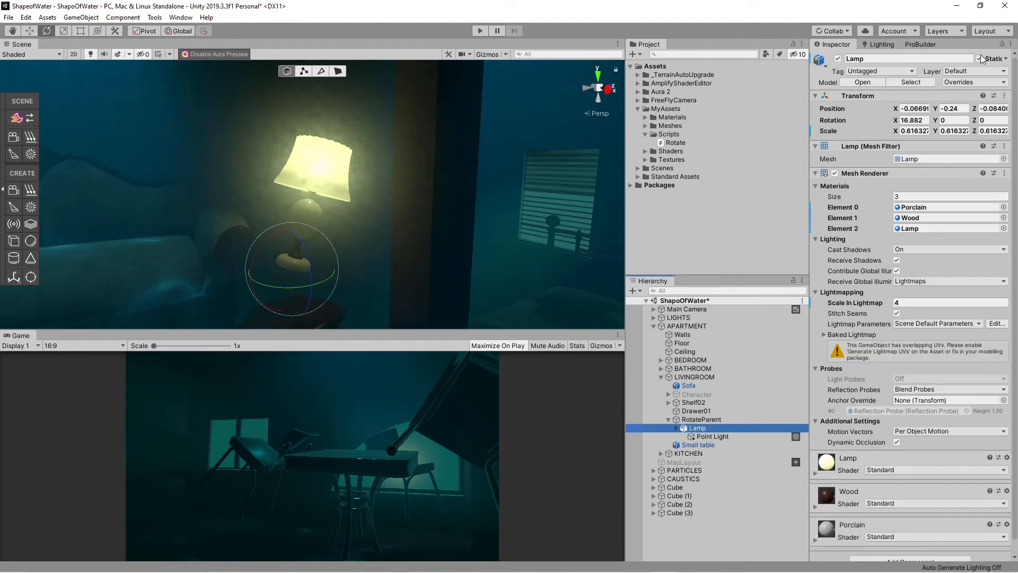
# - Clear all static flags on Lamp and its children, and enable only Contribute GI for them
pyautogui.click(1006, 59)
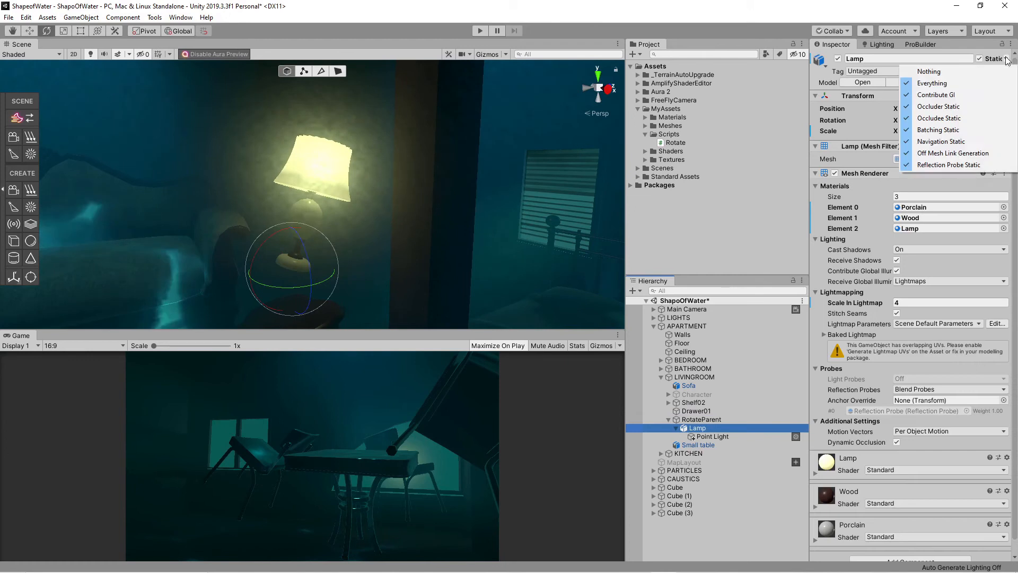
pyautogui.click(938, 74)
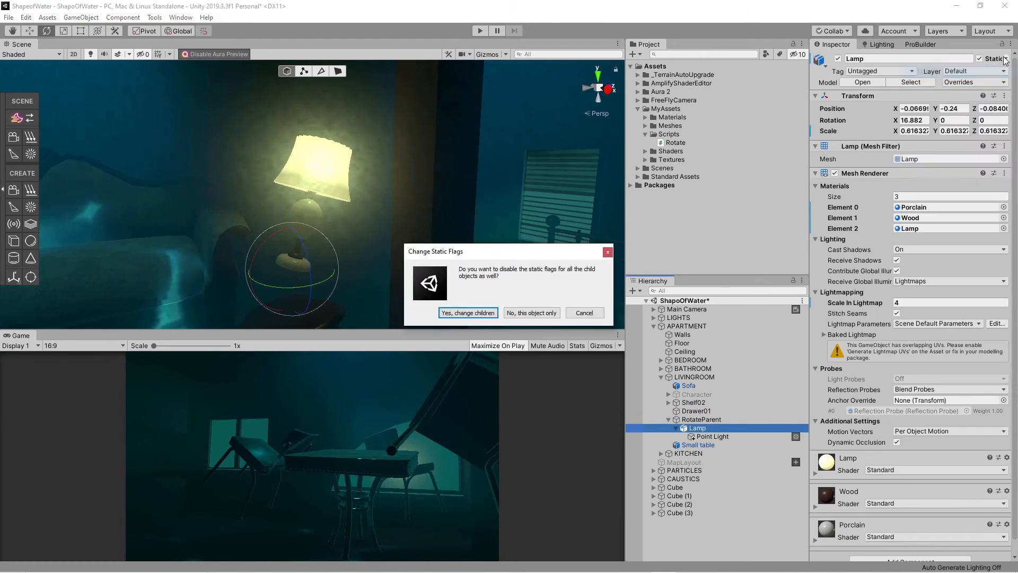
pyautogui.click(467, 312)
pyautogui.click(1009, 58)
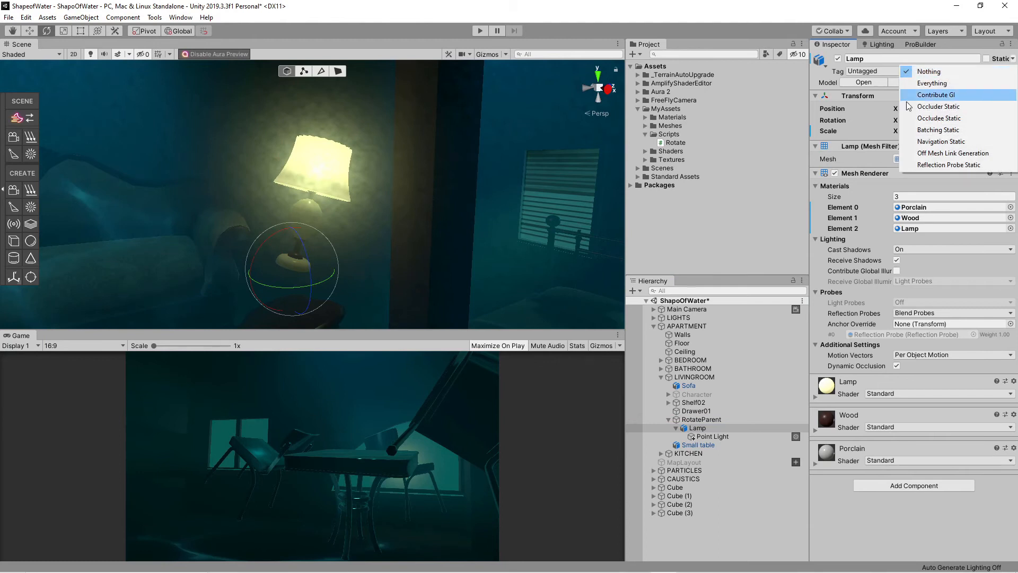
pyautogui.click(936, 95)
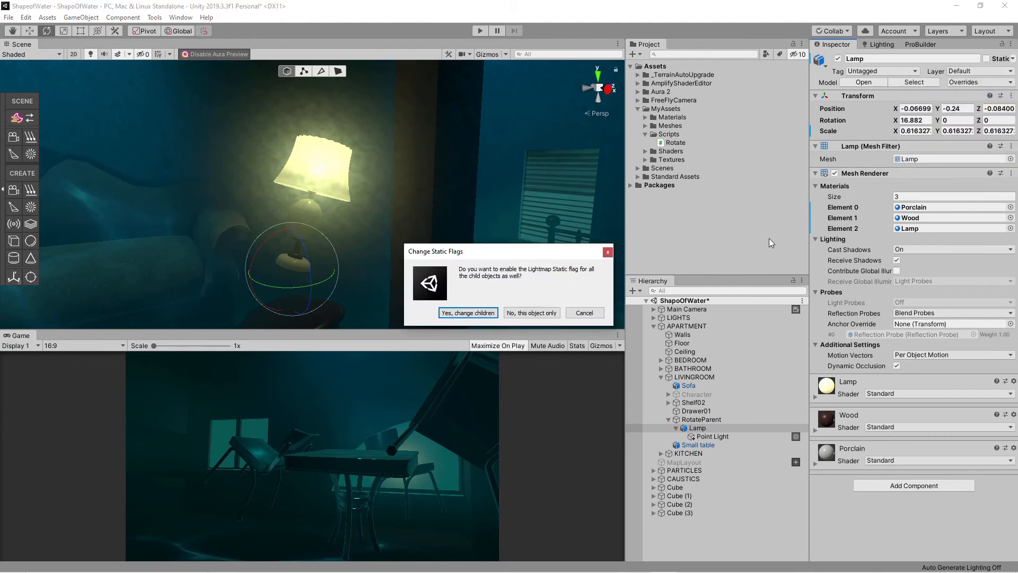
pyautogui.click(465, 316)
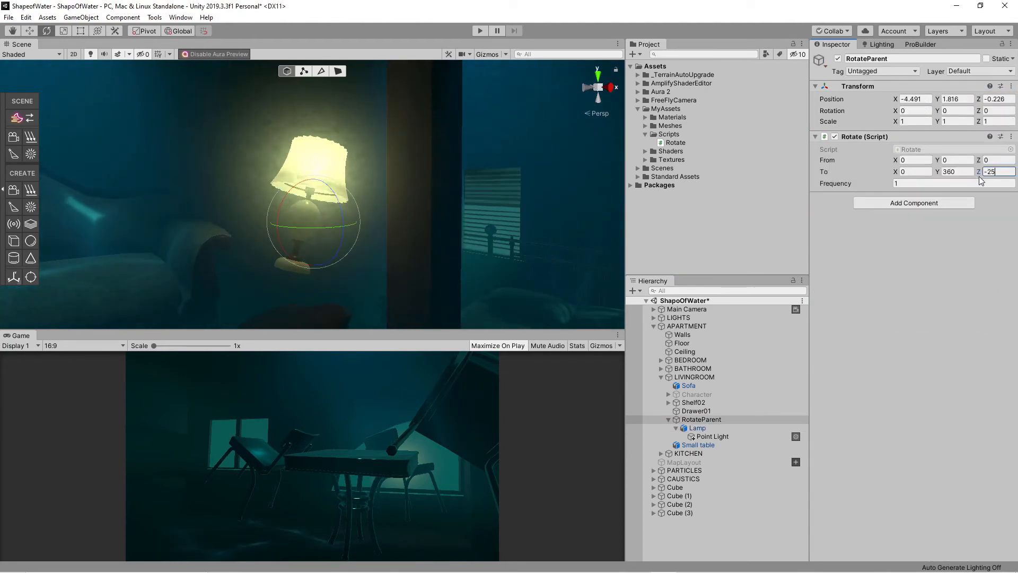
# - Play the scene to preview the Rotate script on RotateParent
pyautogui.click(481, 31)
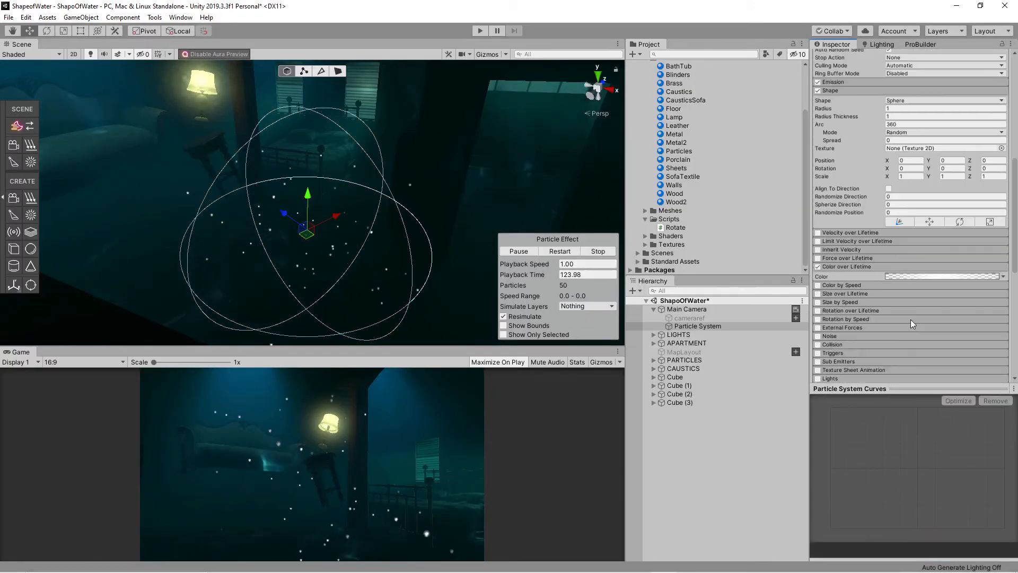
# - Open the Color over Lifetime gradient of the camera's particle system
pyautogui.click(942, 276)
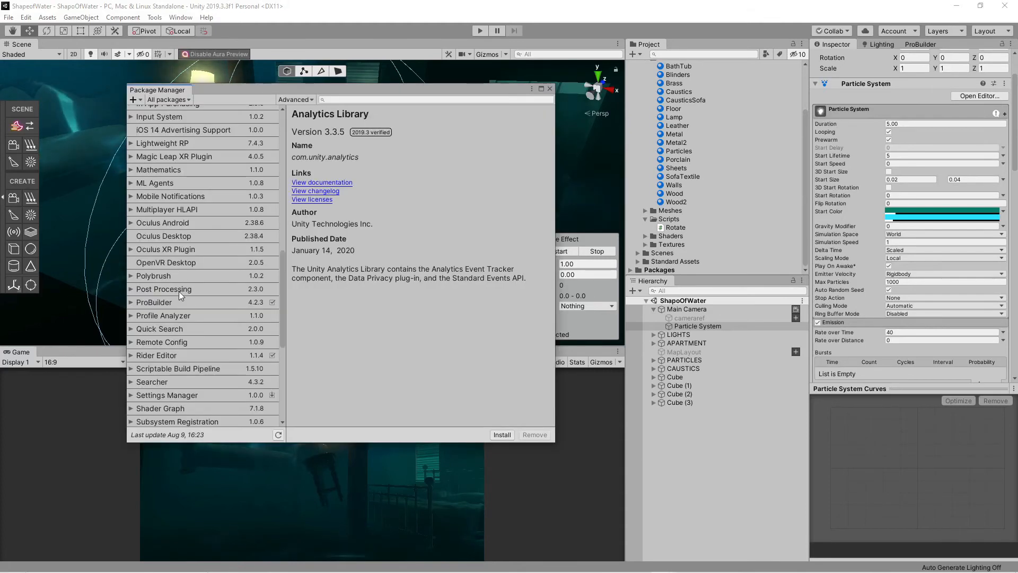
# - Select the Post Processing package and add a Post-process Layer component to Main Camera
pyautogui.click(179, 291)
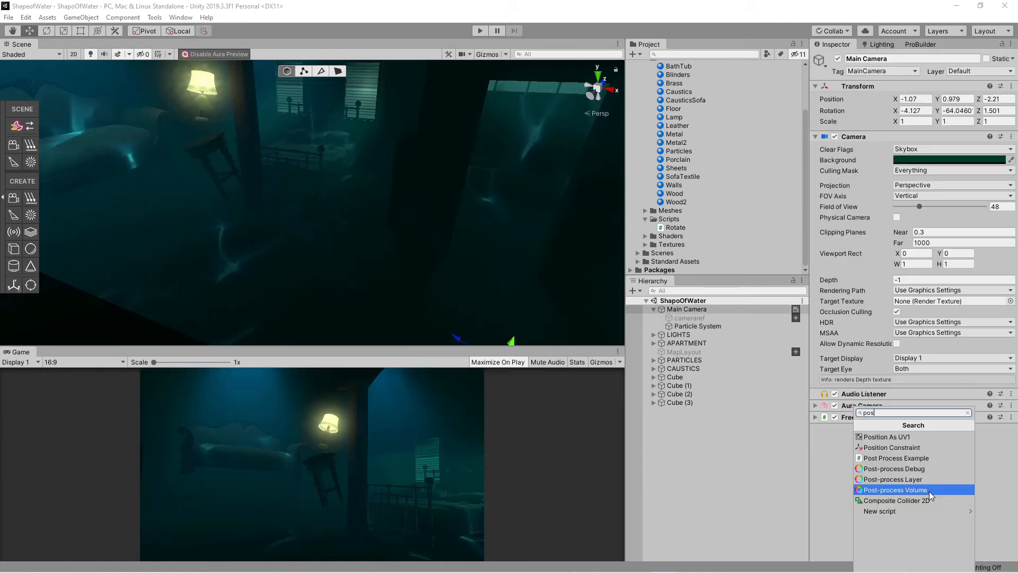
pyautogui.click(927, 479)
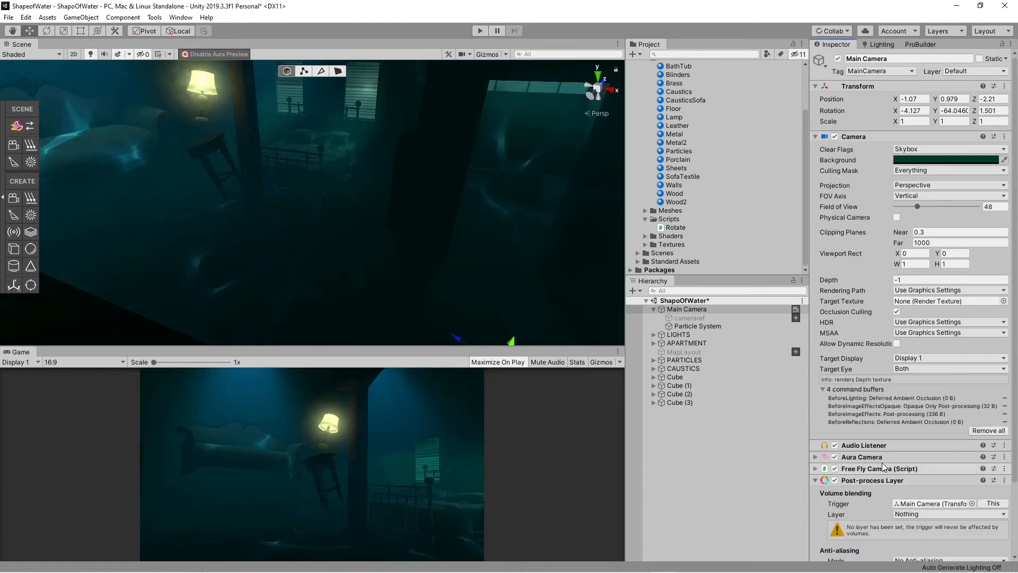
# - Create a user layer named Post and set it as the Post-process Layer's volume blending layer
pyautogui.scroll(-3, 874, 462)
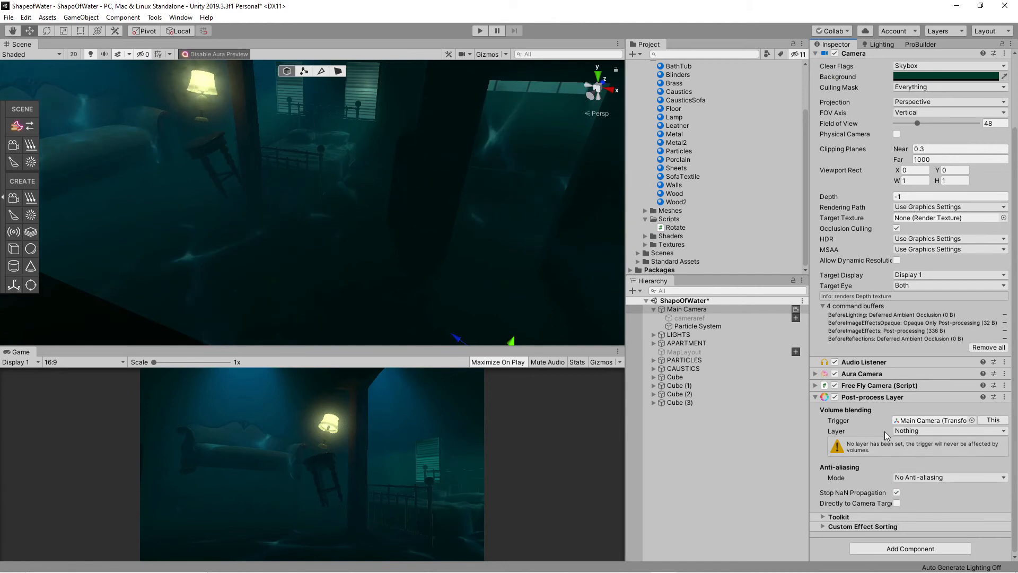
pyautogui.click(934, 432)
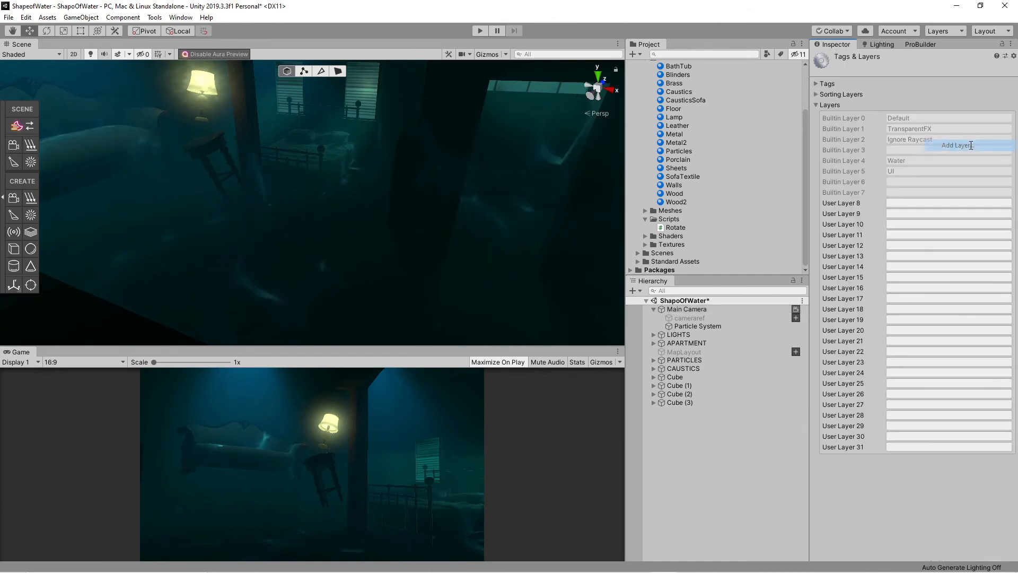
pyautogui.write('Post')
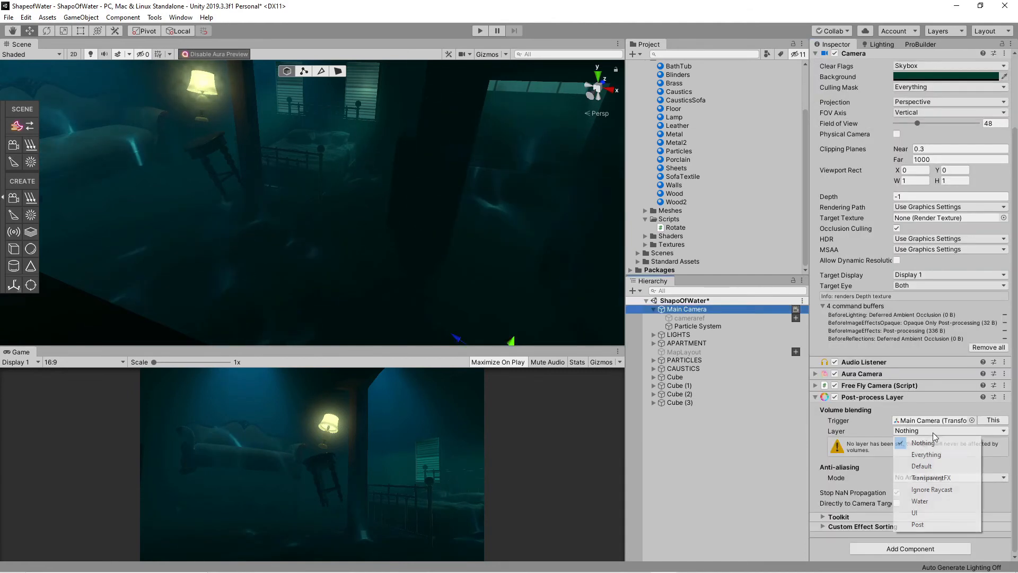
pyautogui.click(917, 524)
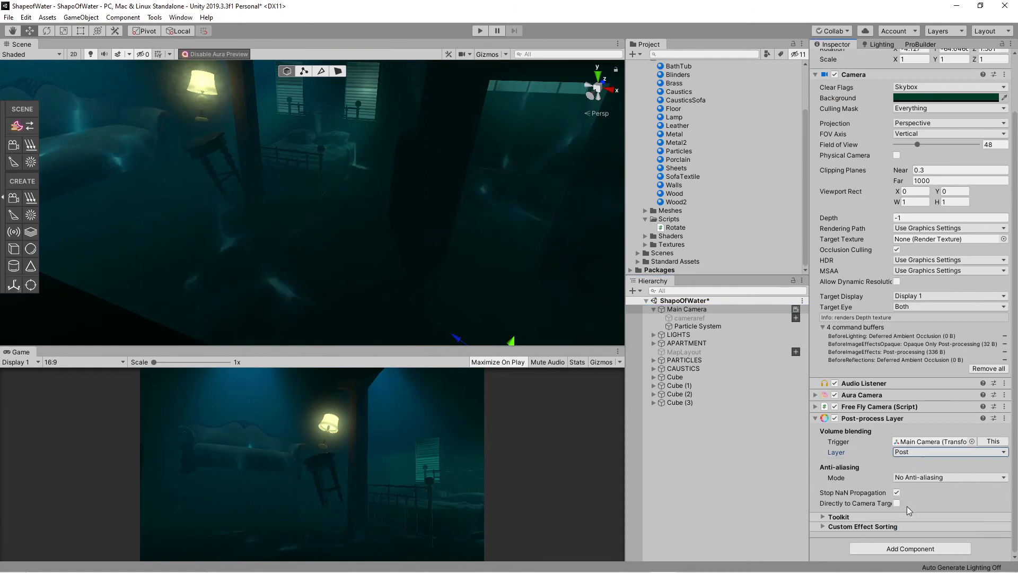
# - Assign Main Camera to the Post layer and check the layer setting of its Particle System child
pyautogui.scroll(3, 906, 477)
pyautogui.click(975, 71)
pyautogui.click(947, 157)
pyautogui.click(467, 316)
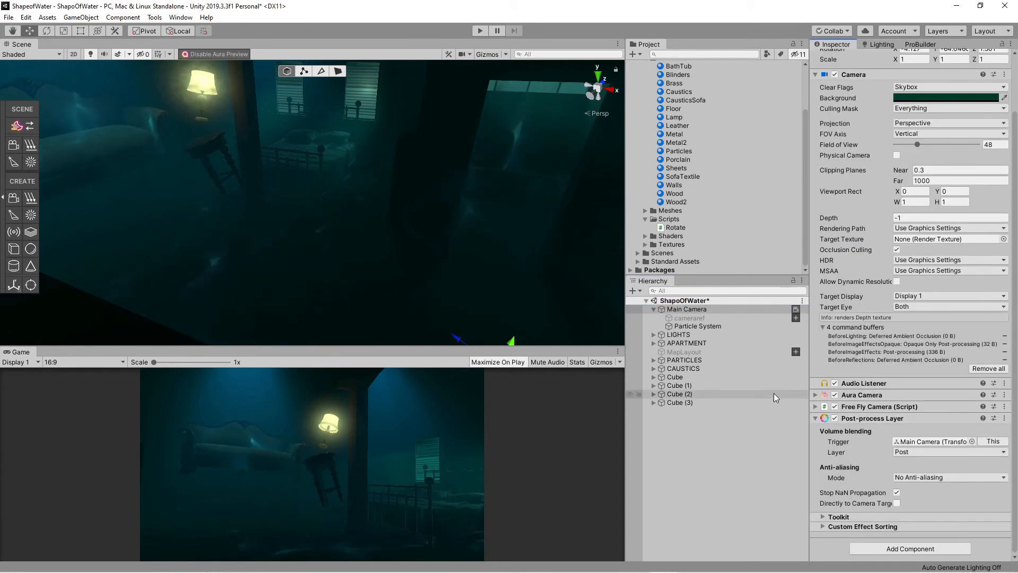
pyautogui.click(698, 325)
pyautogui.click(978, 72)
pyautogui.click(711, 317)
pyautogui.click(710, 309)
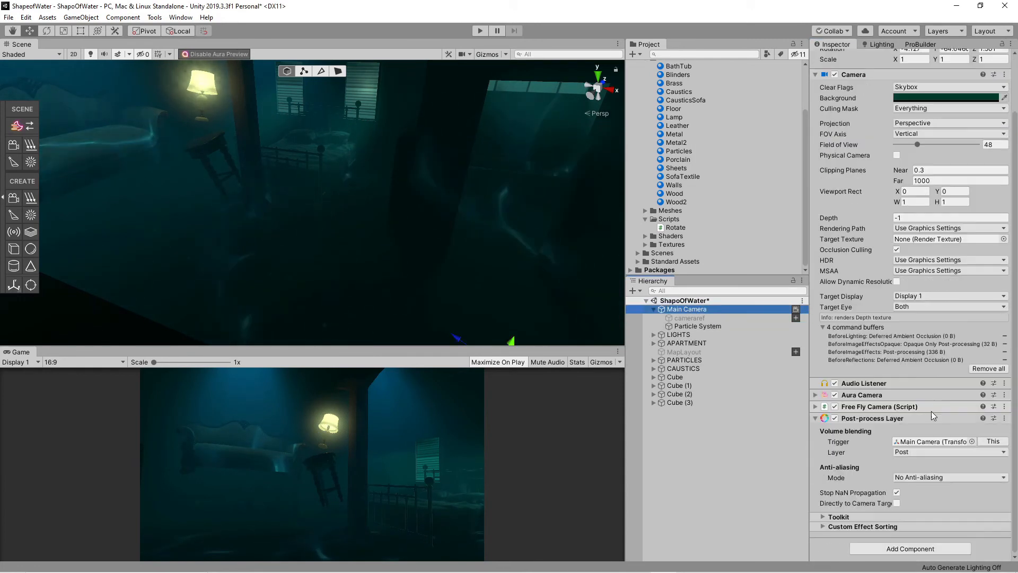
# - Set the Post-process Layer's anti-aliasing to FXAA and add a global Post-process Volume with a new profile to Main Camera
pyautogui.click(934, 477)
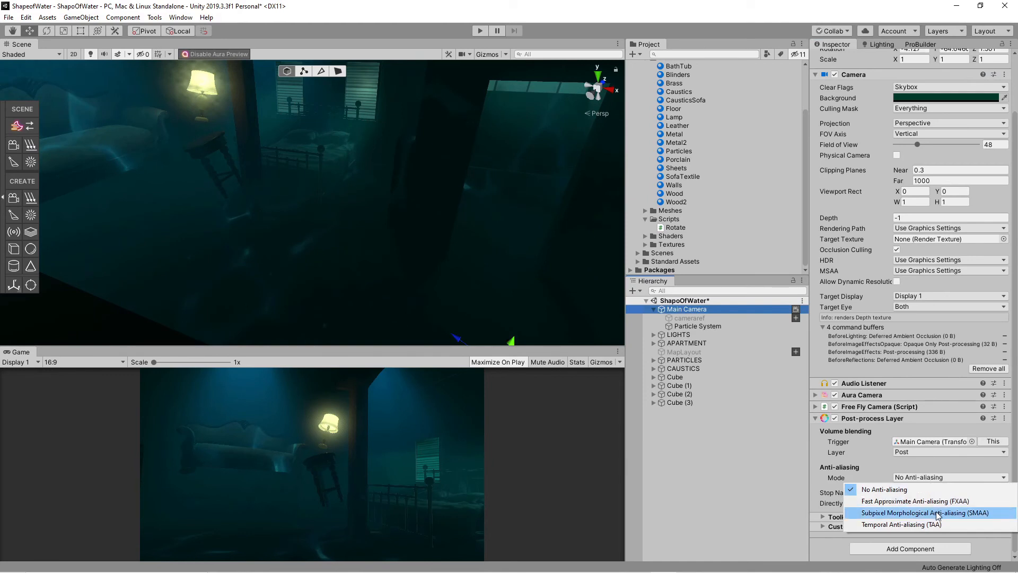
pyautogui.click(935, 502)
pyautogui.scroll(-1, 928, 509)
pyautogui.click(913, 548)
pyautogui.click(916, 487)
pyautogui.scroll(-3, 915, 485)
pyautogui.click(848, 298)
pyautogui.click(895, 447)
pyautogui.click(993, 479)
# - Add a Color Grading effect to the Post-process Volume and set its mode to Low Definition Range
pyautogui.click(920, 525)
pyautogui.moveTo(962, 534)
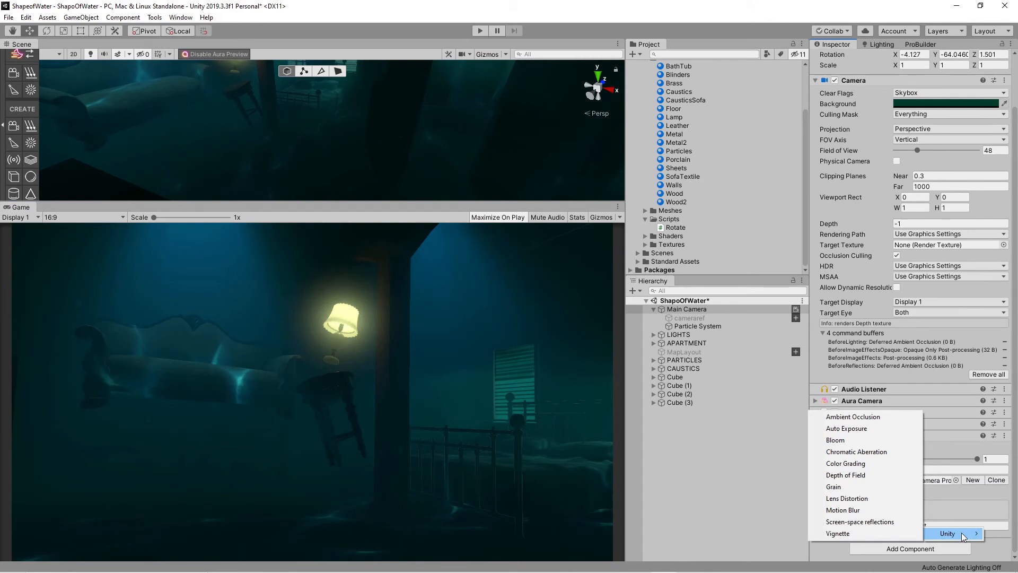
pyautogui.click(845, 464)
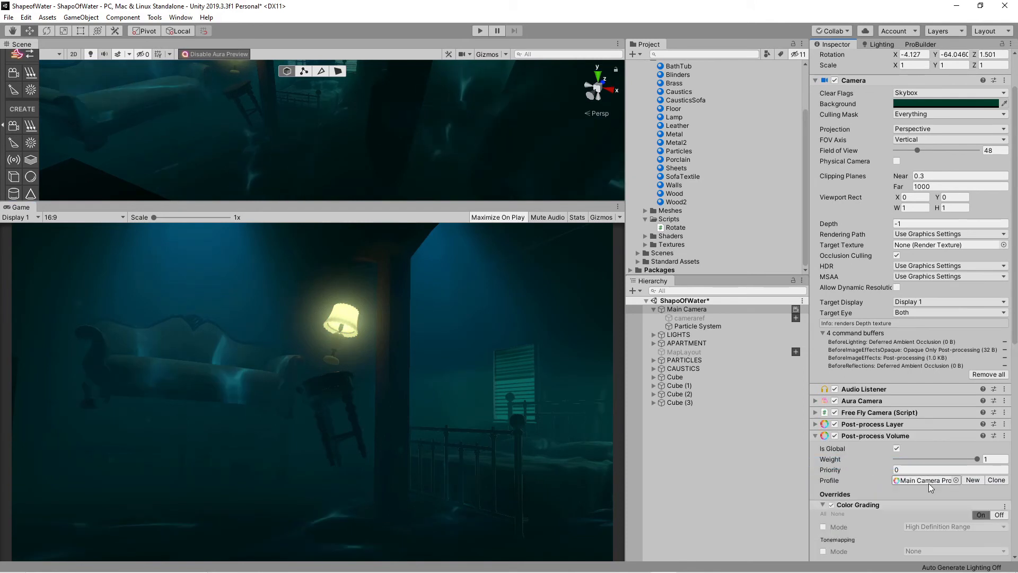
pyautogui.scroll(-5, 927, 483)
pyautogui.click(823, 336)
pyautogui.click(954, 335)
pyautogui.click(951, 348)
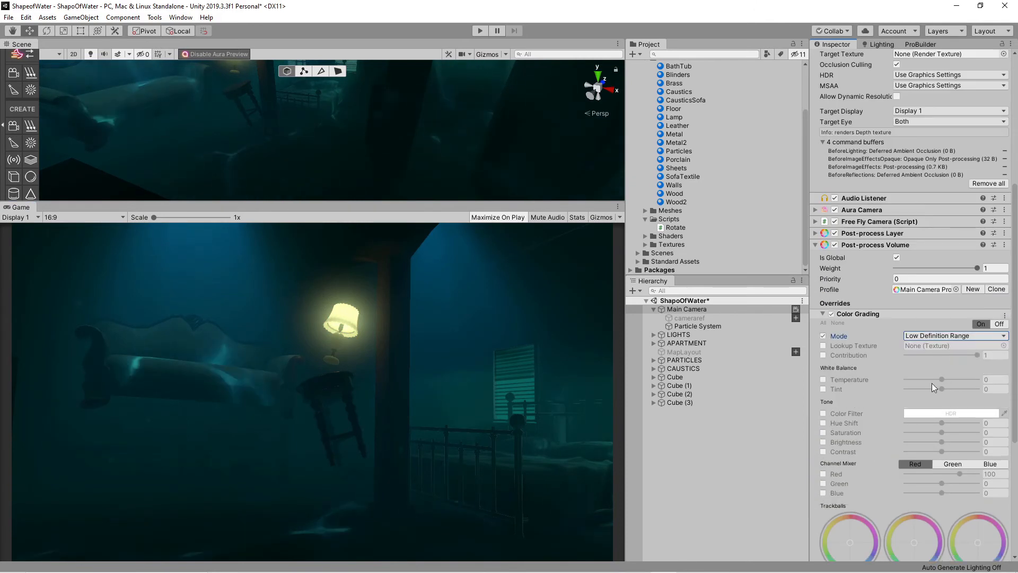
# - Enable Color Grading's Lookup Texture and assign the NeutralLUT texture to it
pyautogui.click(823, 345)
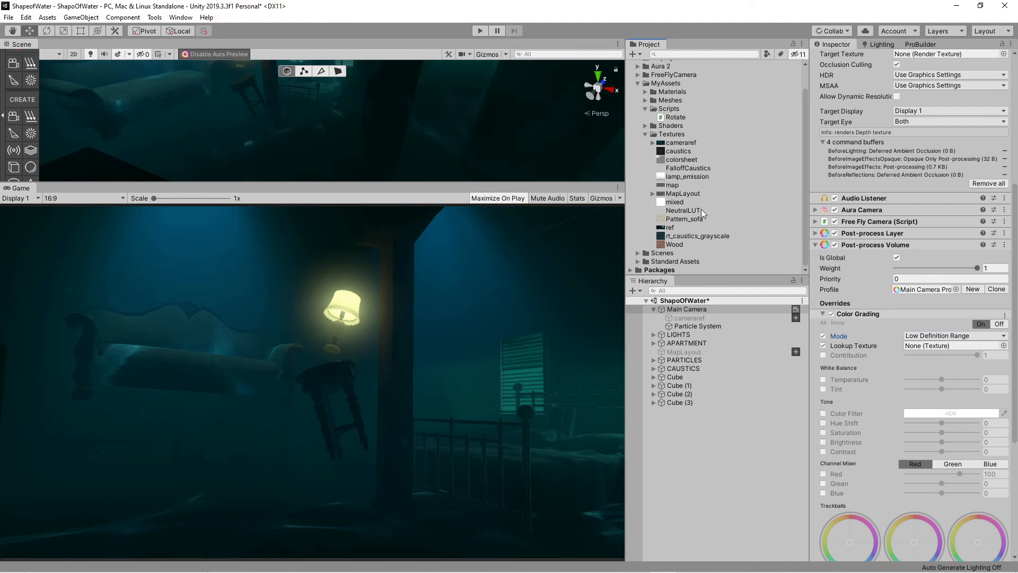
pyautogui.click(699, 210)
pyautogui.moveTo(810, 365); pyautogui.dragTo(493, 339)
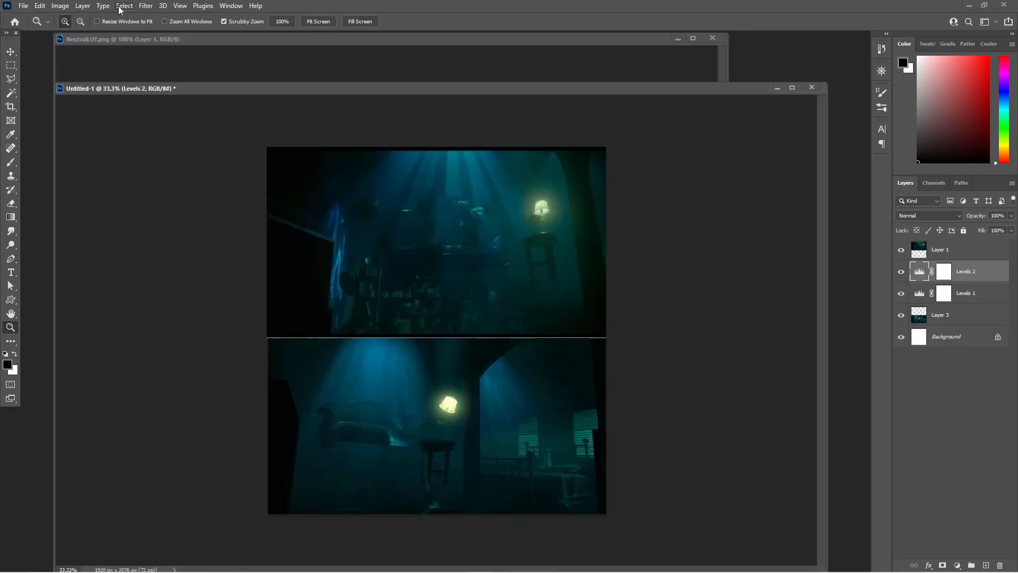
# - In Photoshop, add a Hue/Saturation adjustment layer above Levels 2 with hue -108, saturation +47 and lightness +2
pyautogui.click(82, 5)
pyautogui.moveTo(159, 139)
pyautogui.click(223, 202)
pyautogui.press('Return')
pyautogui.moveTo(796, 220); pyautogui.dragTo(753, 220)
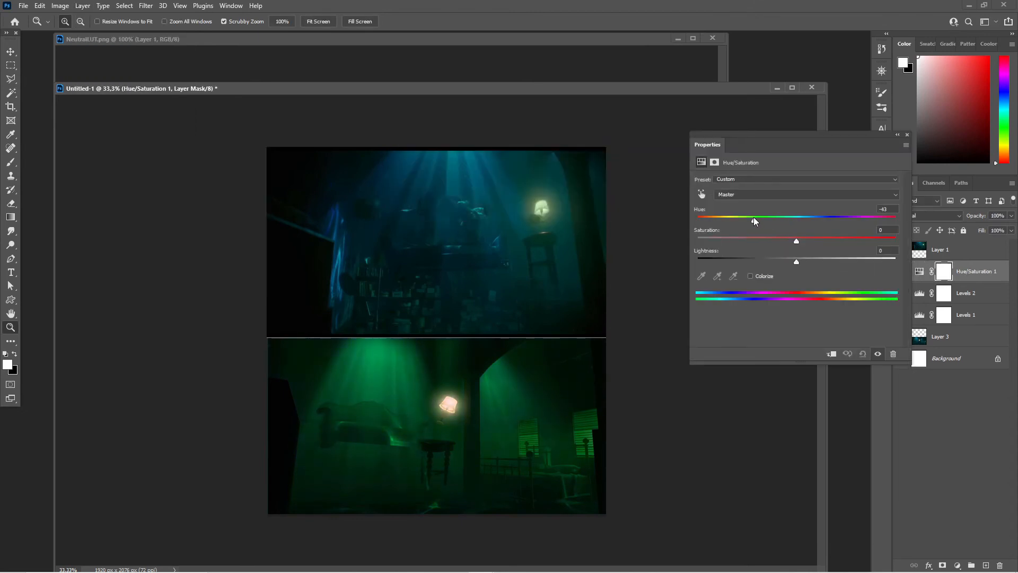
pyautogui.moveTo(807, 242); pyautogui.dragTo(843, 241)
pyautogui.moveTo(797, 261)
pyautogui.mouseDown()
pyautogui.moveTo(827, 261)
pyautogui.moveTo(798, 261)
pyautogui.mouseUp()
pyautogui.click(732, 221)
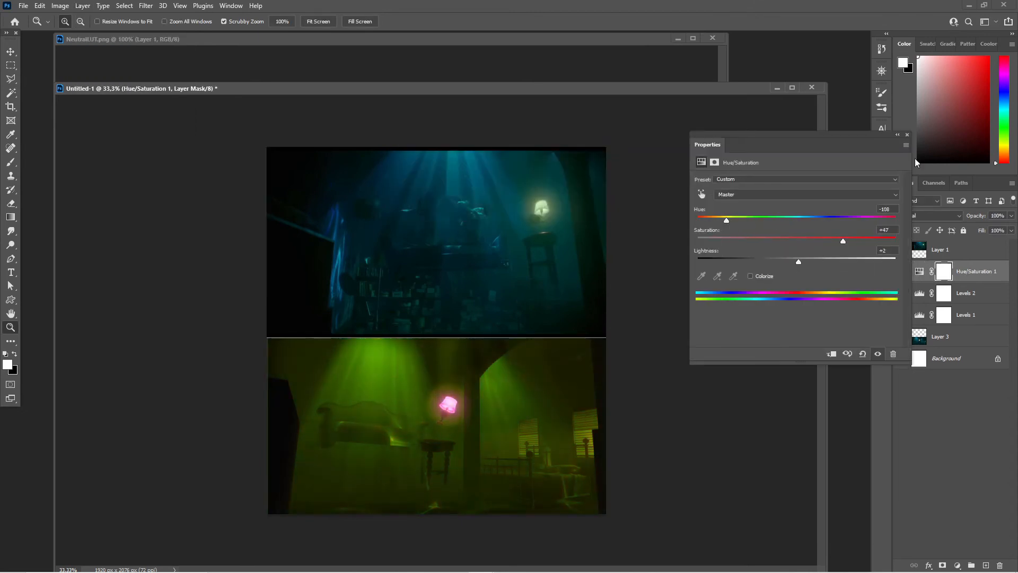
# - Copy the Hue/Saturation 1, Levels 2 and Levels 1 adjustment layers into the NeutralLUT.png document
pyautogui.click(907, 135)
pyautogui.click(451, 42)
pyautogui.click(749, 89)
pyautogui.keyDown('shift'); pyautogui.click(974, 317); pyautogui.keyUp('shift')
pyautogui.moveTo(975, 270); pyautogui.dragTo(610, 90)
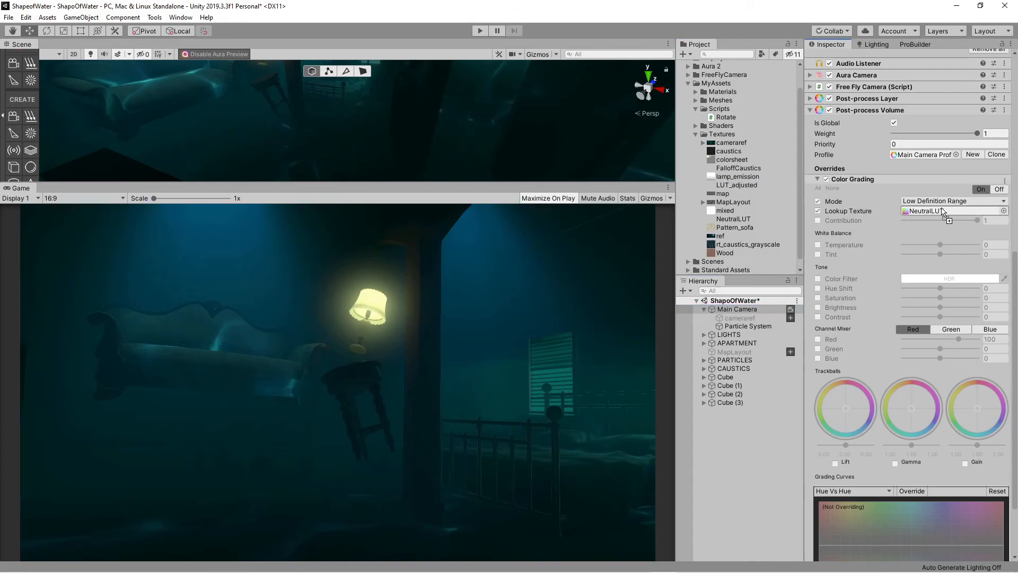
# - Back in Unity, assign LUT_adjusted as the Color Grading lookup texture and compare the game view with it off and on
pyautogui.moveTo(941, 210); pyautogui.dragTo(943, 211)
pyautogui.click(989, 234)
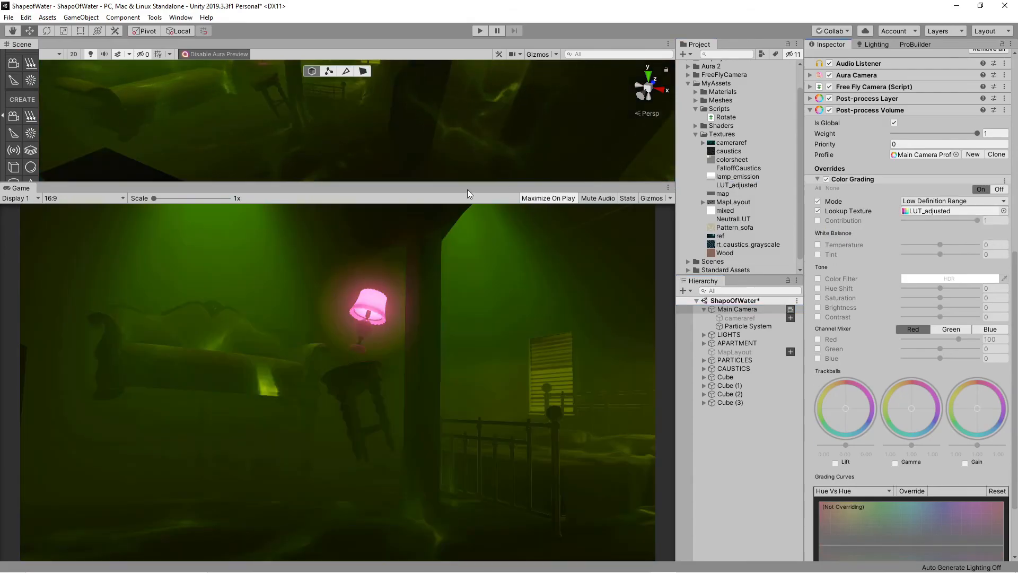
pyautogui.moveTo(467, 189); pyautogui.dragTo(468, 161)
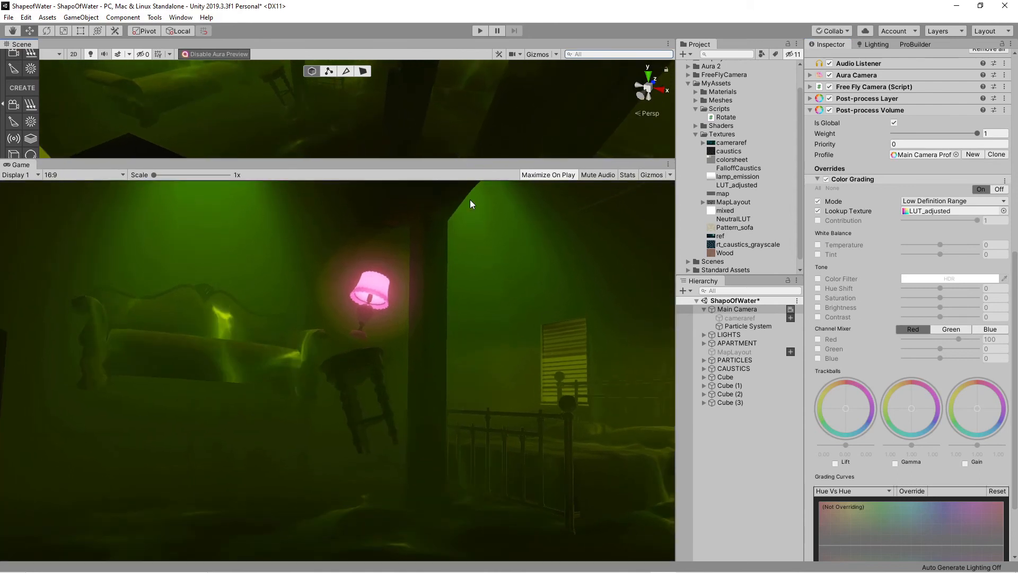
pyautogui.click(817, 211)
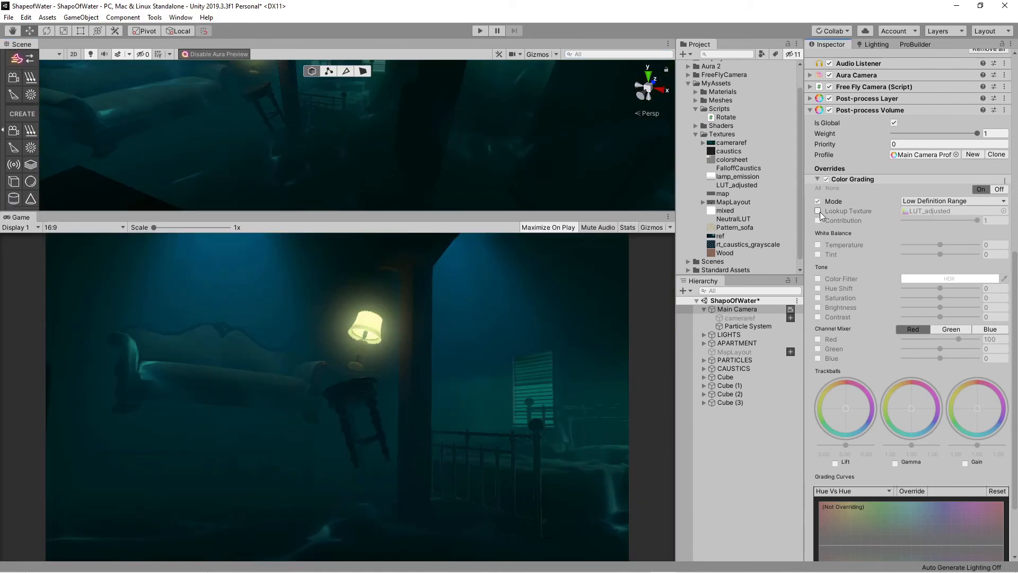
pyautogui.click(817, 211)
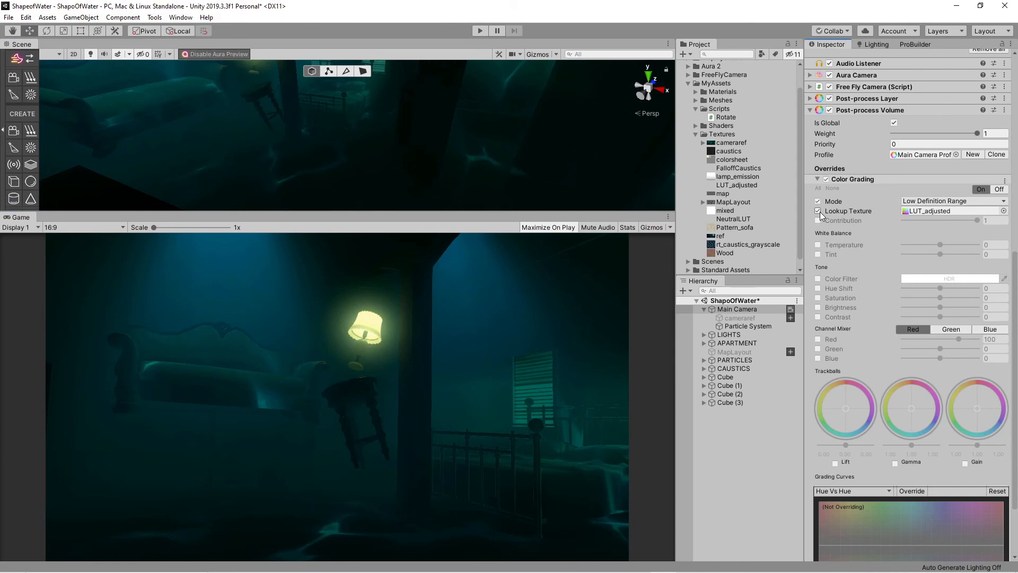
# - Add a Bloom effect with intensity 1 and threshold 0.07 to the volume, and reduce Depth of Field's focal length
pyautogui.scroll(-3, 945, 527)
pyautogui.click(945, 525)
pyautogui.moveTo(945, 530)
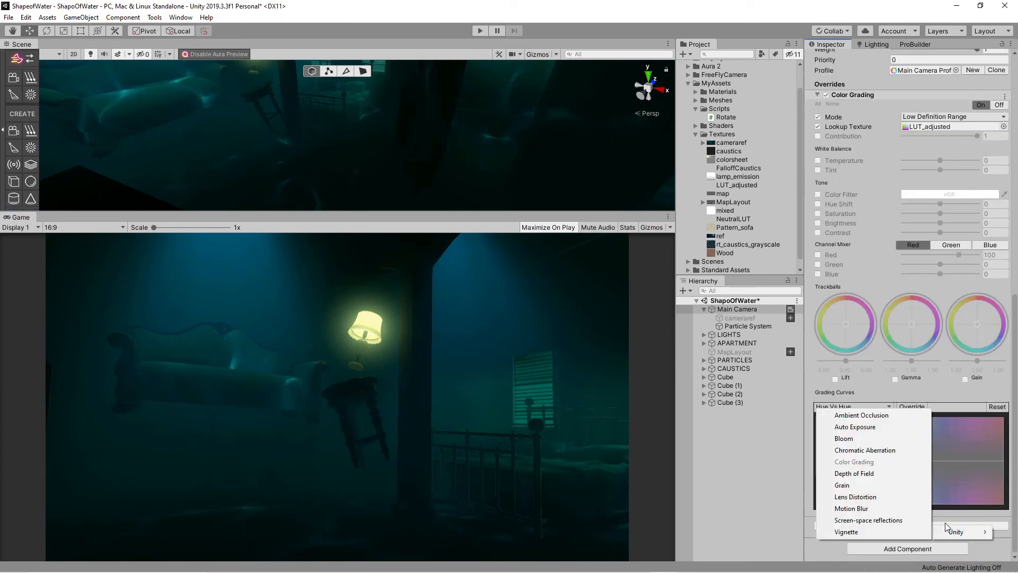
pyautogui.click(849, 443)
pyautogui.click(818, 408)
pyautogui.click(817, 418)
pyautogui.moveTo(831, 411); pyautogui.dragTo(807, 418)
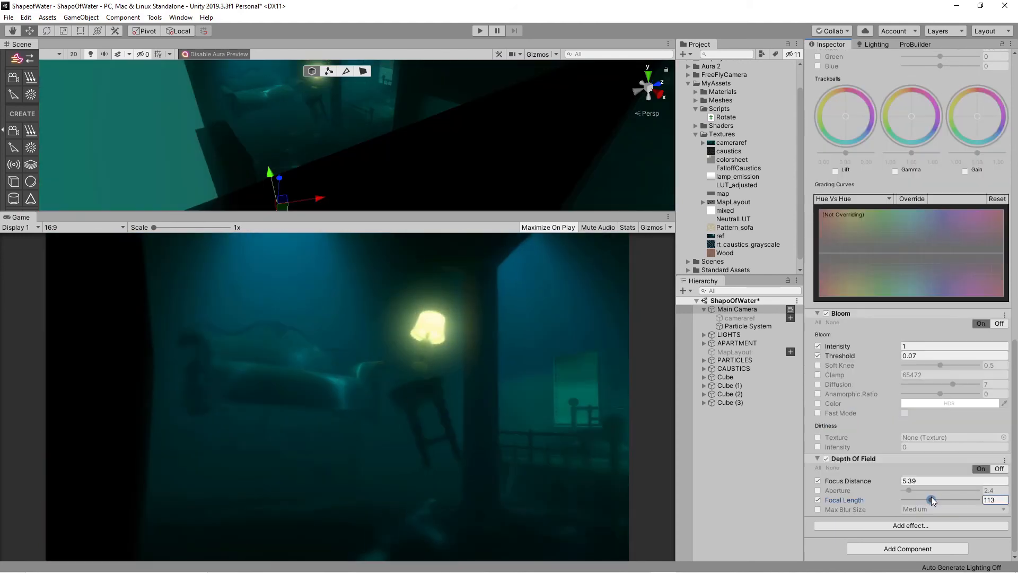
pyautogui.moveTo(931, 496)
pyautogui.mouseDown()
pyautogui.moveTo(945, 499)
pyautogui.moveTo(921, 498)
pyautogui.mouseUp()
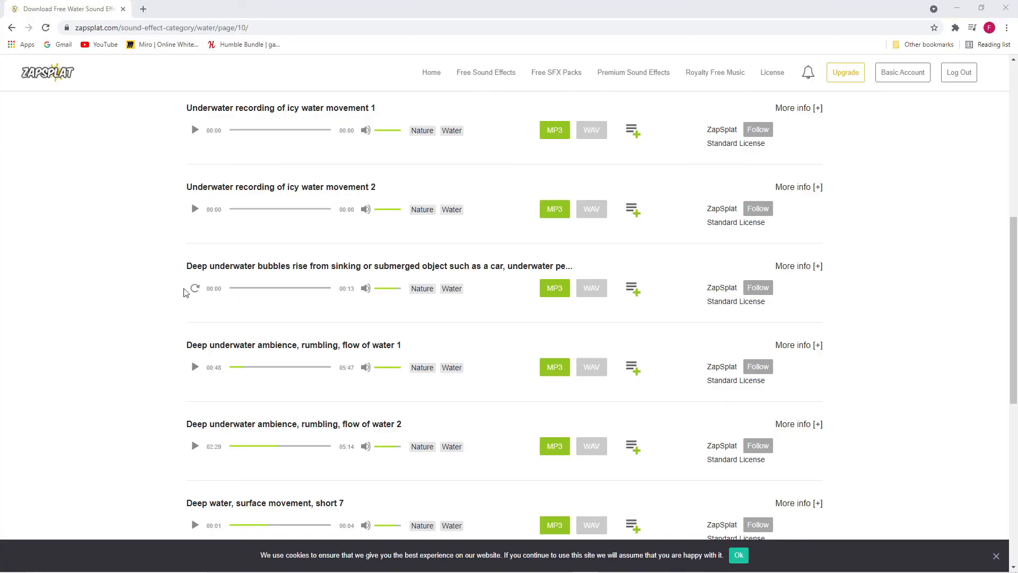
# - In the browser, preview the deep underwater bubbles sound effect on ZapSplat and download it as MP3
pyautogui.click(197, 292)
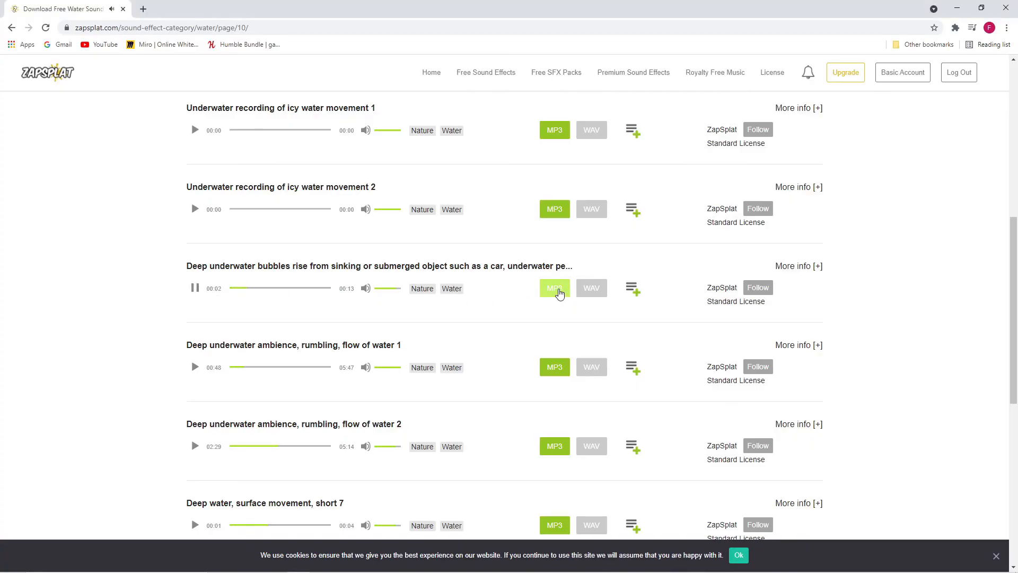
pyautogui.click(559, 293)
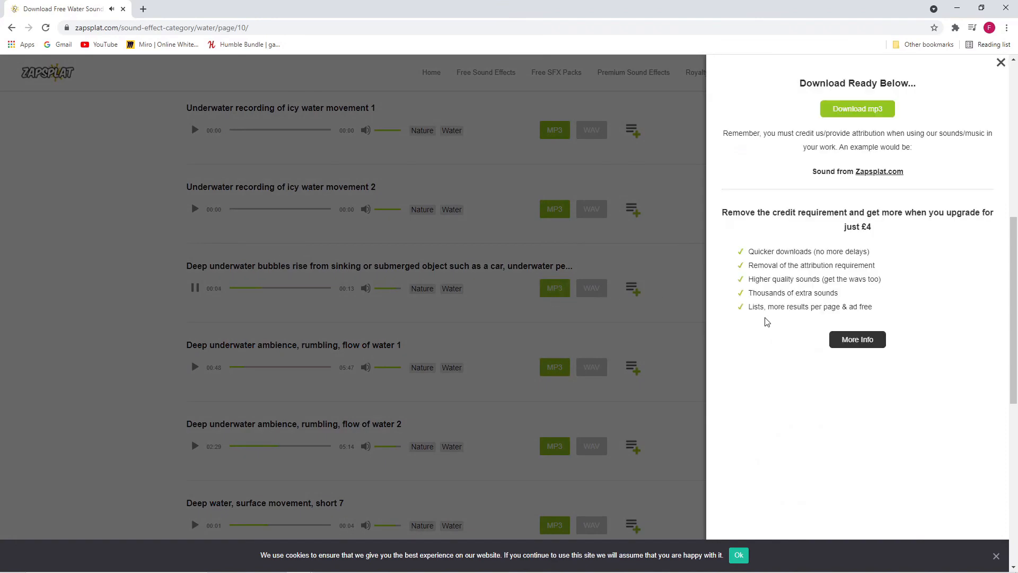
pyautogui.click(855, 109)
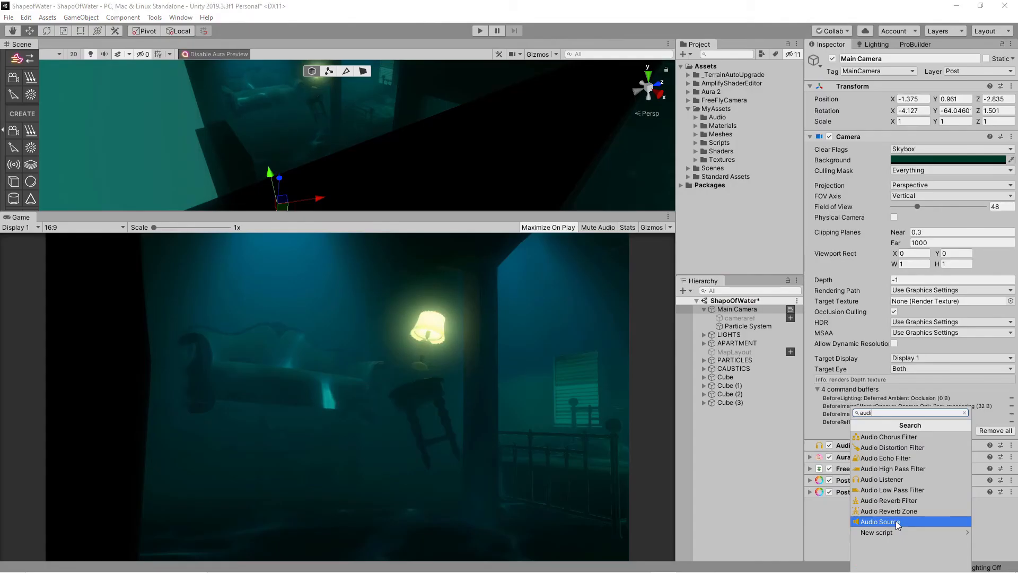
# - In Unity, add an Audio Source to Main Camera with the zapsplat water bubbles clip and enable looping
pyautogui.click(895, 521)
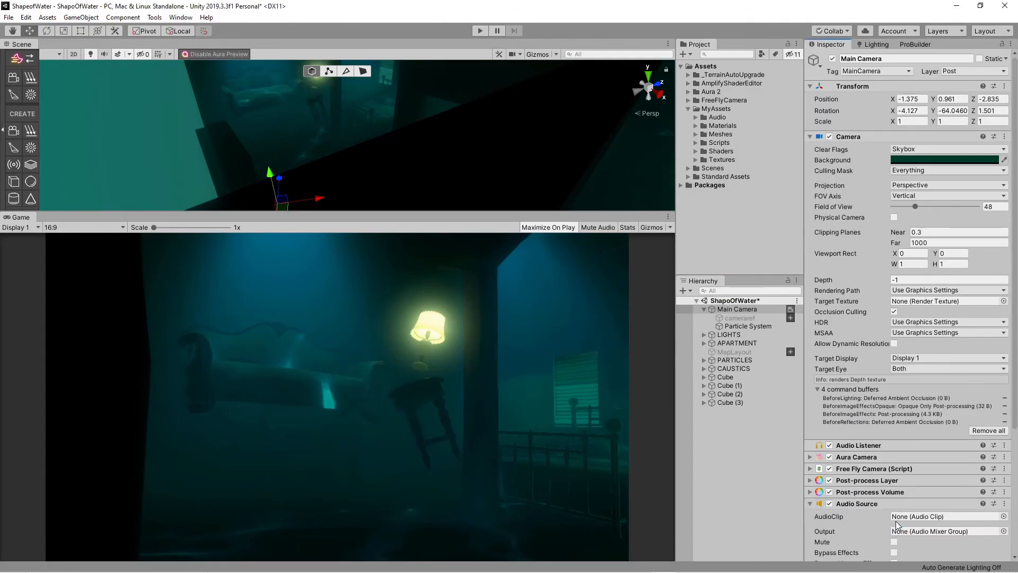
pyautogui.scroll(-5, 873, 406)
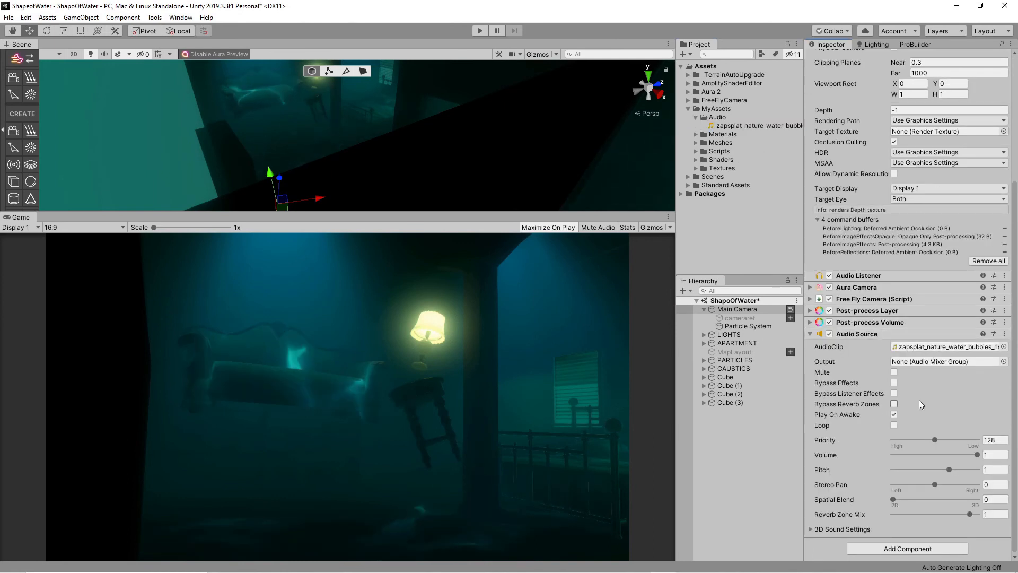
pyautogui.click(893, 425)
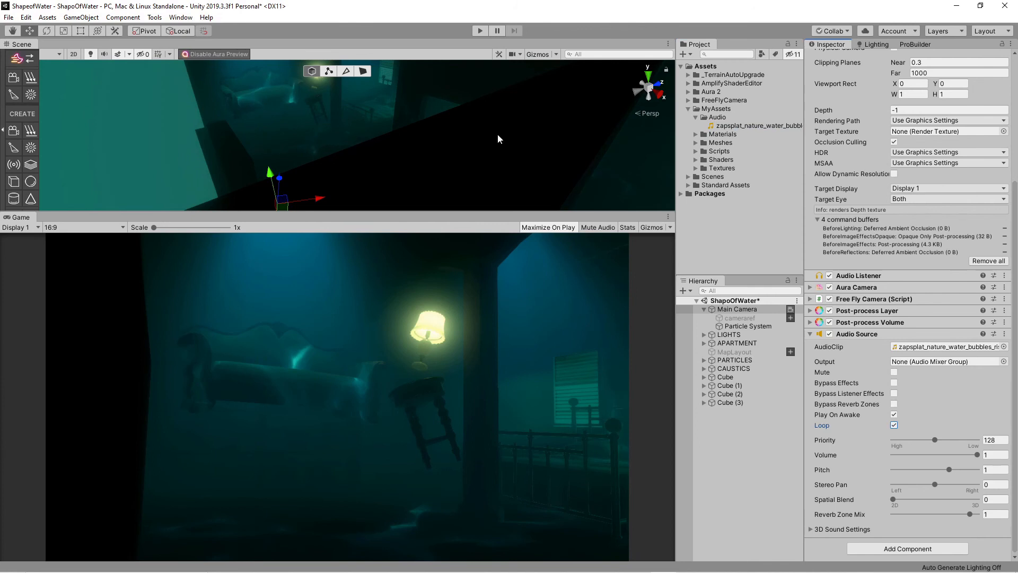